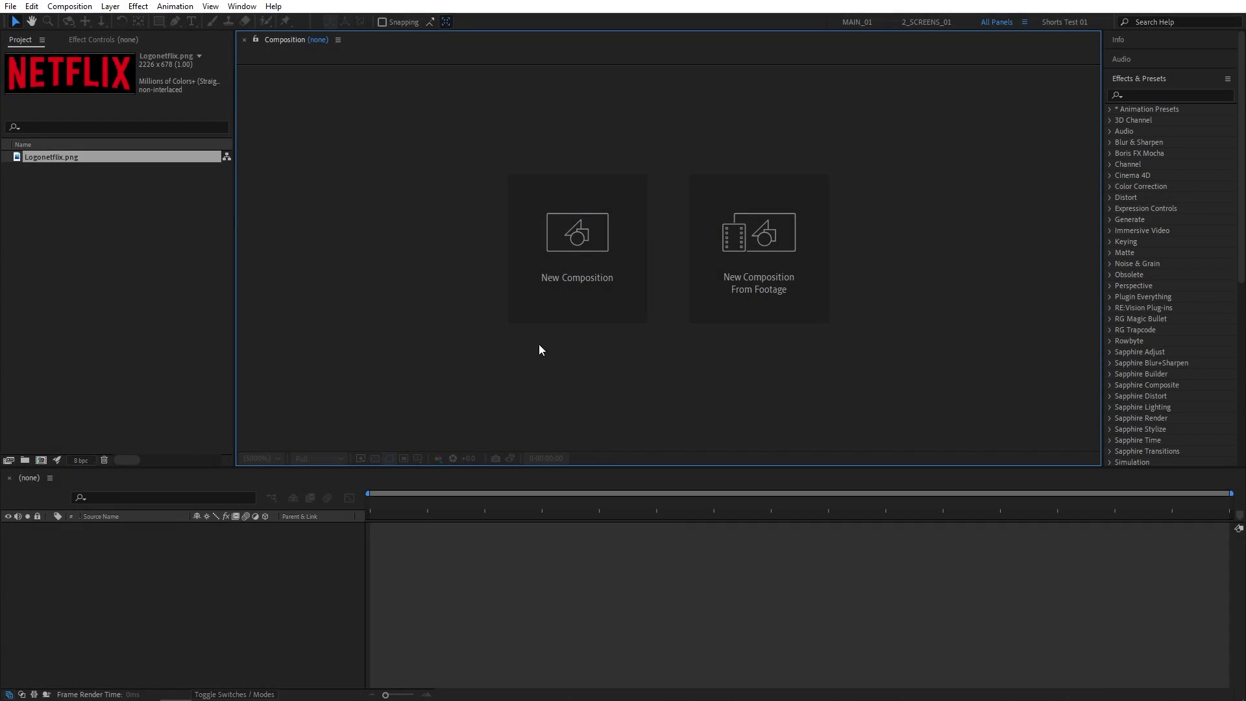
Step: Create a new composition named Render
click(556, 303)
text(Render)
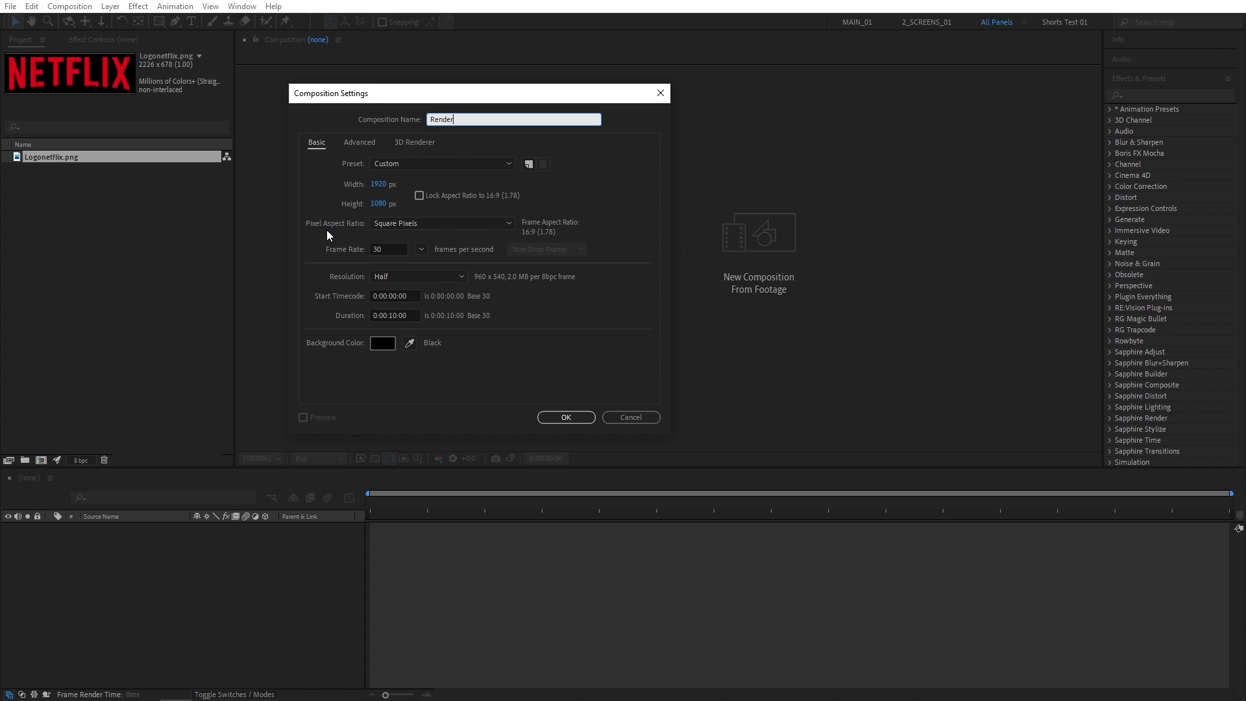
click(578, 416)
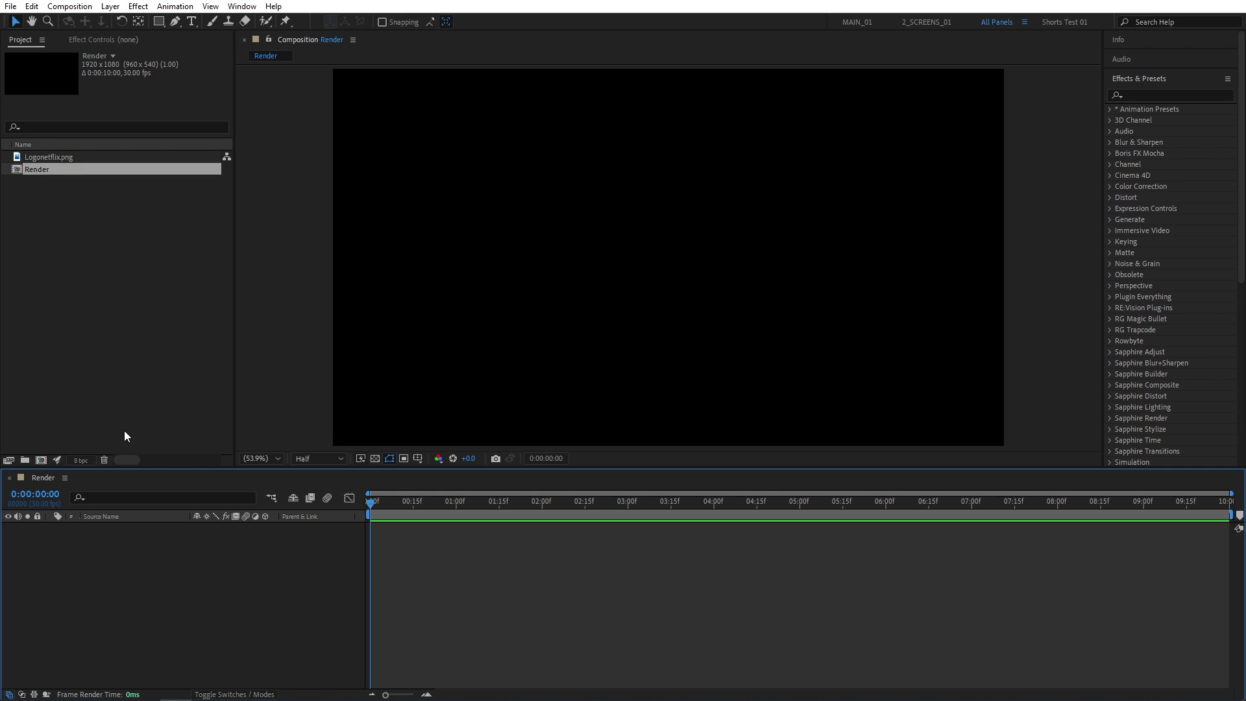
Step: Create a Logo composition holding Logonetflix.png scaled to 50%
click(42, 460)
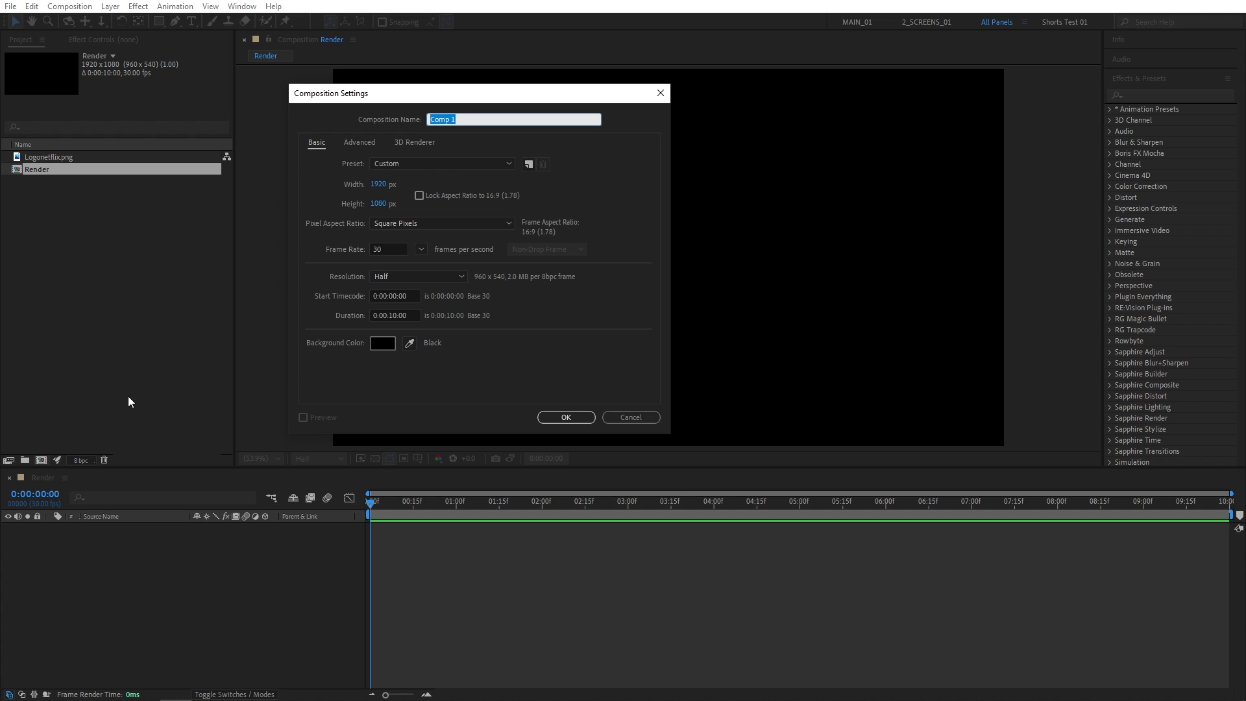
text(Logo)
click(562, 419)
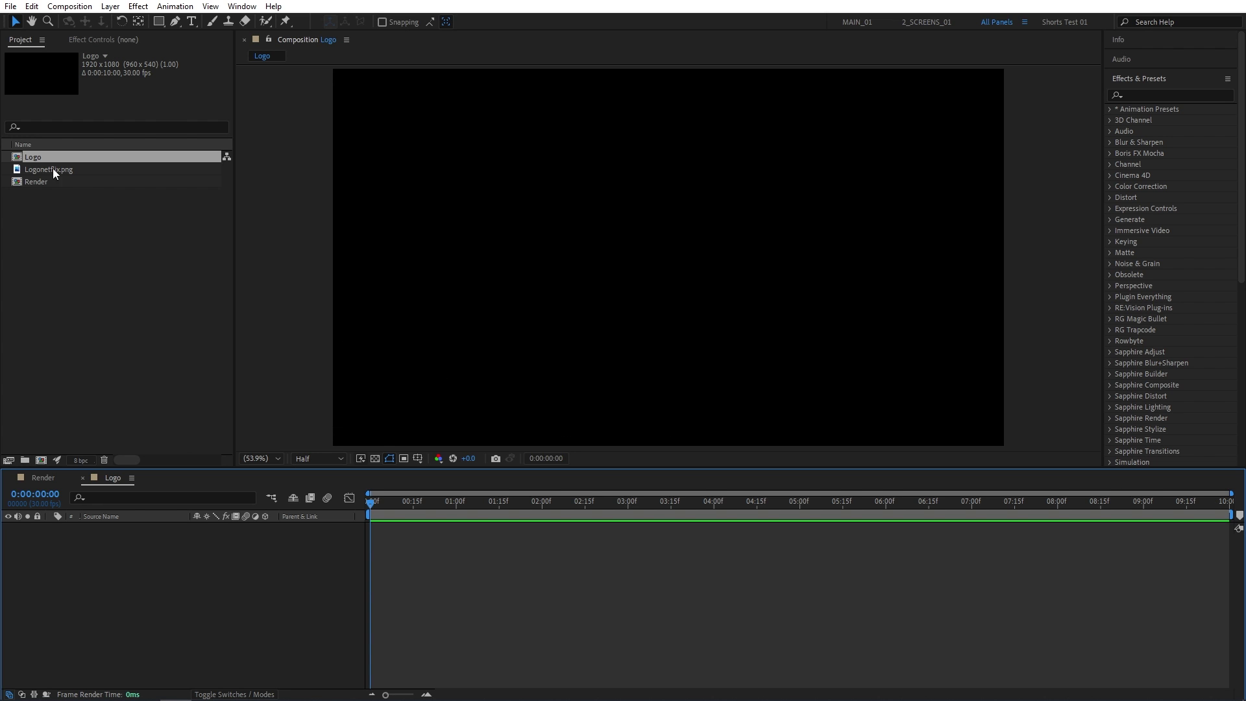
drag(55, 173, 118, 582)
key(s)
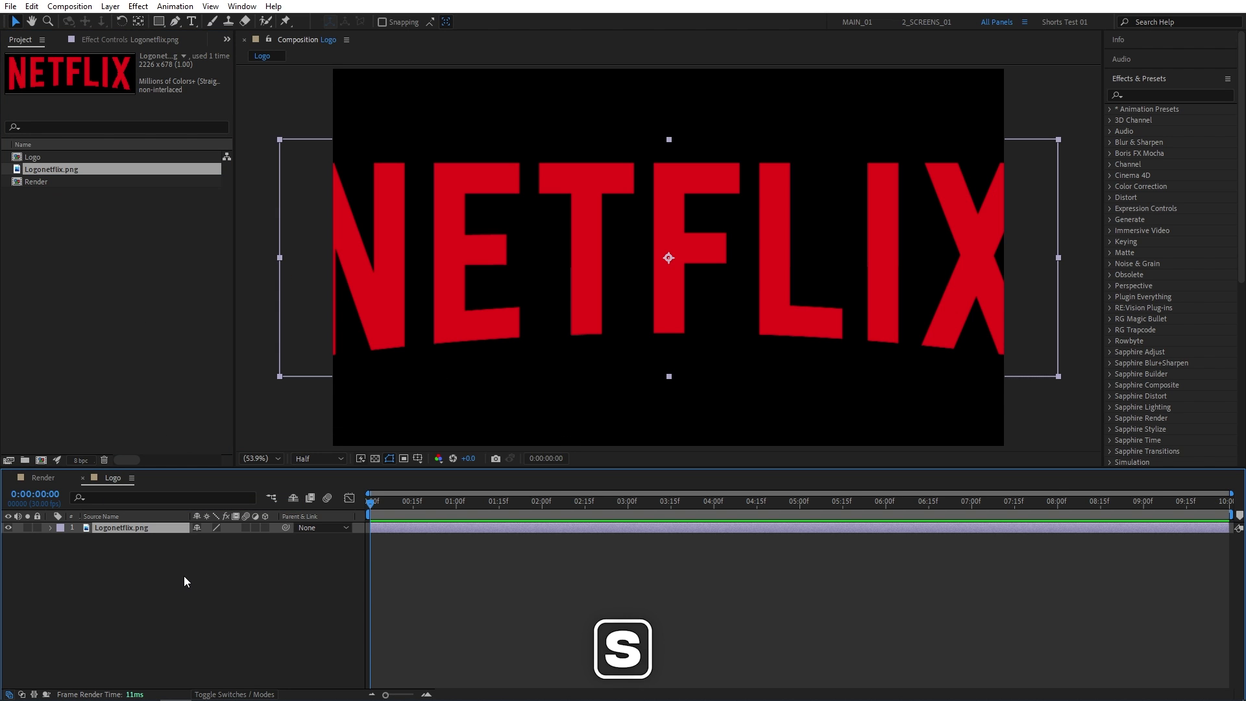
click(232, 540)
text(50)
key(Return)
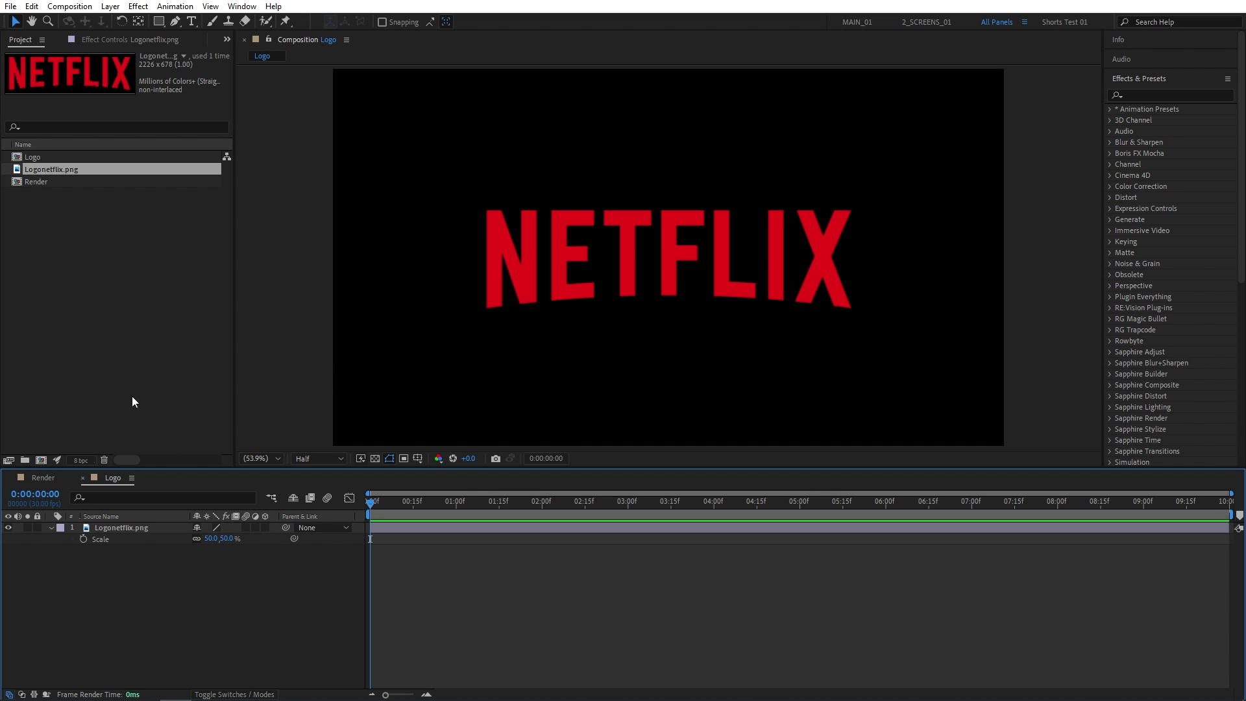
Step: Create an Emitter composition and nest the Logo composition inside it
click(41, 460)
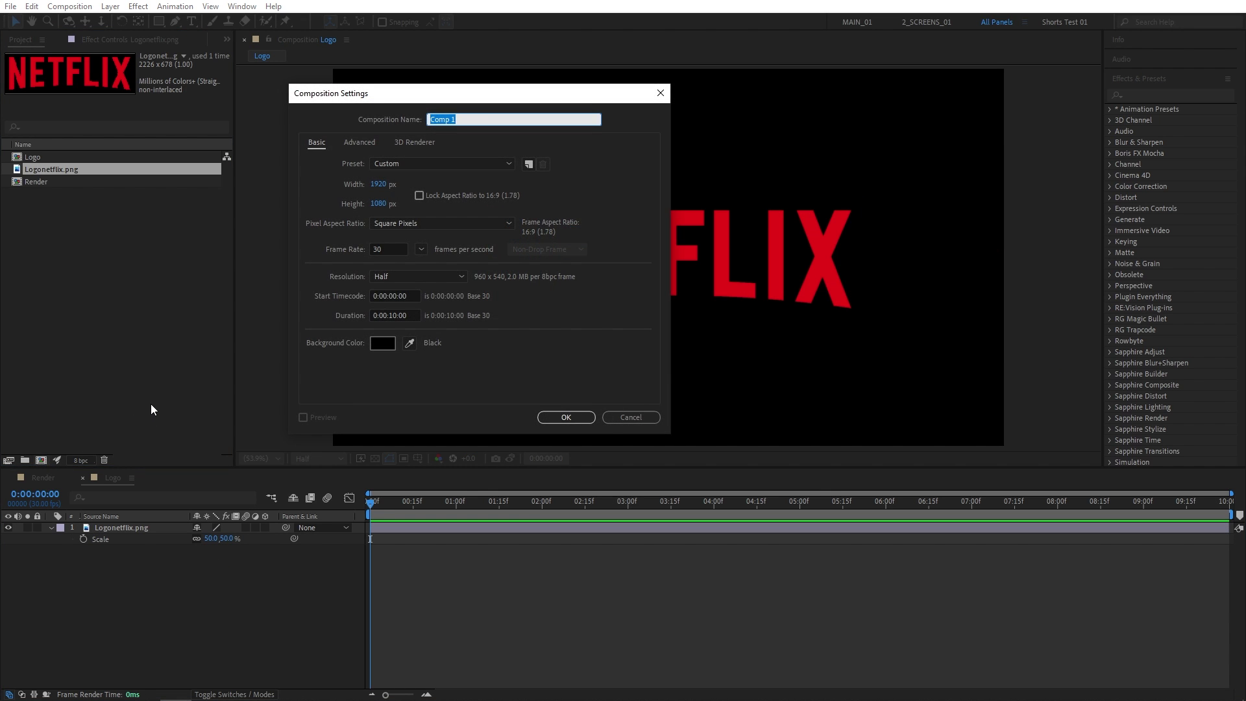
text(Emitter)
click(563, 417)
drag(33, 170, 100, 566)
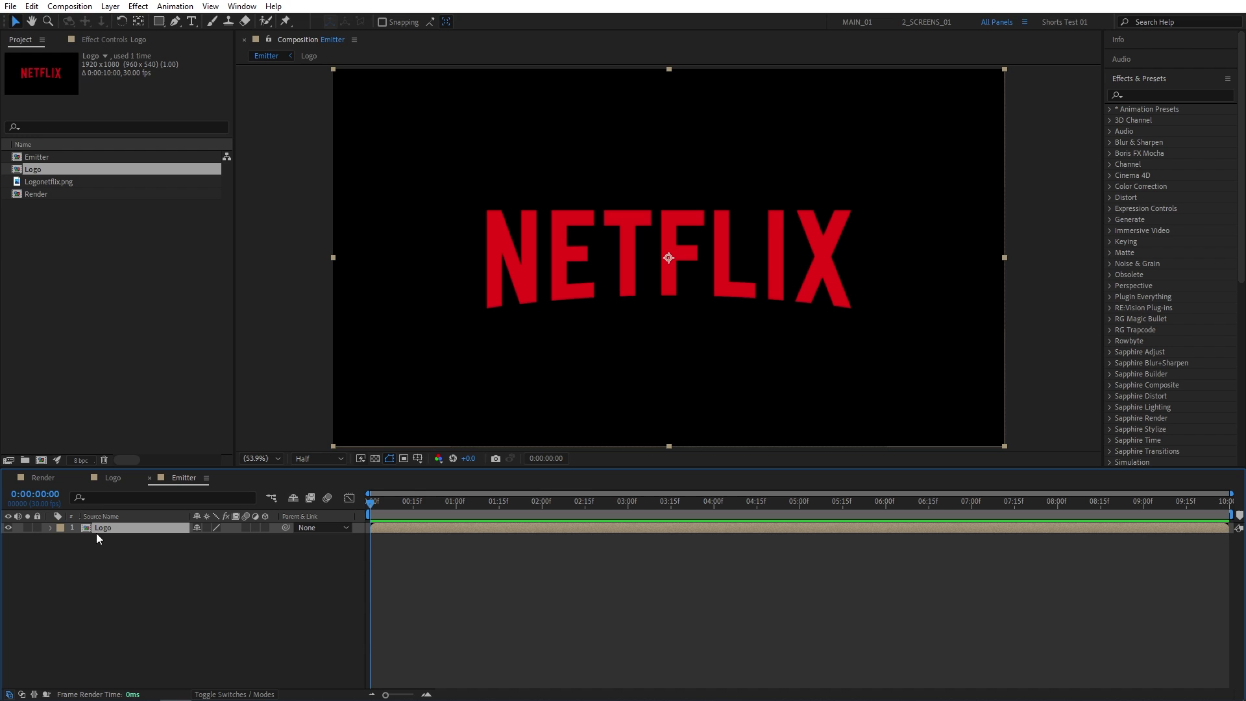
Step: Draw a thin vertical rectangle mask at the Logo layer's left edge, feathered 70 pixels
click(157, 23)
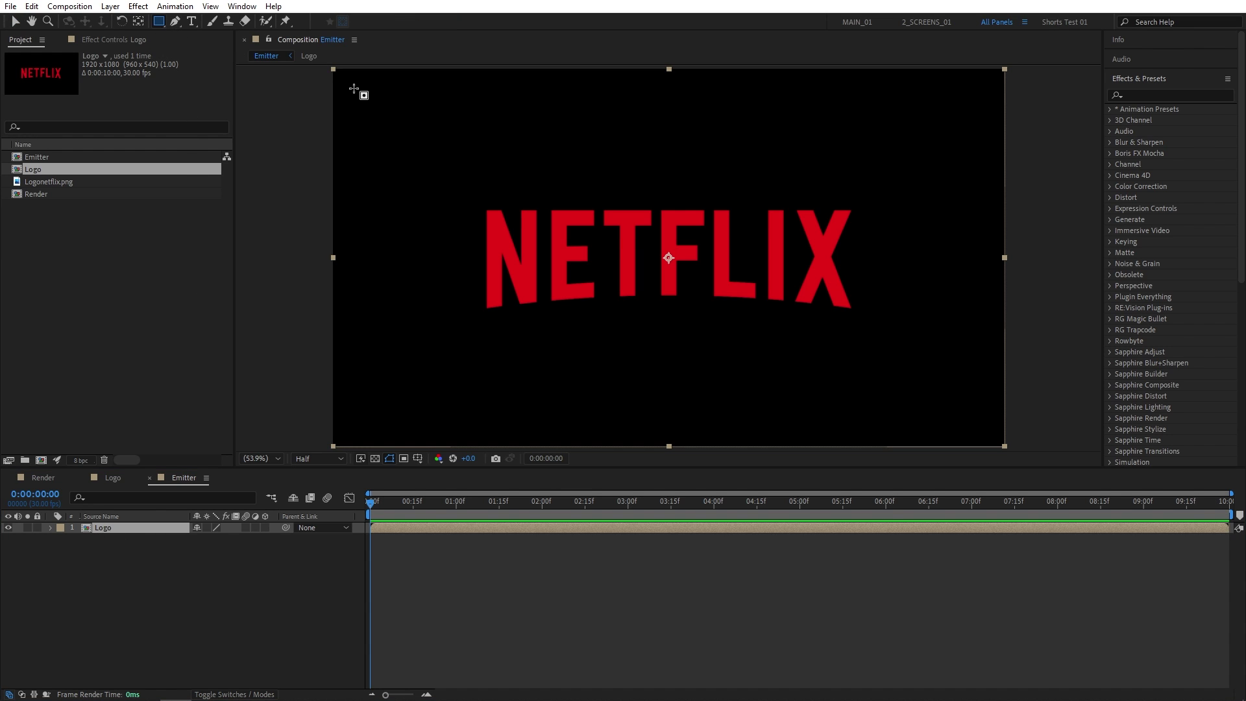
drag(354, 89, 376, 418)
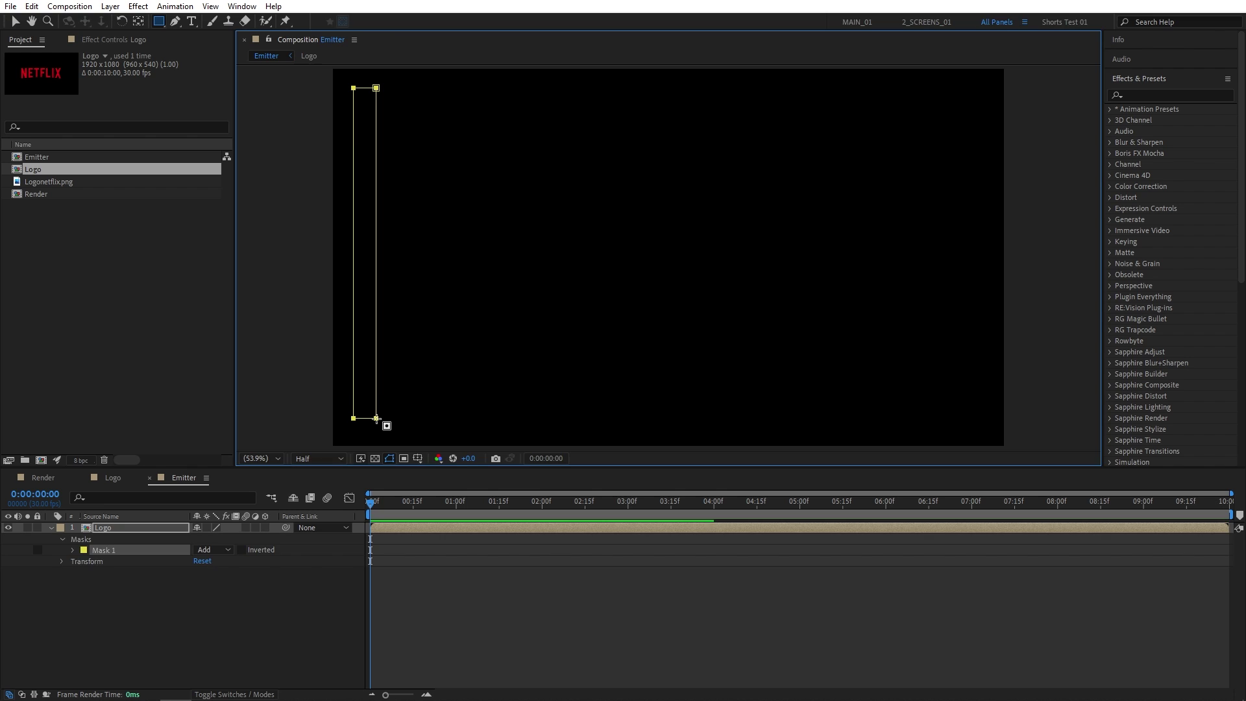
click(19, 24)
click(72, 550)
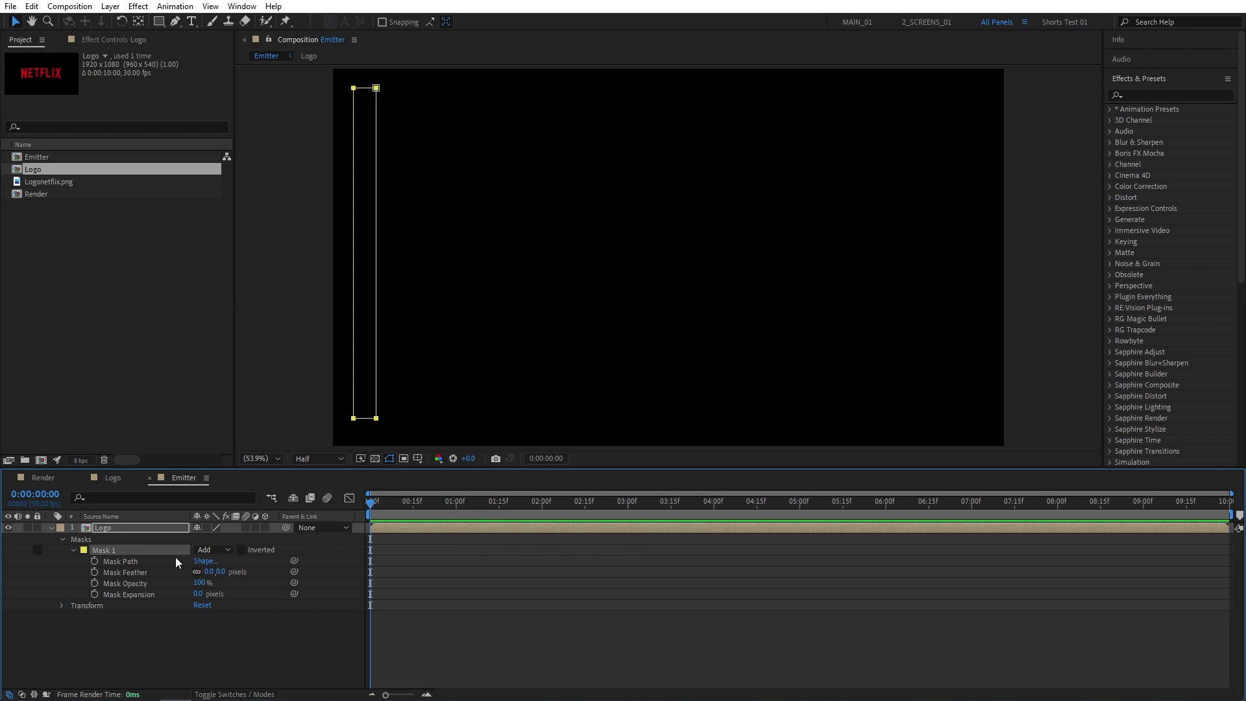
click(218, 572)
text(70)
click(245, 604)
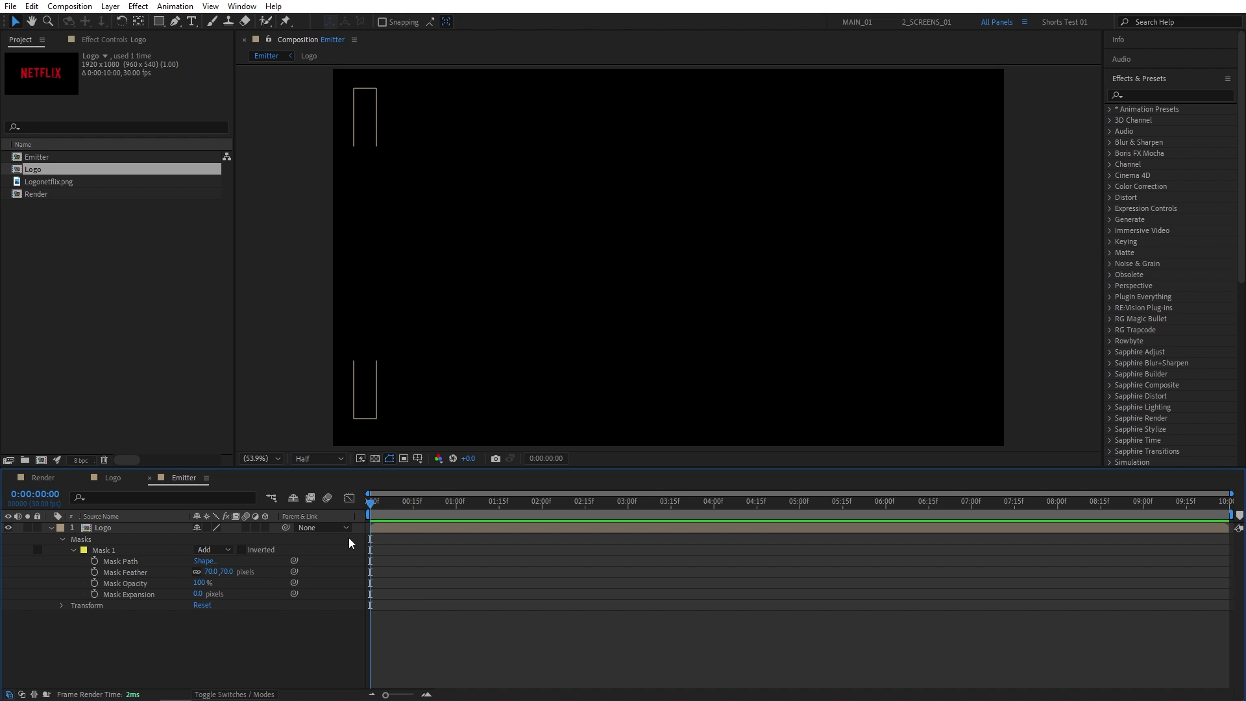
Step: Keyframe Mask Path so the strip sweeps from the left edge at 0:00 to the right at 6:00
click(95, 561)
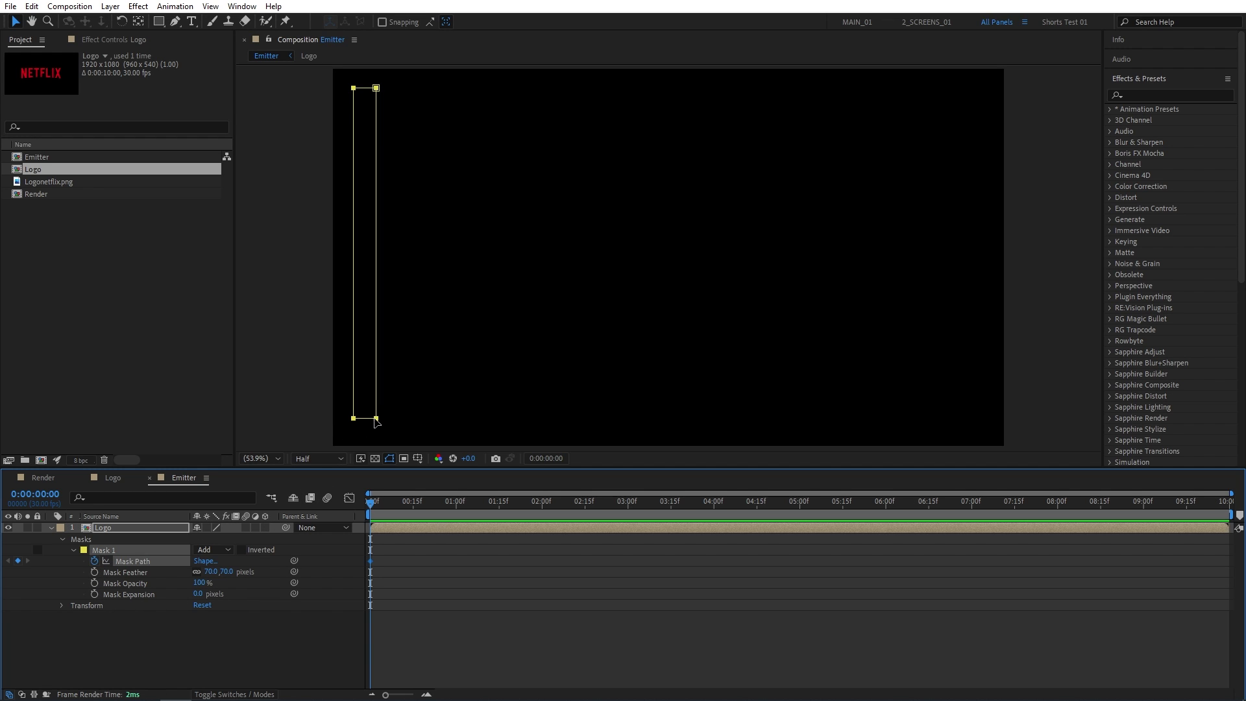
drag(379, 422, 359, 421)
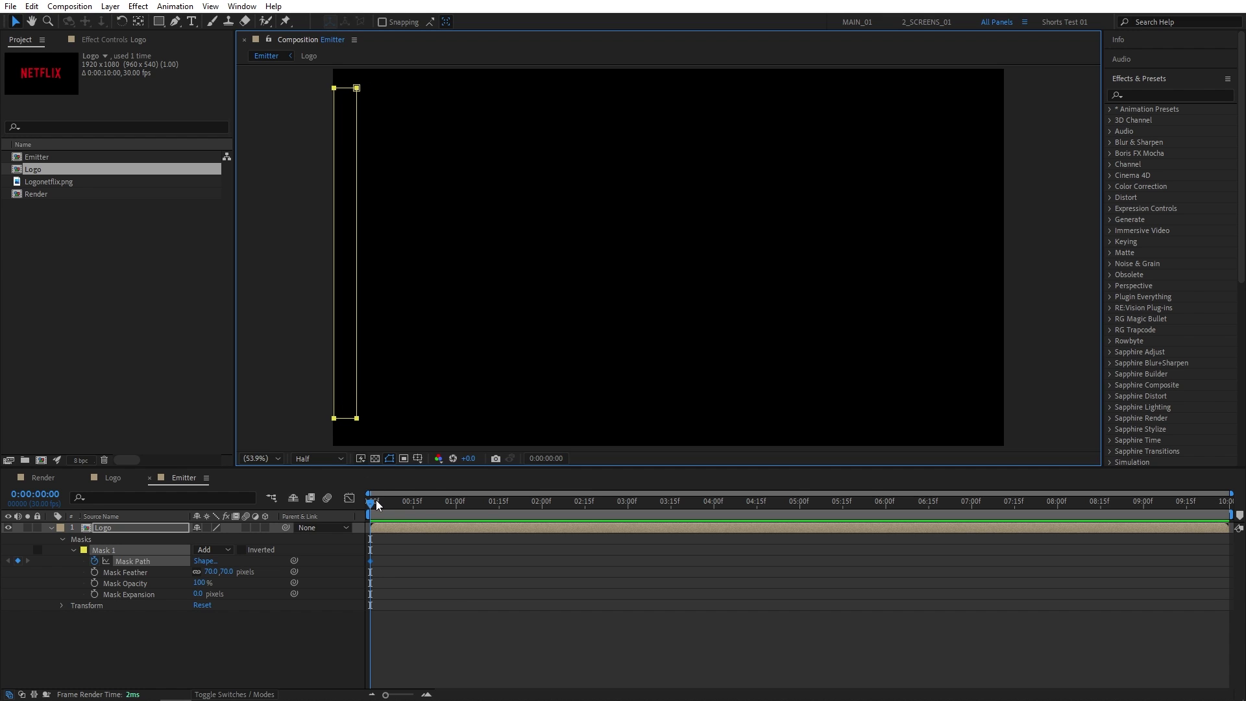
drag(378, 505, 886, 512)
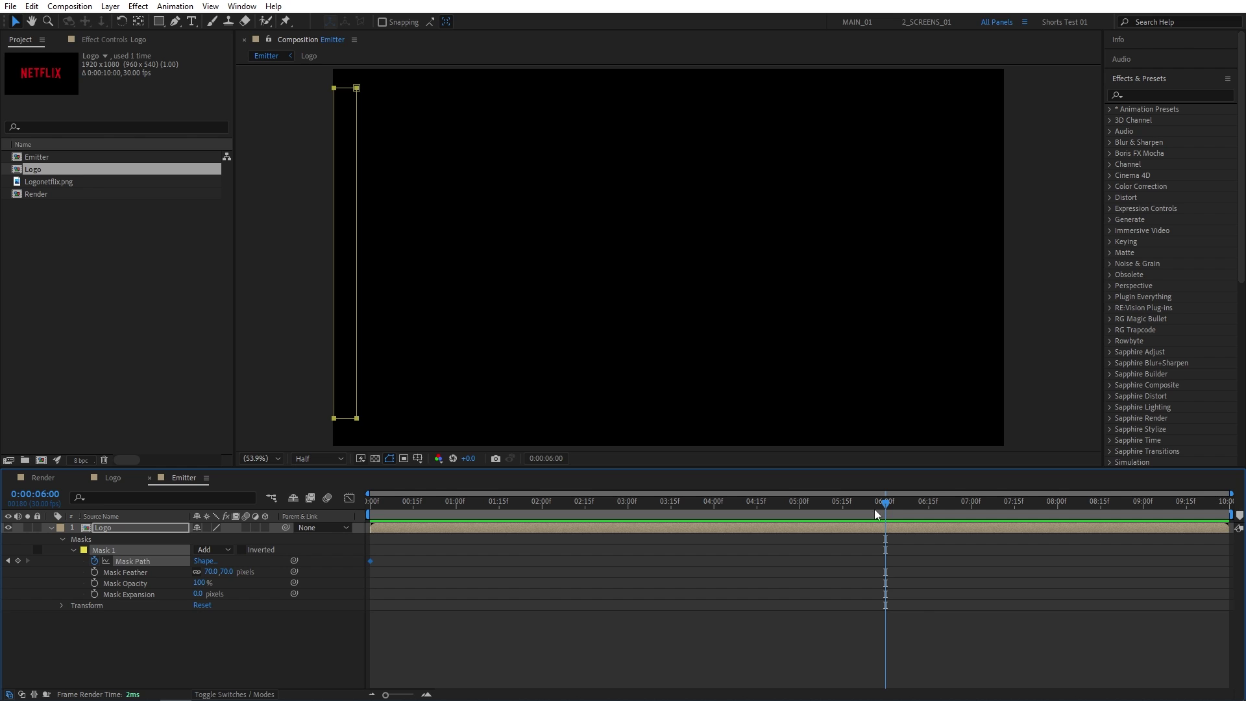
drag(359, 422, 1022, 394)
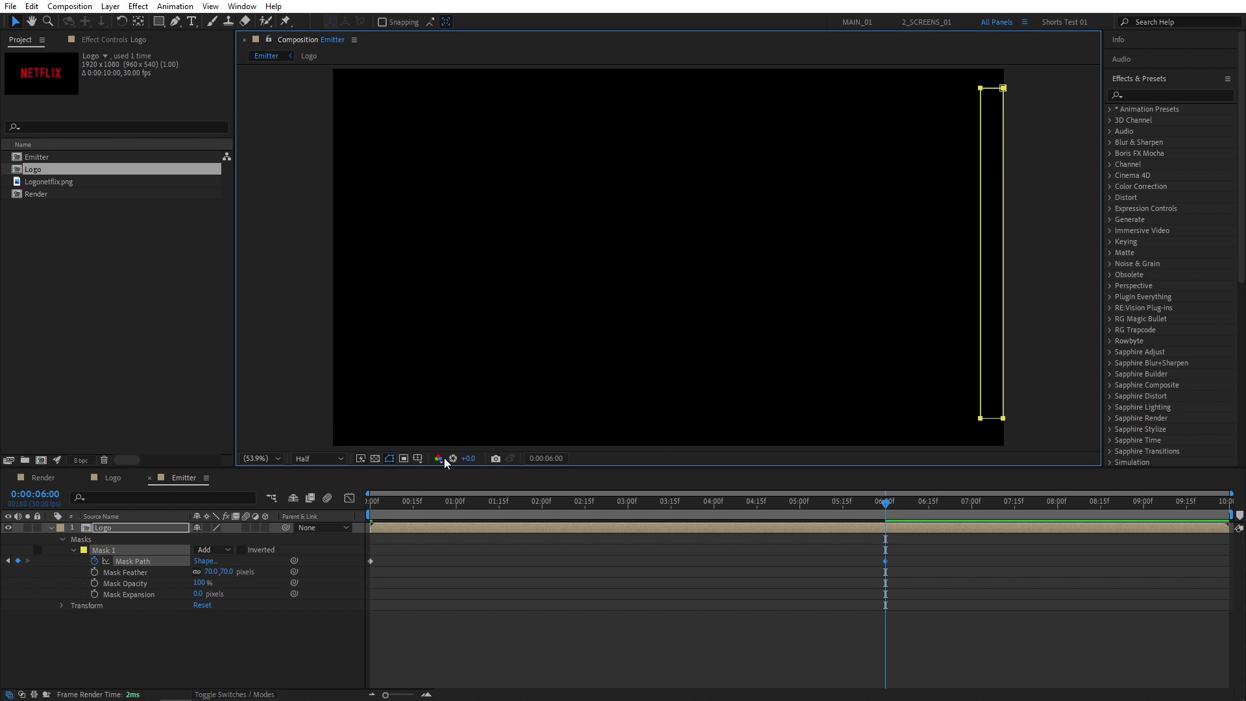
Step: Add Emitter to the Render composition as a 3D layer with visibility turned off
click(45, 478)
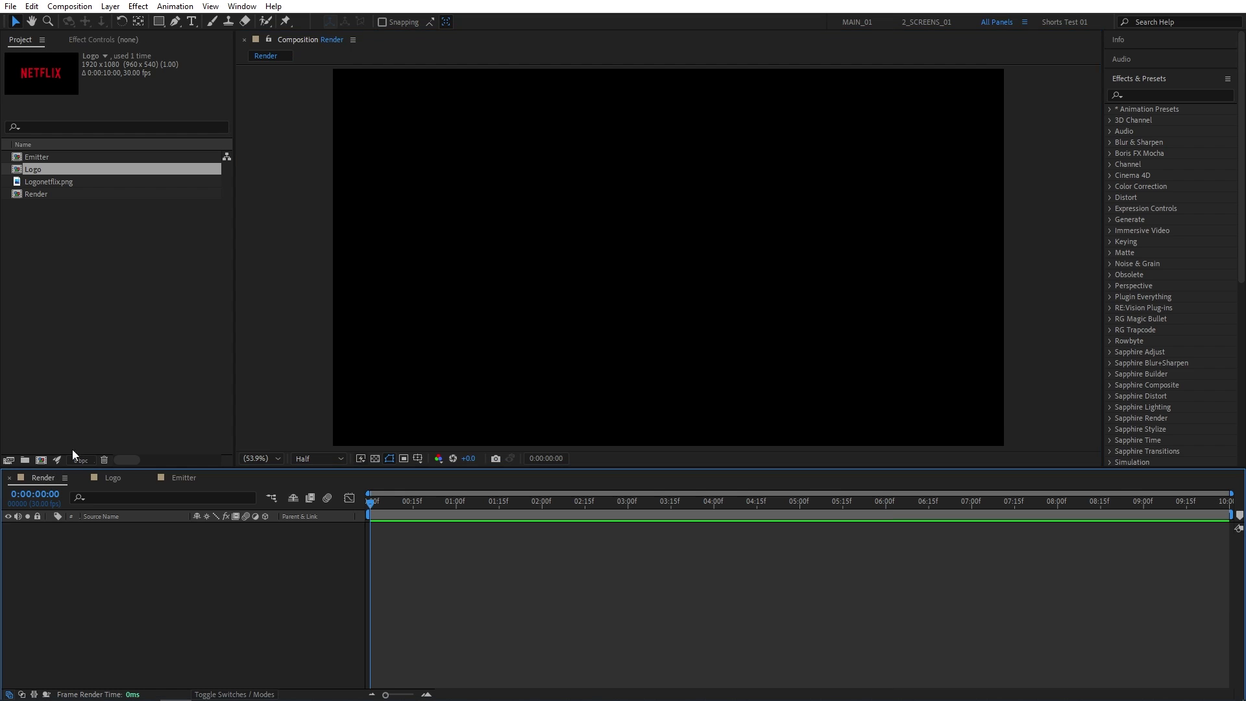
drag(40, 158, 93, 581)
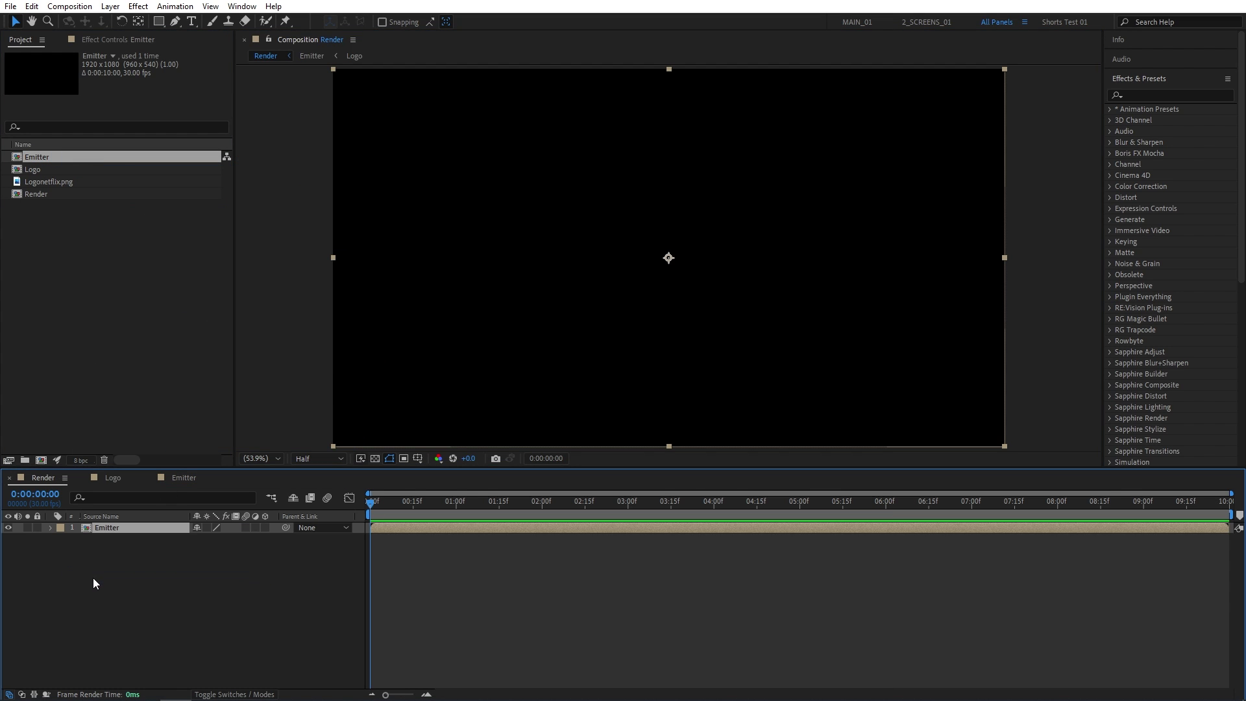
click(239, 694)
click(239, 693)
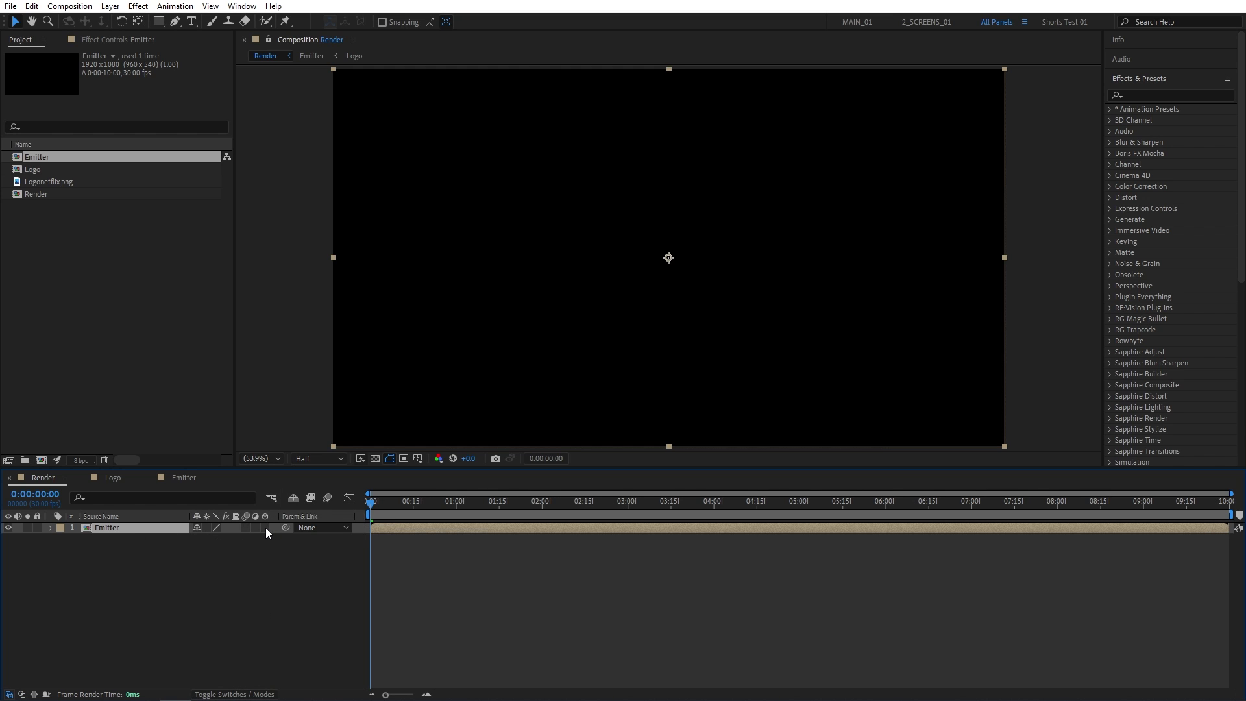
click(266, 528)
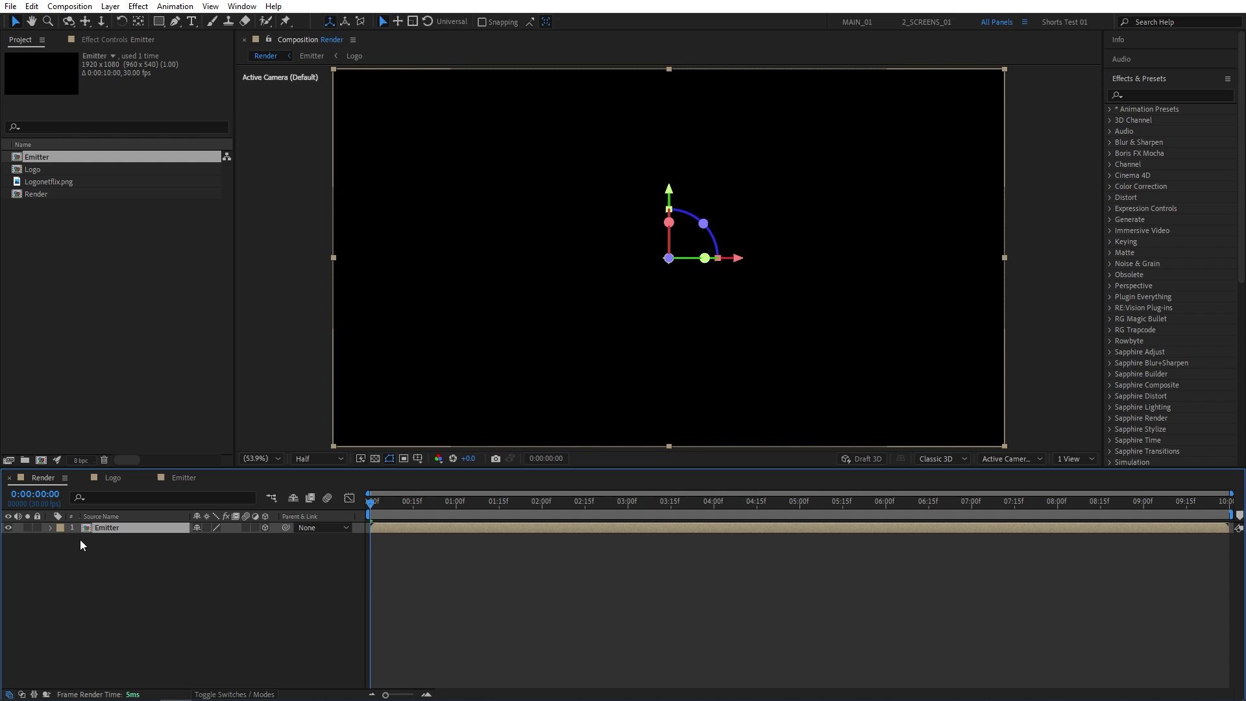
click(9, 528)
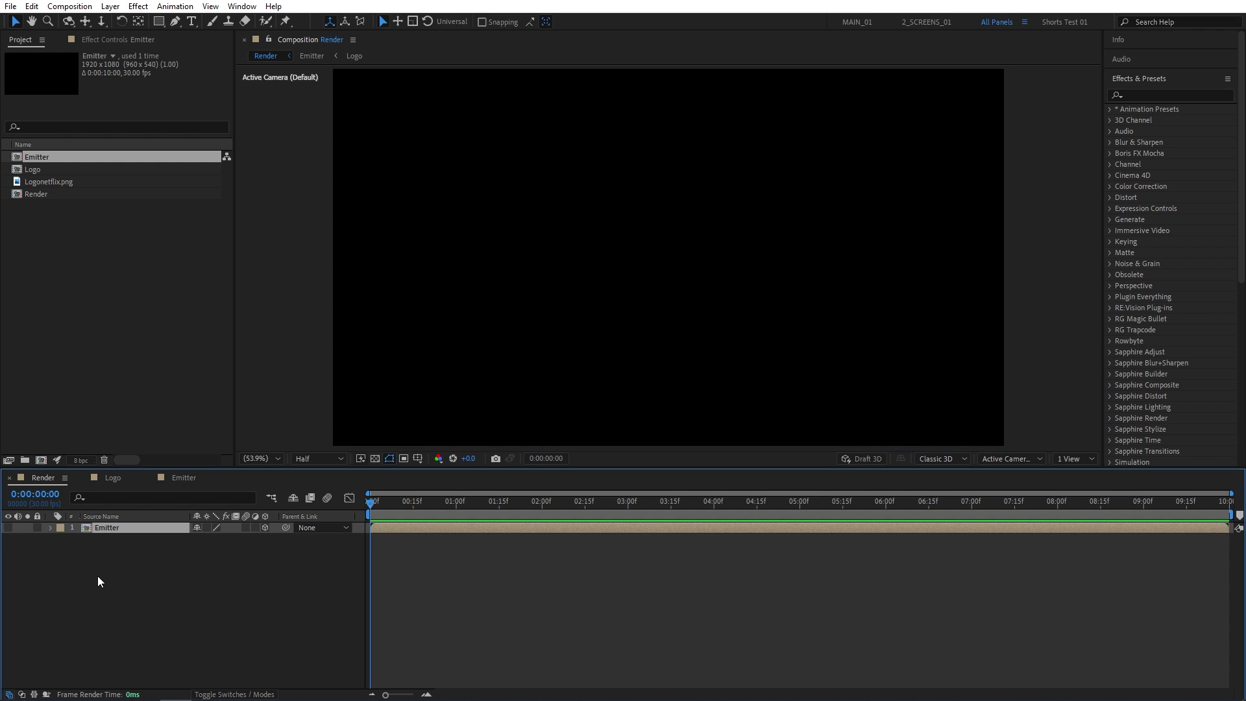
Step: Create a new solid layer named Particles in Render
click(111, 7)
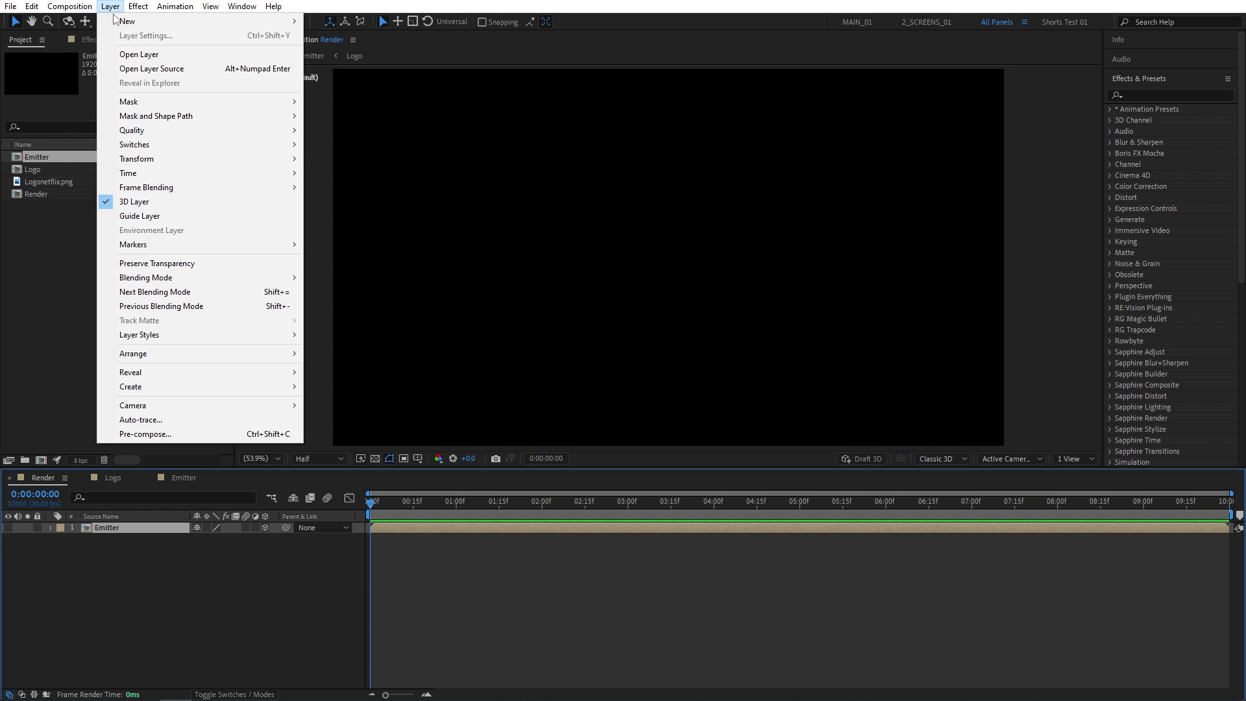
mouse_move(117, 22)
click(338, 35)
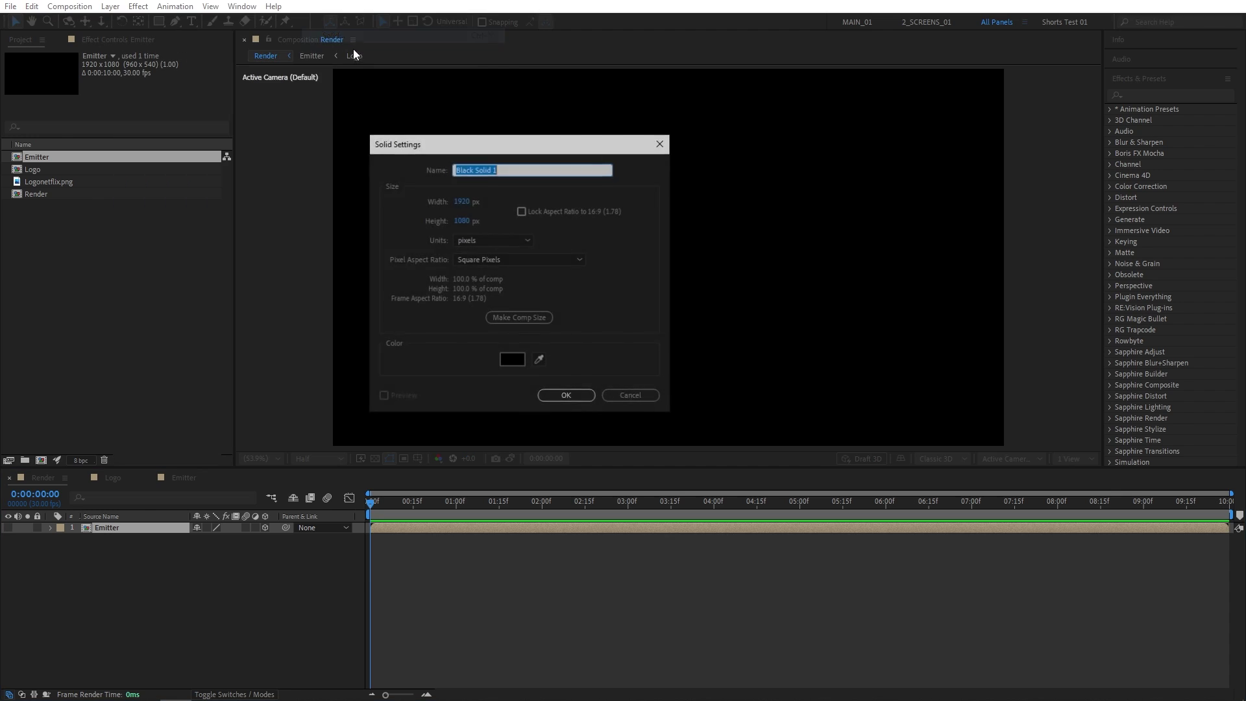
text(Particles)
key(Return)
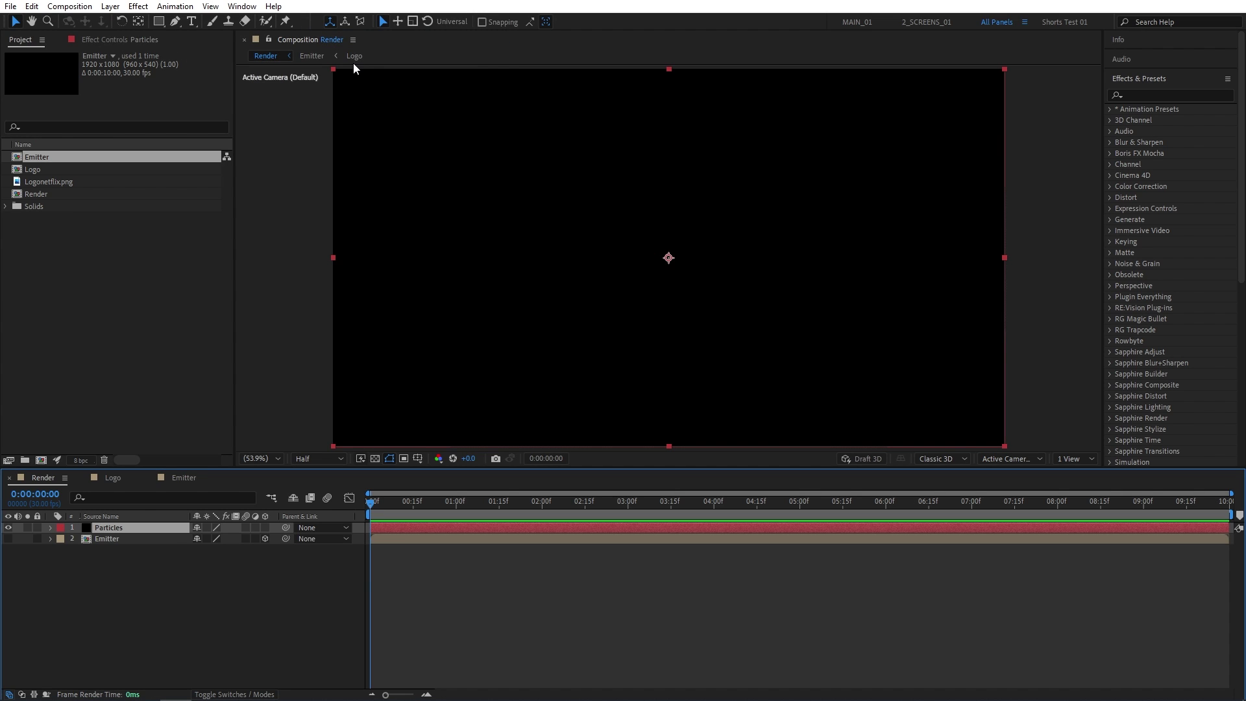
Step: Apply the Trapcode Particular effect to the Particles layer
click(1142, 95)
text(p)
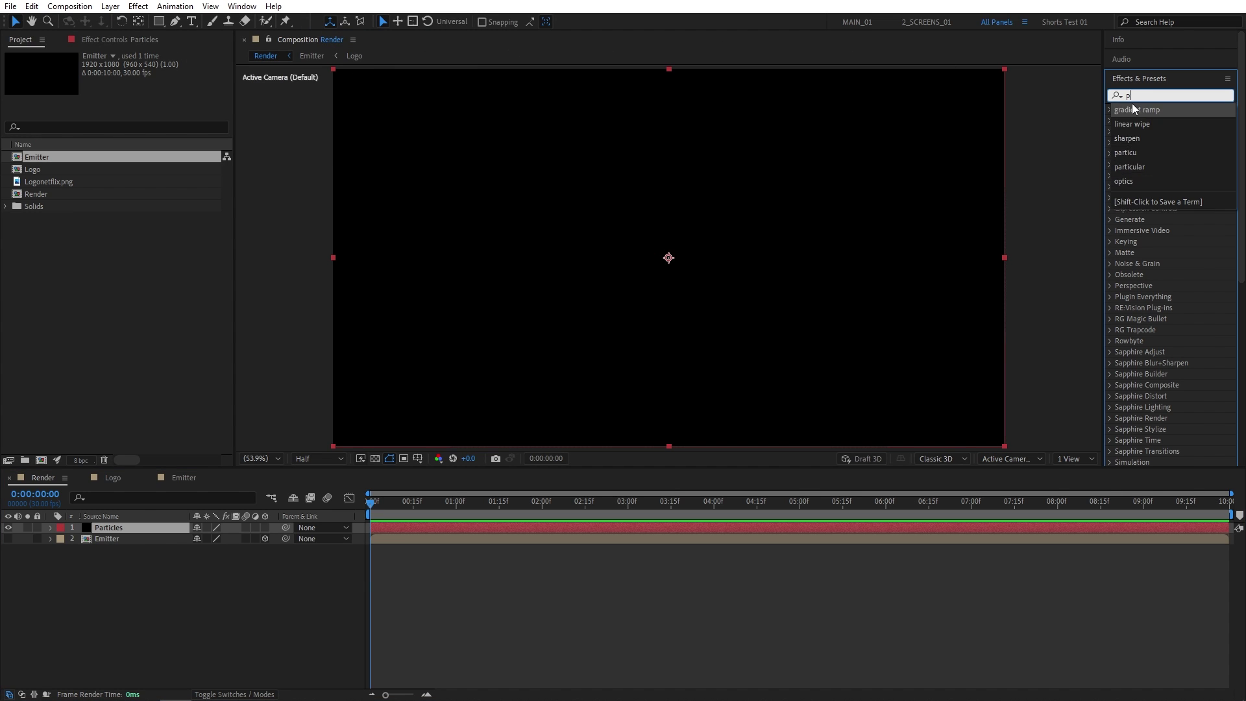
text(articu)
drag(1146, 121, 229, 526)
drag(130, 527, 130, 527)
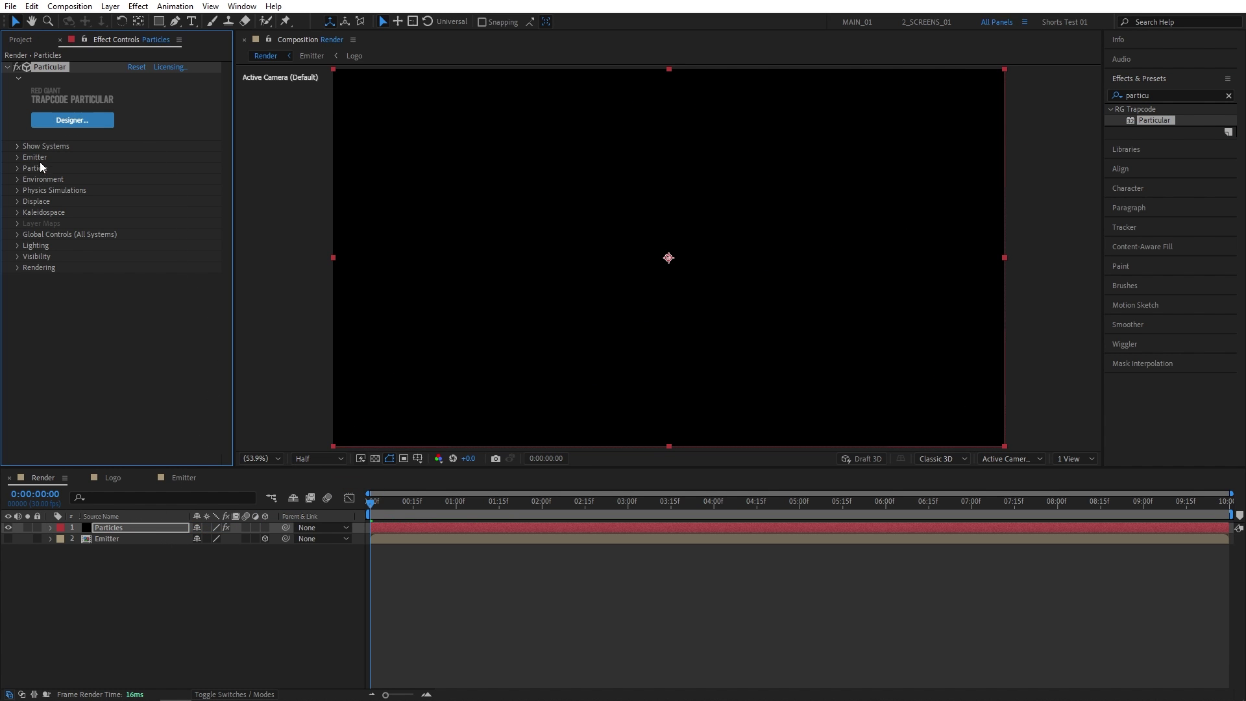
Step: Set Emitter Type to Layer, 500000 particles/sec, Emitter Size Z 50 and Velocity 50
click(17, 157)
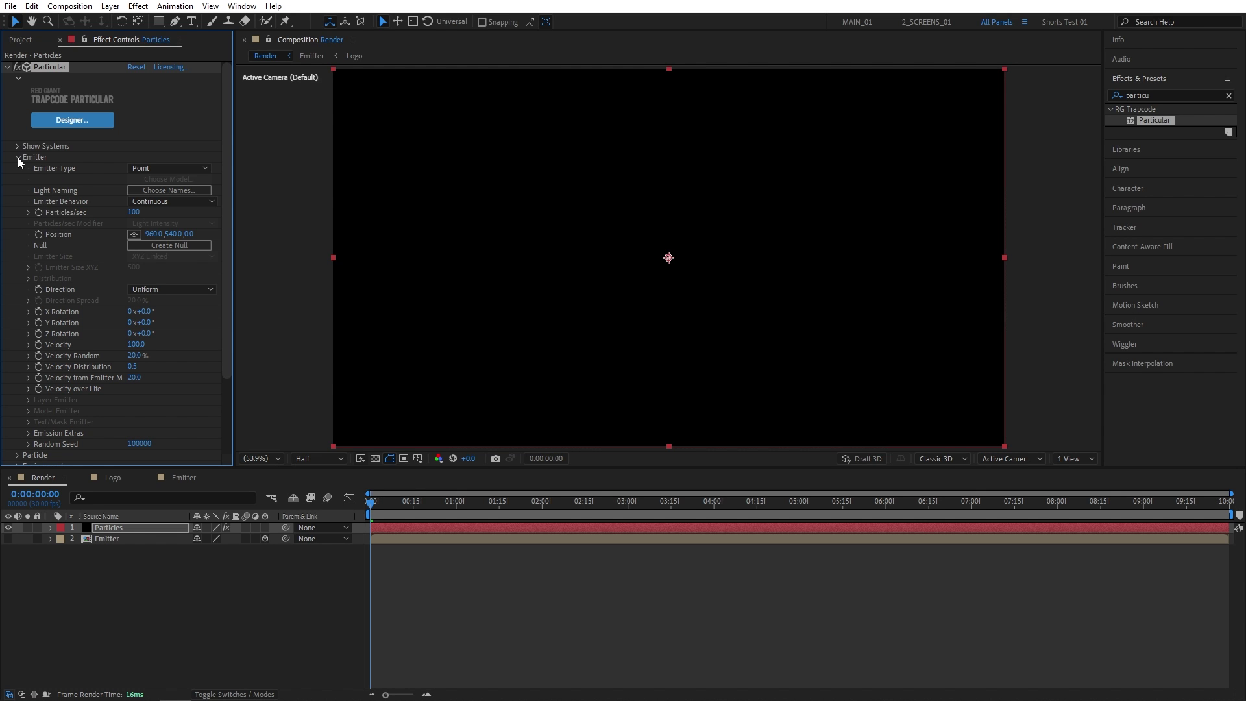
click(149, 168)
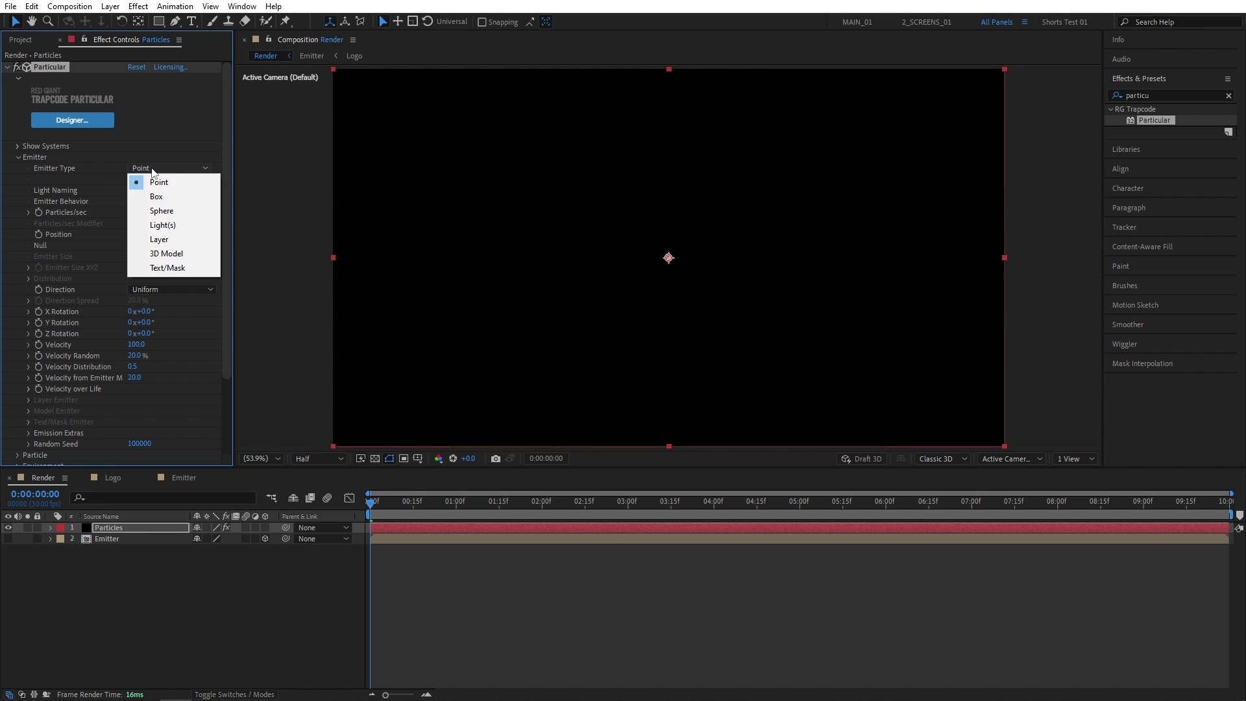
click(177, 239)
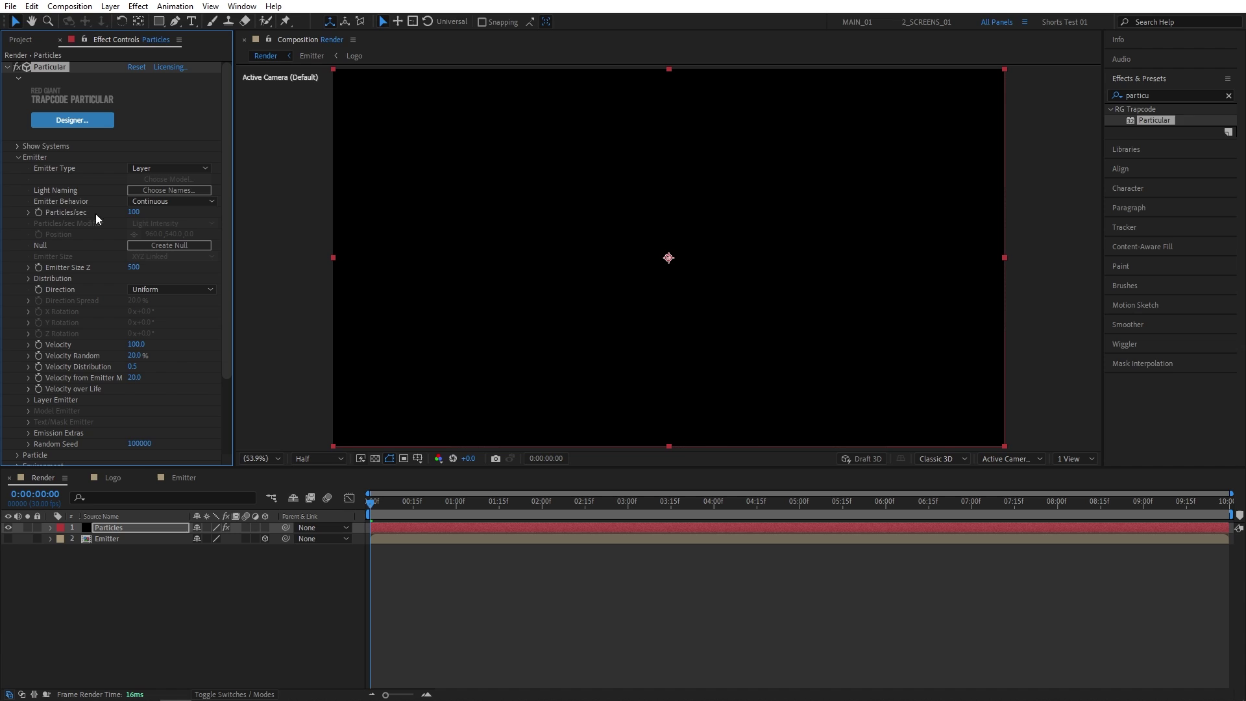
click(135, 213)
text(500000)
key(Return)
click(130, 268)
text(50)
click(136, 345)
text(5)
click(184, 385)
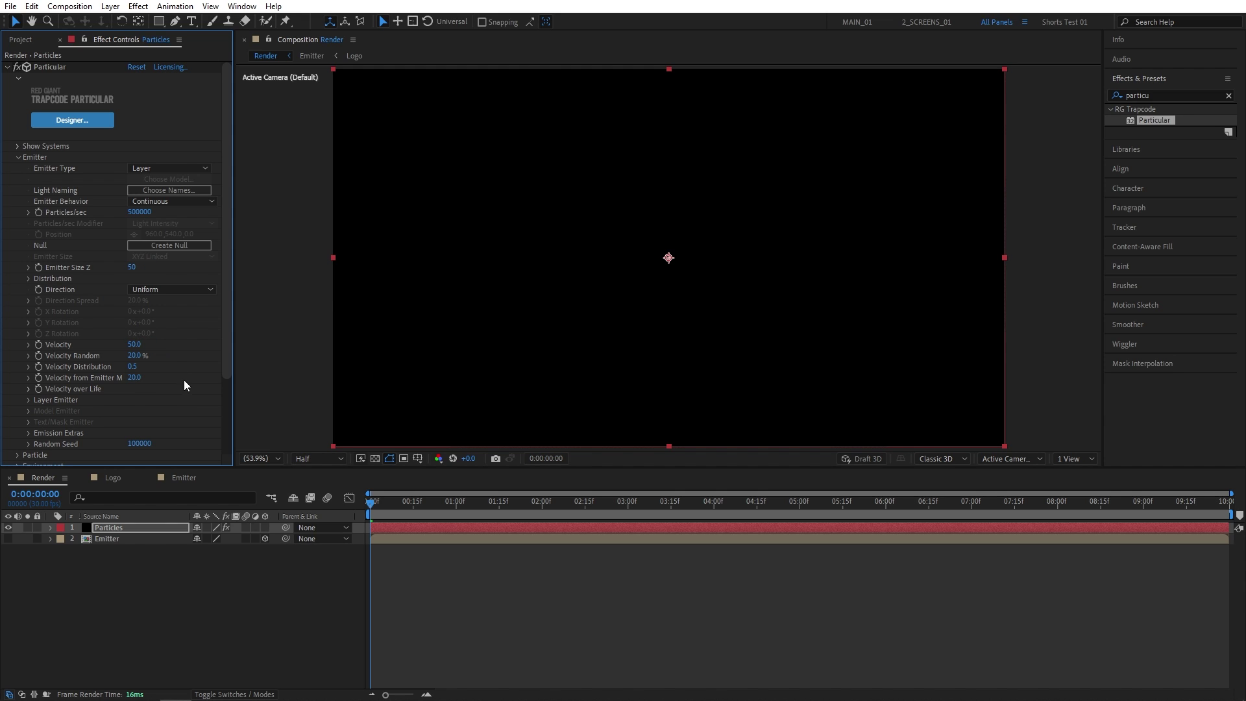
Step: Use the Emitter layer as the Layer Emitter source, sampling Effects & Masks
click(29, 400)
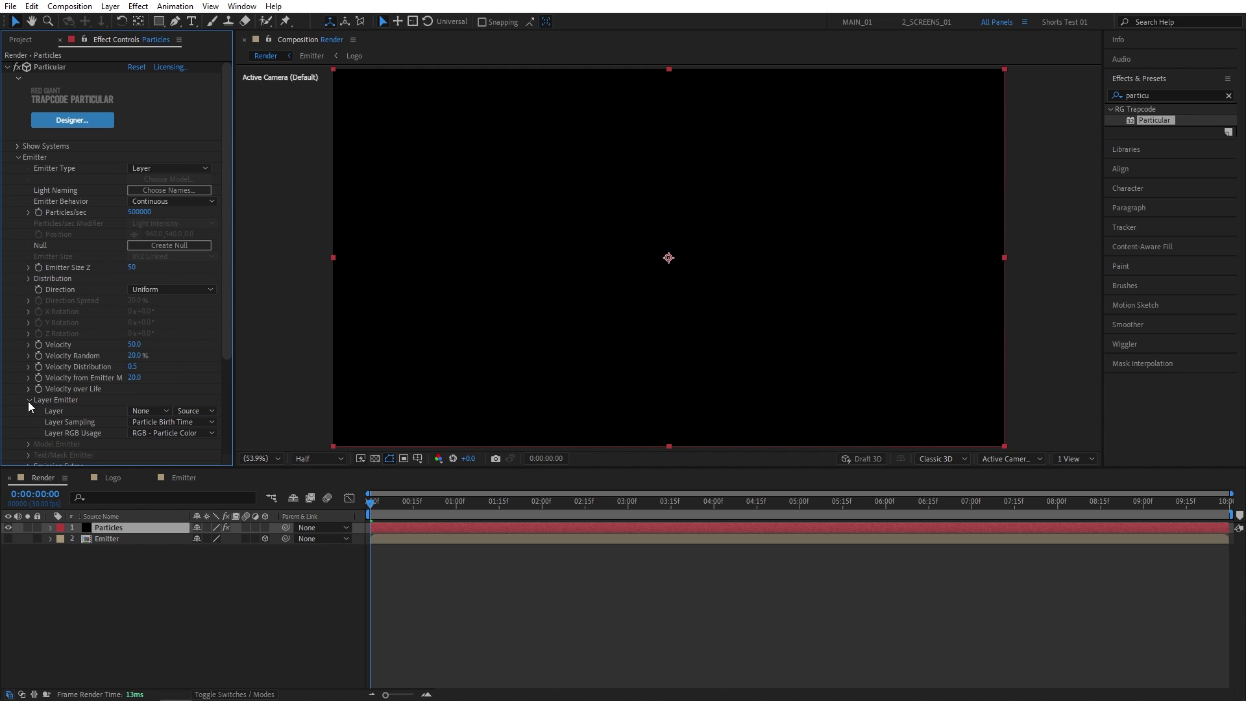
click(145, 412)
click(174, 457)
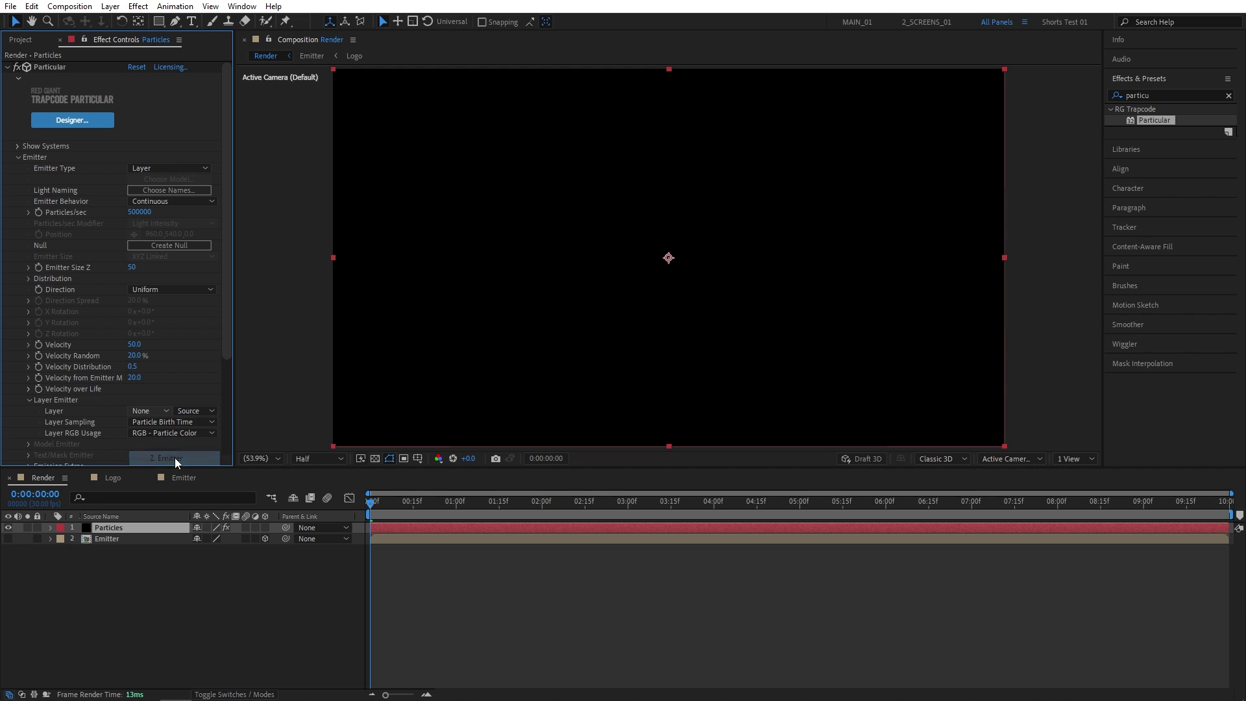
click(188, 410)
click(205, 453)
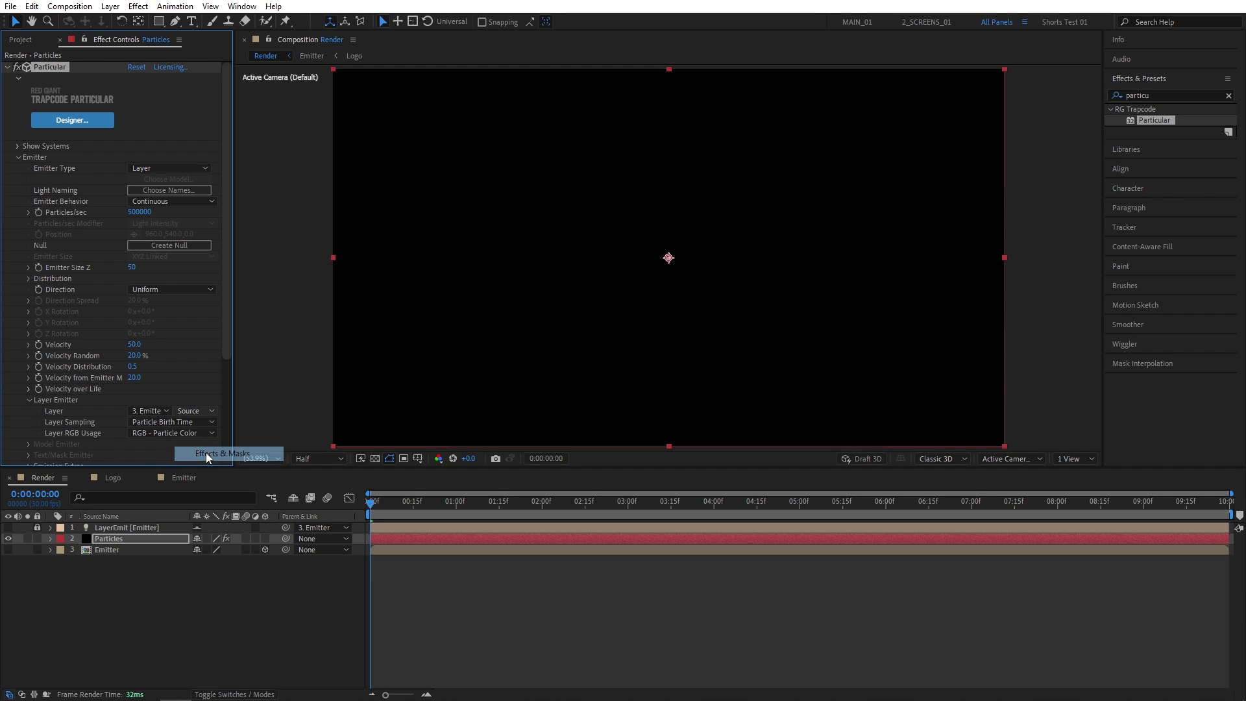
drag(228, 317, 232, 437)
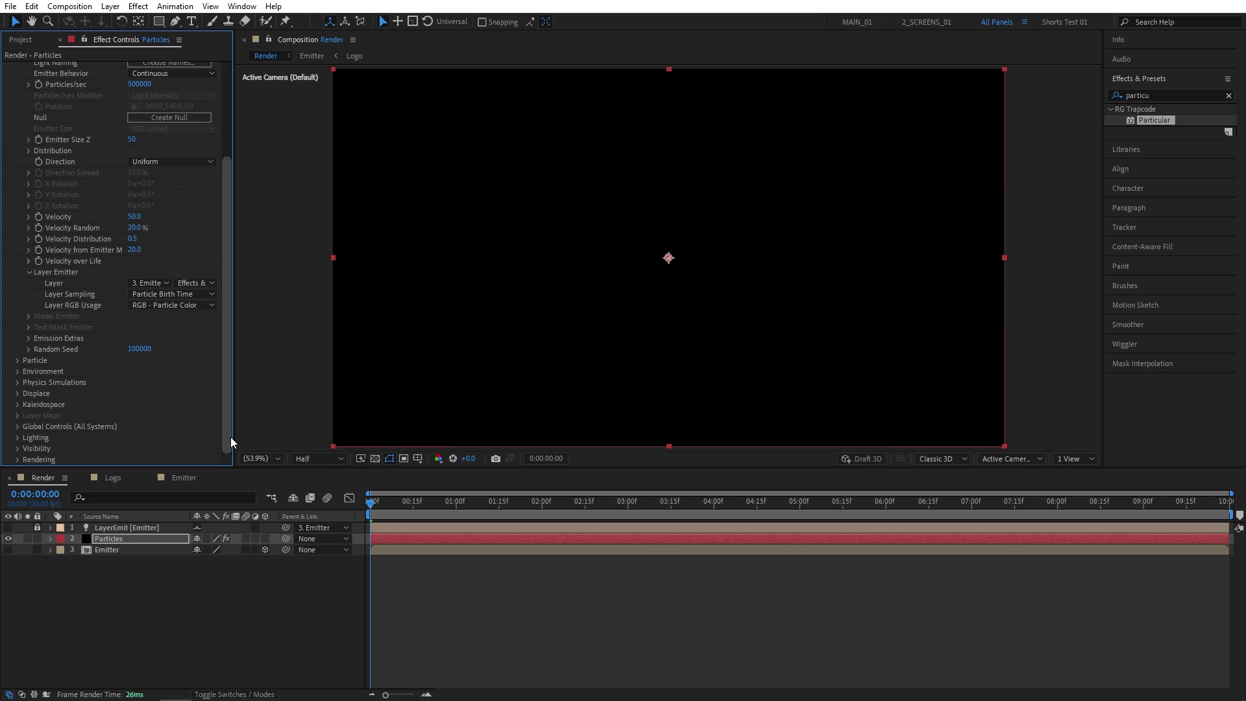
Step: Set particle Life 1.5, Sphere Feather 0, Size 6 and Size Random 100
click(18, 360)
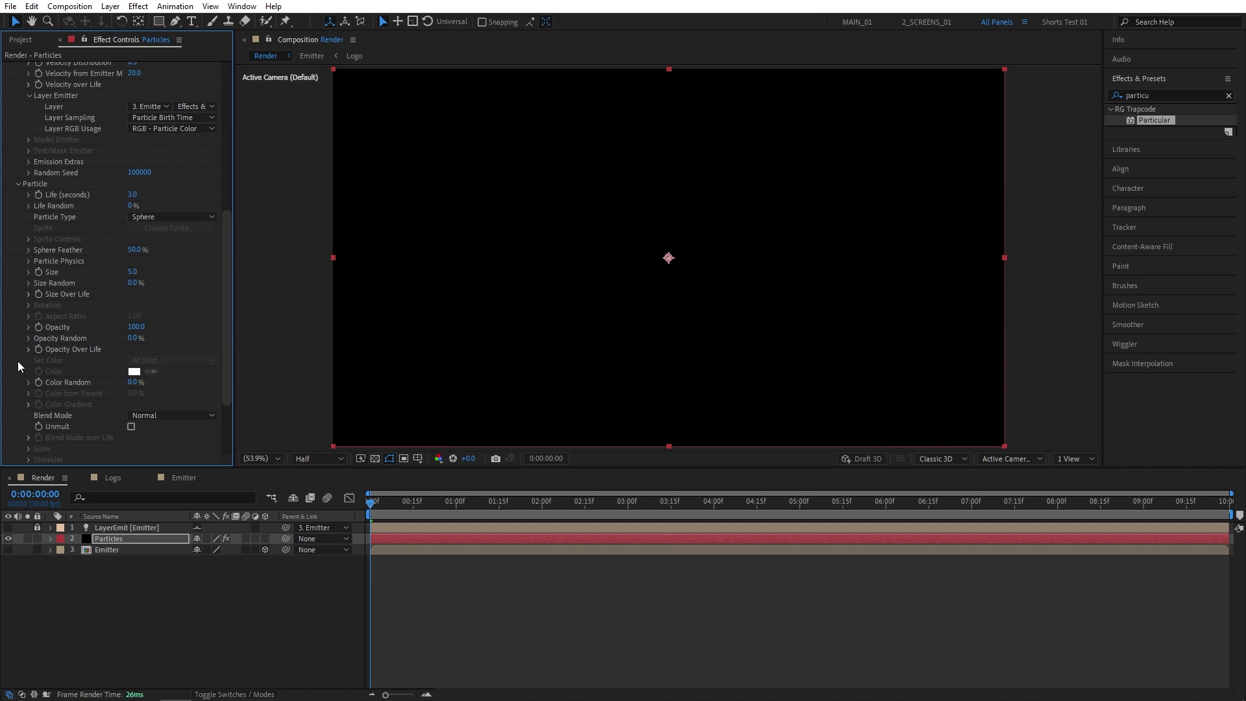
click(129, 195)
text(1.5)
click(134, 250)
text(0)
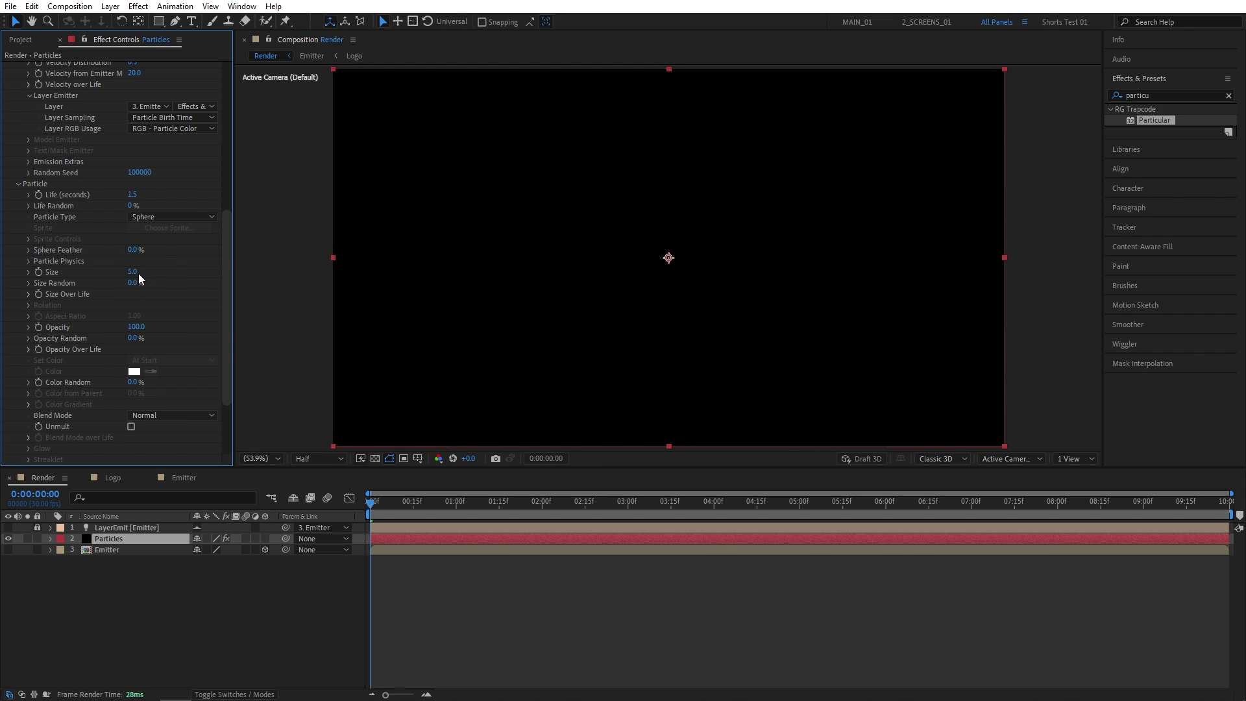
click(134, 273)
text(6)
click(133, 283)
text(10)
Step: Apply descending presets to Size Over Life and Opacity Over Life
click(28, 294)
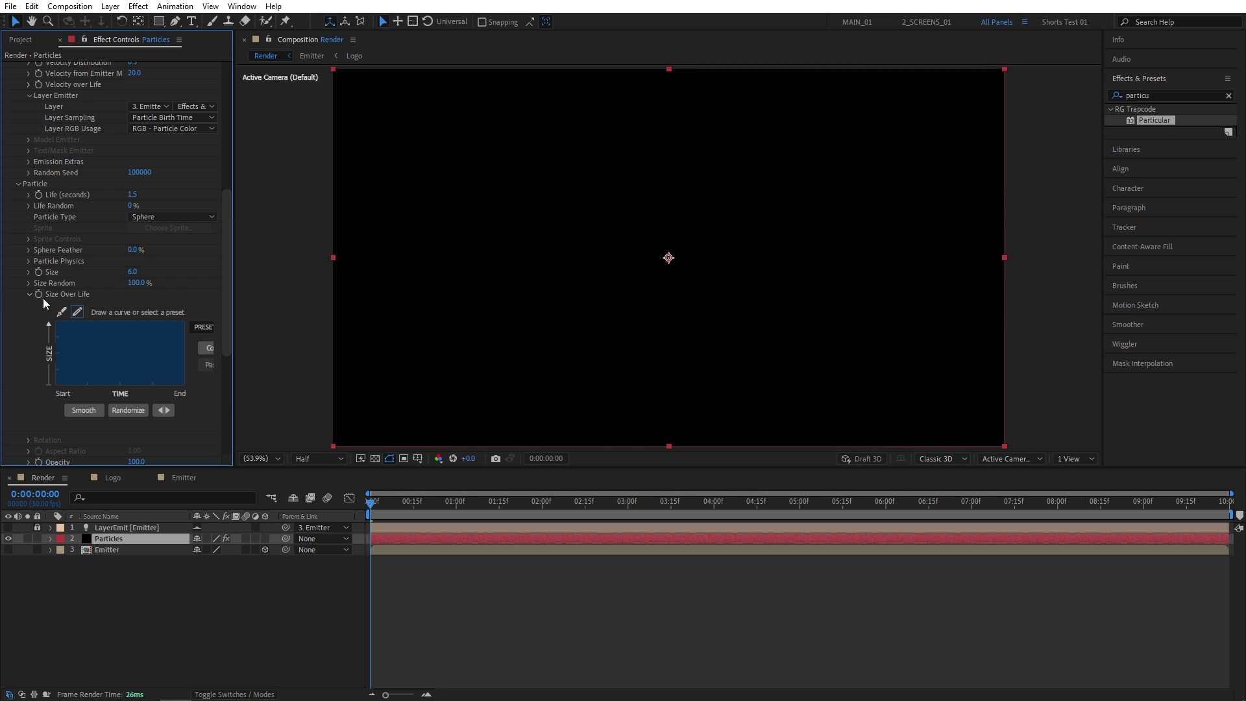
drag(234, 346, 271, 345)
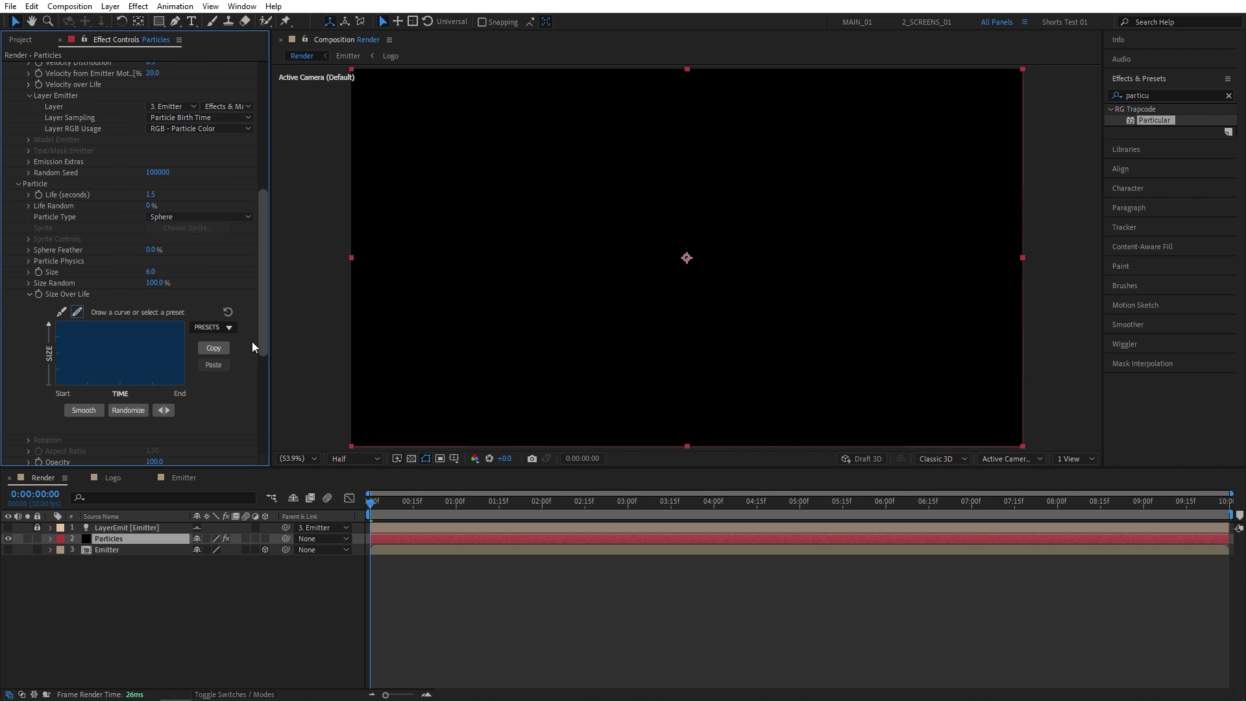
click(219, 325)
click(210, 354)
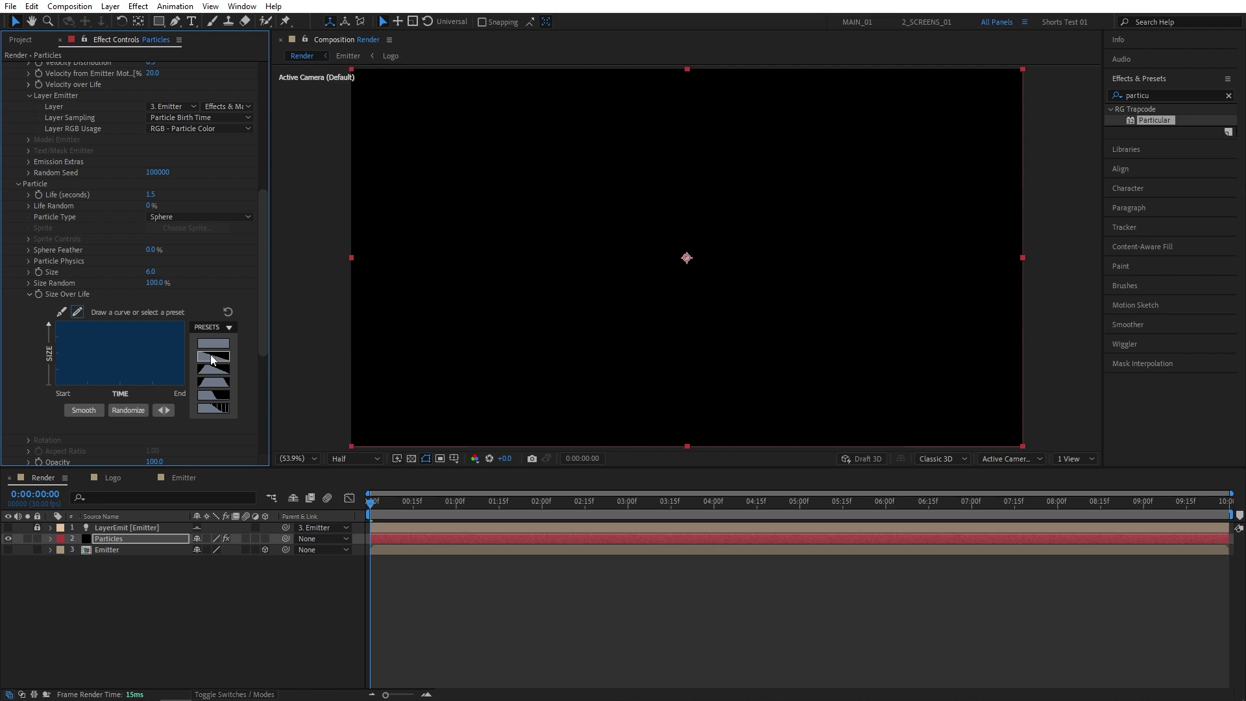
drag(259, 317, 266, 385)
click(29, 333)
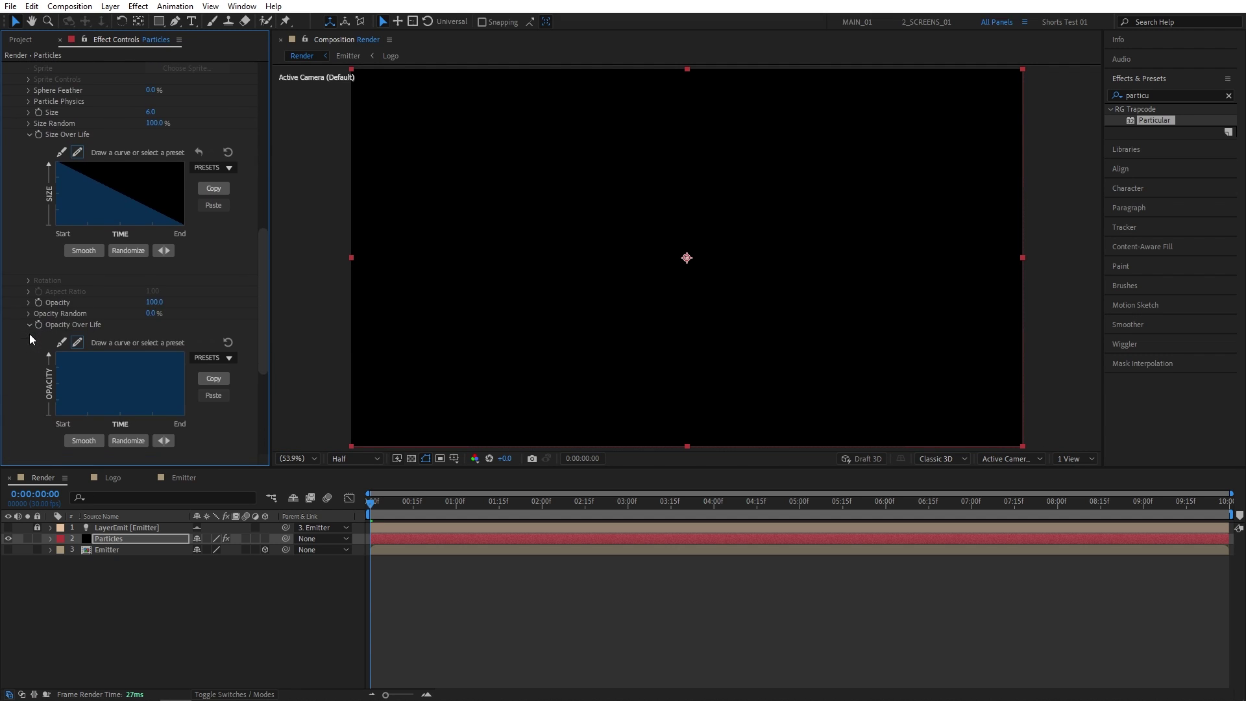
click(205, 357)
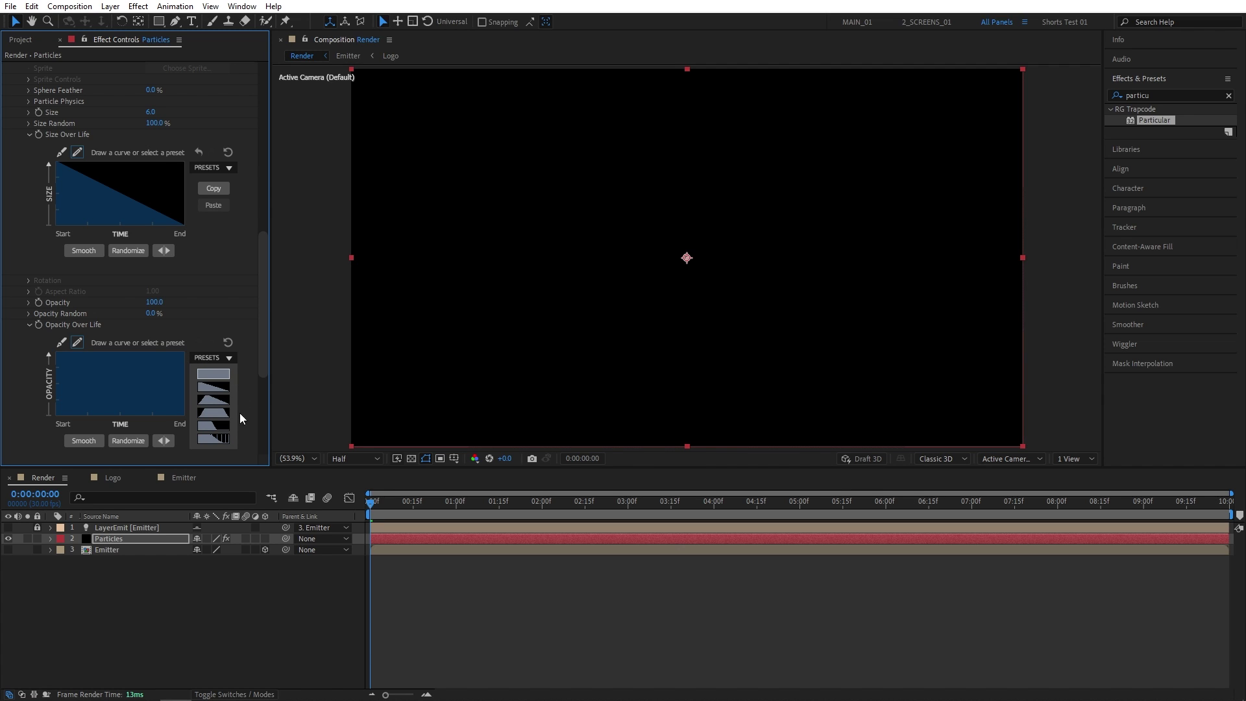
click(211, 439)
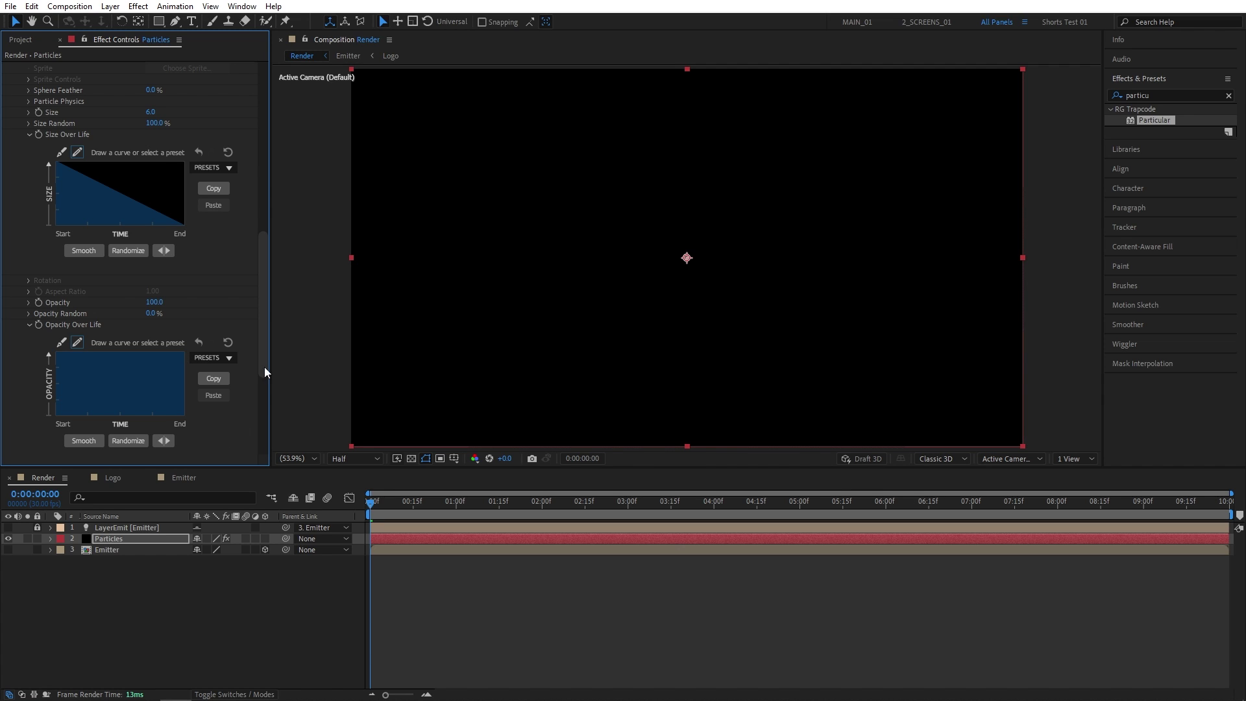
drag(261, 348, 263, 431)
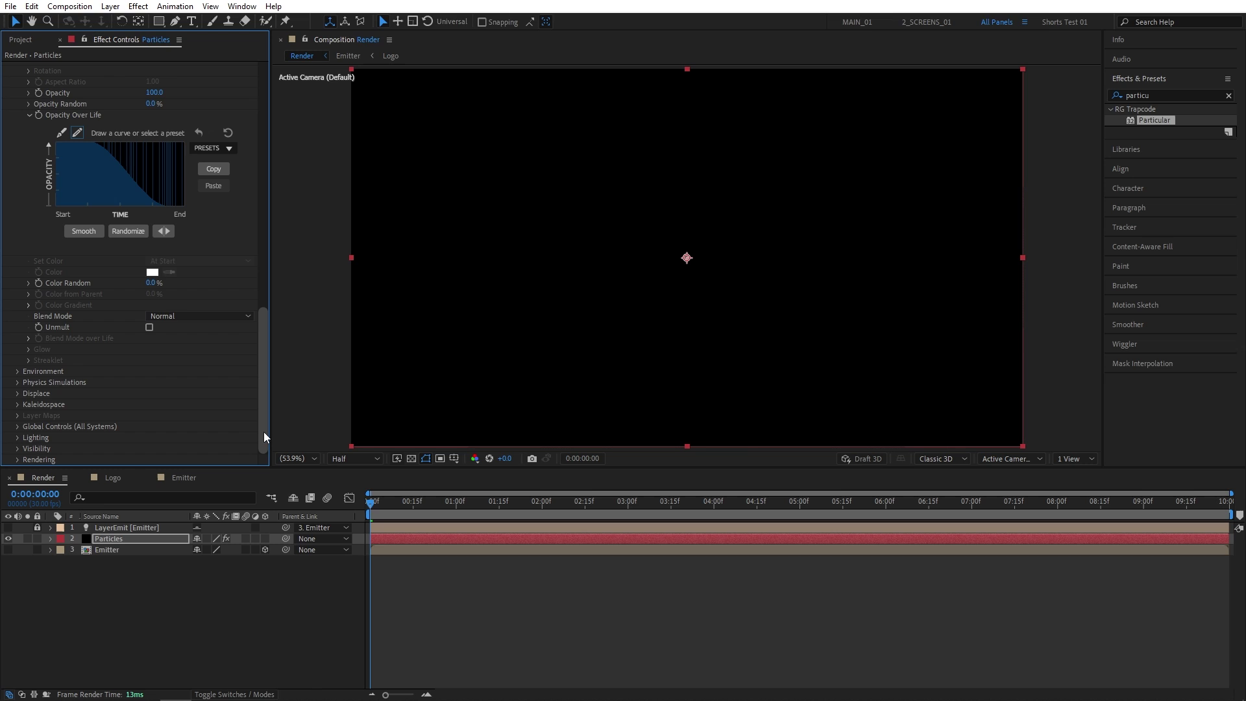
Step: Set Environment Wind X to 100 and Wind Y to -50
click(18, 372)
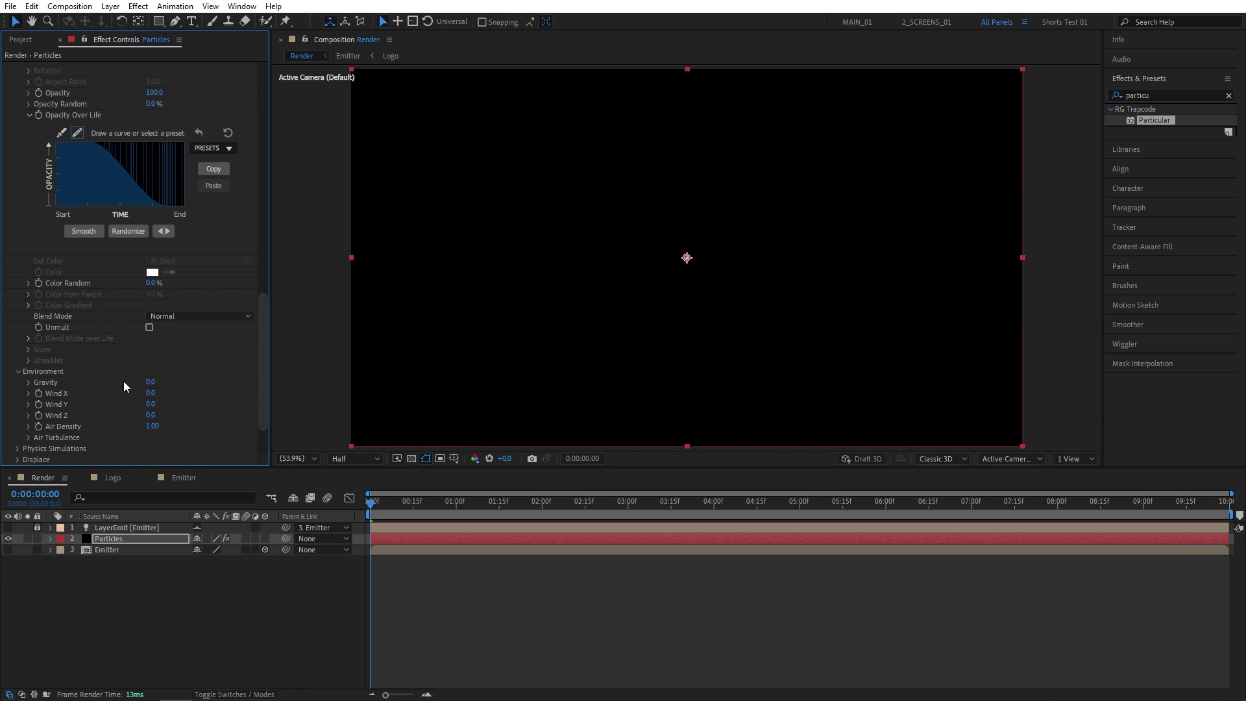
click(151, 394)
text(100)
click(150, 404)
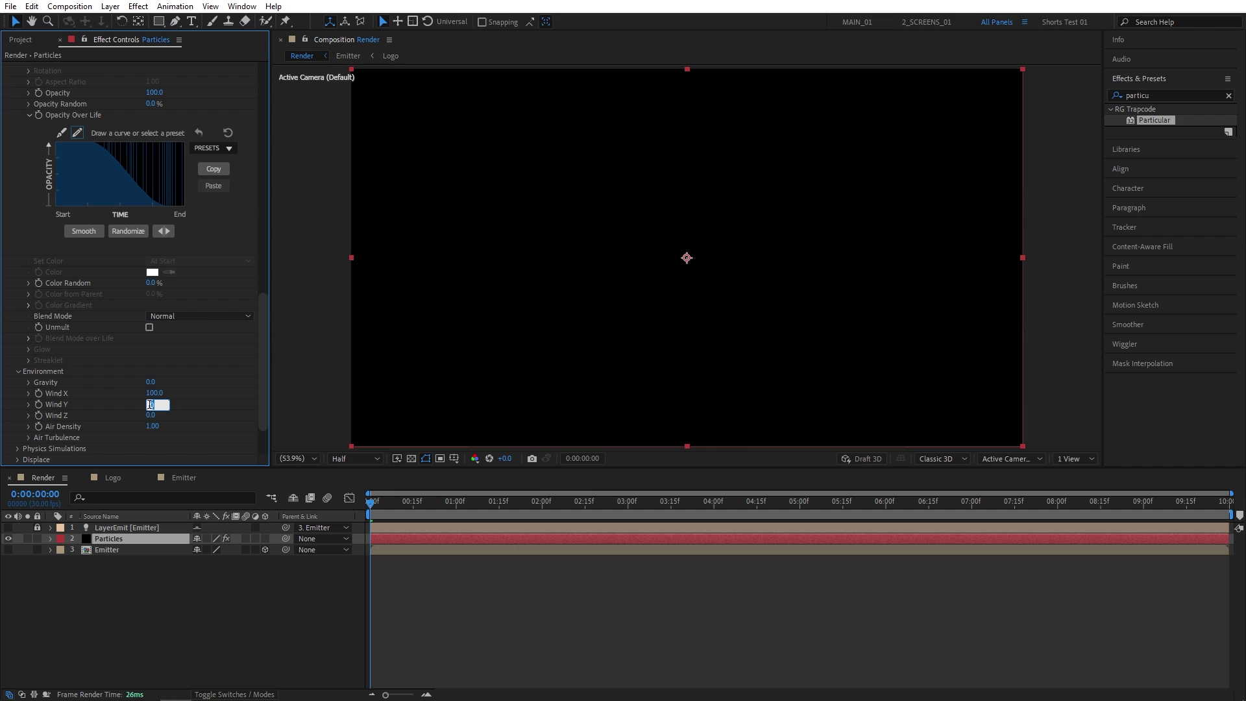
text(-50)
key(Return)
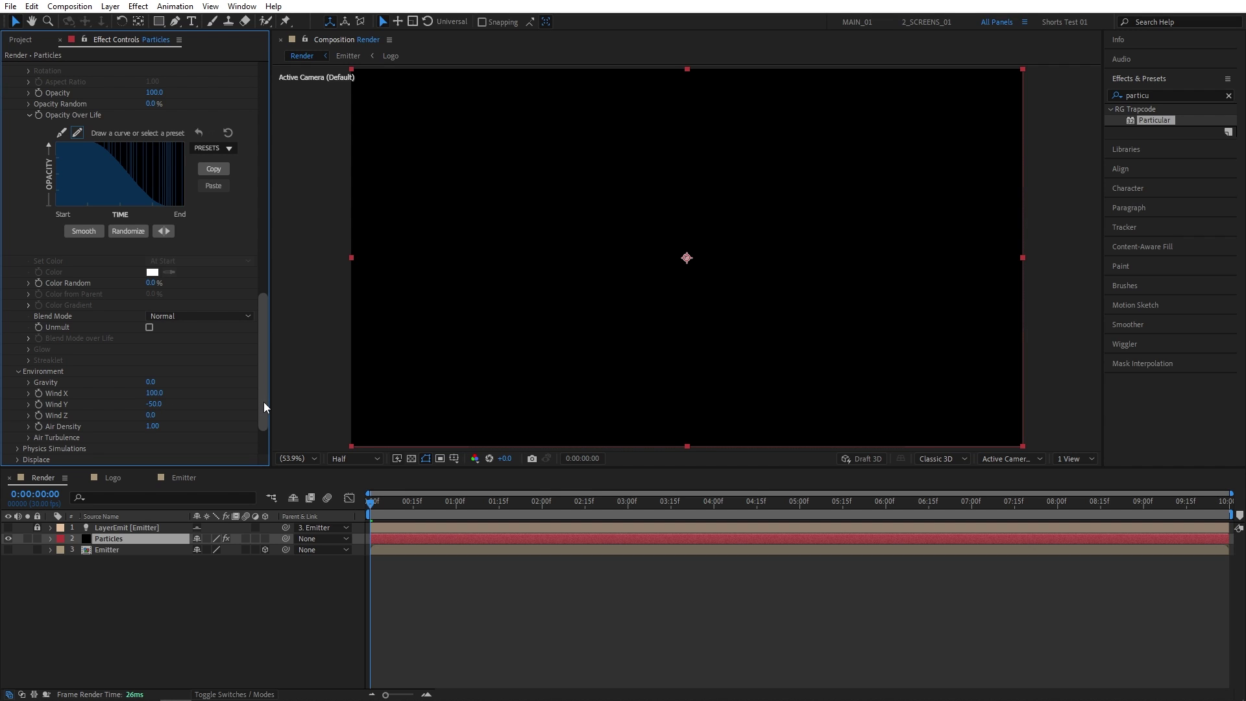
drag(263, 403, 222, 426)
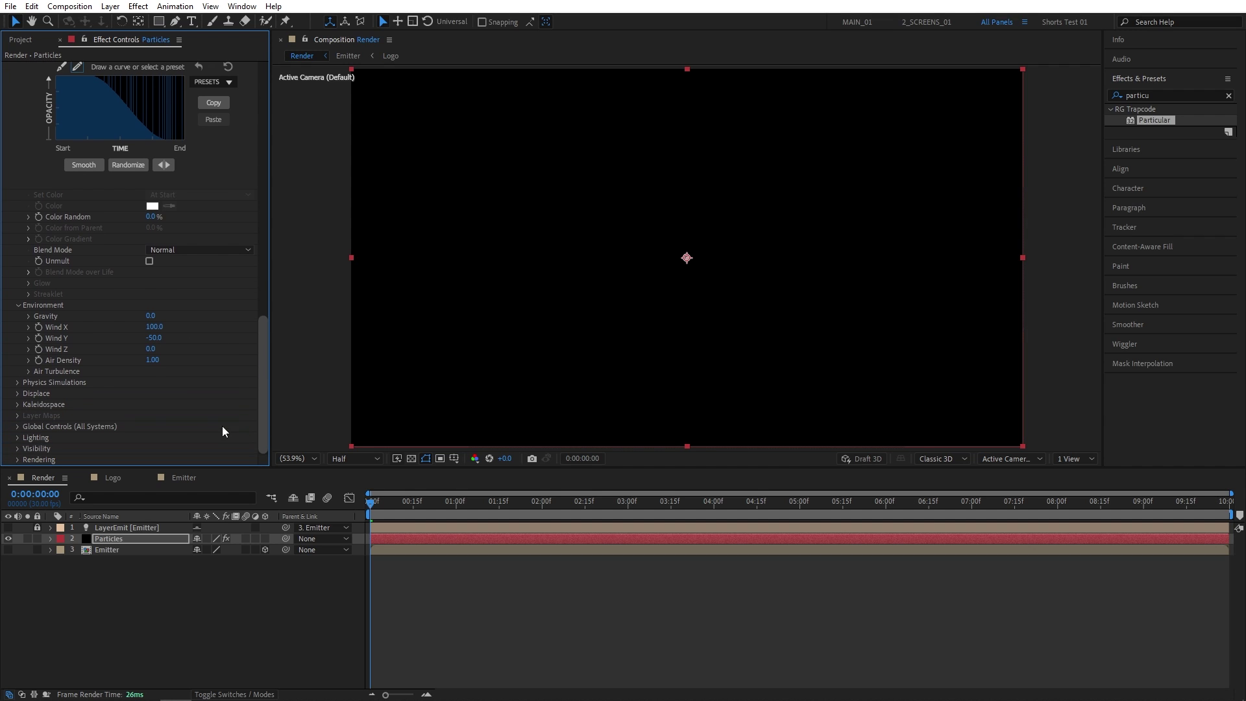
Step: Set Turbulence Field TF Displace XYZ to 200
click(17, 393)
scroll(78, 409, down, 1)
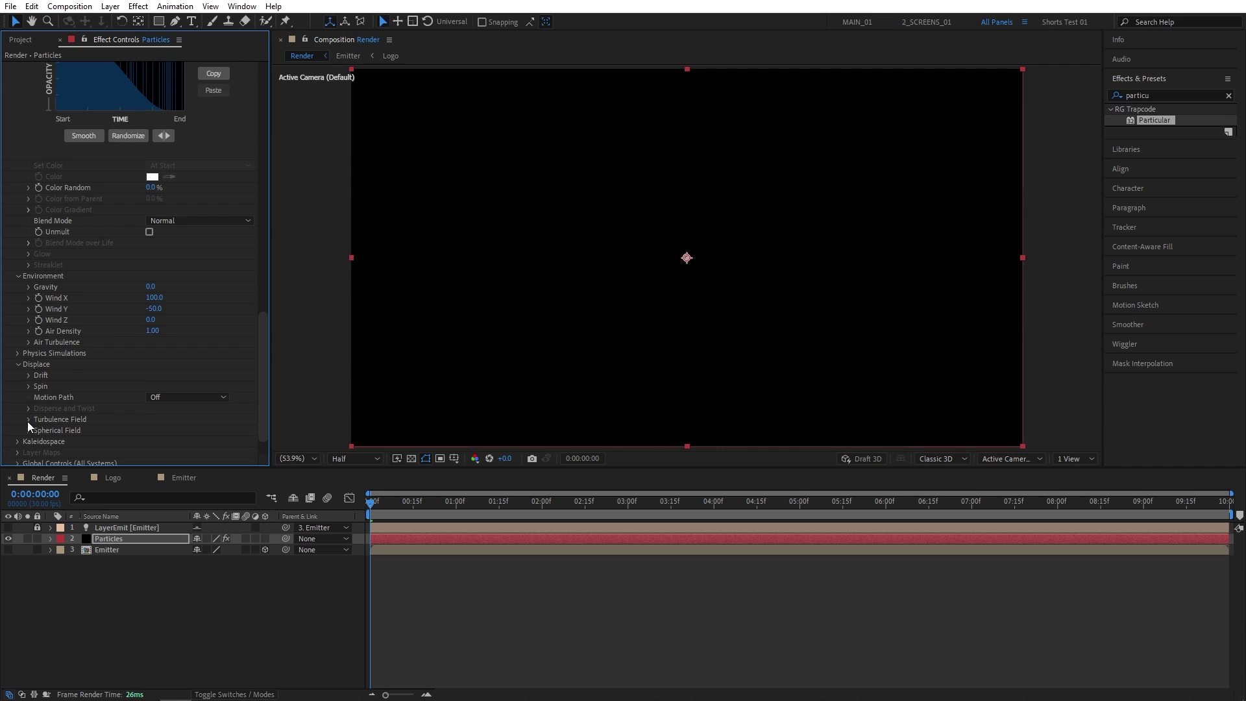
click(28, 422)
scroll(31, 423, down, 2)
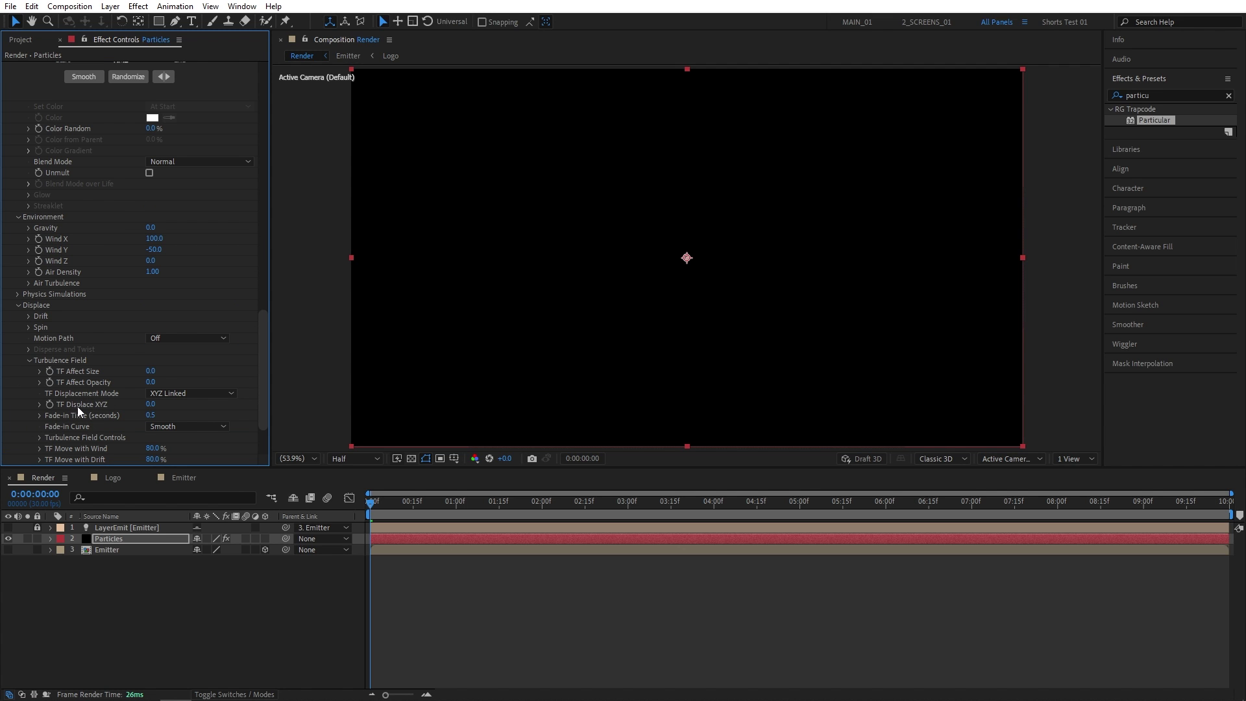
click(150, 404)
text(200)
drag(266, 357, 263, 396)
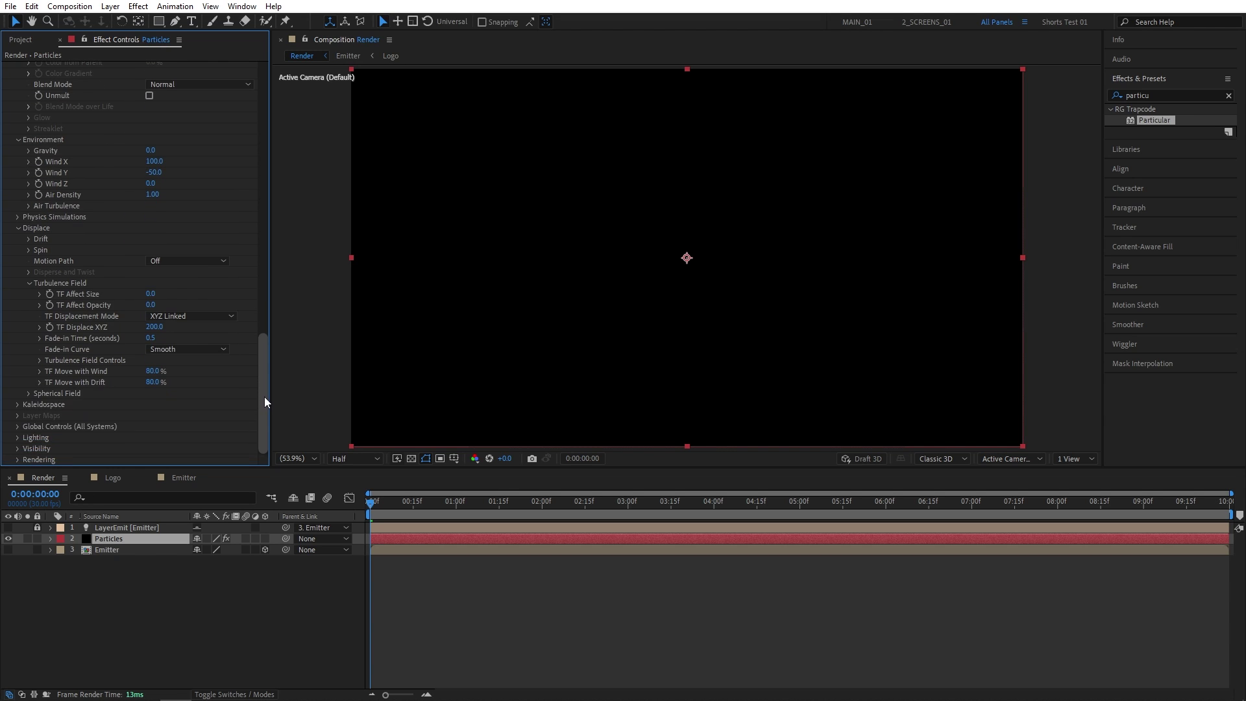
Step: Enable Shadowlets with Shadowlet Opacity 15
click(17, 438)
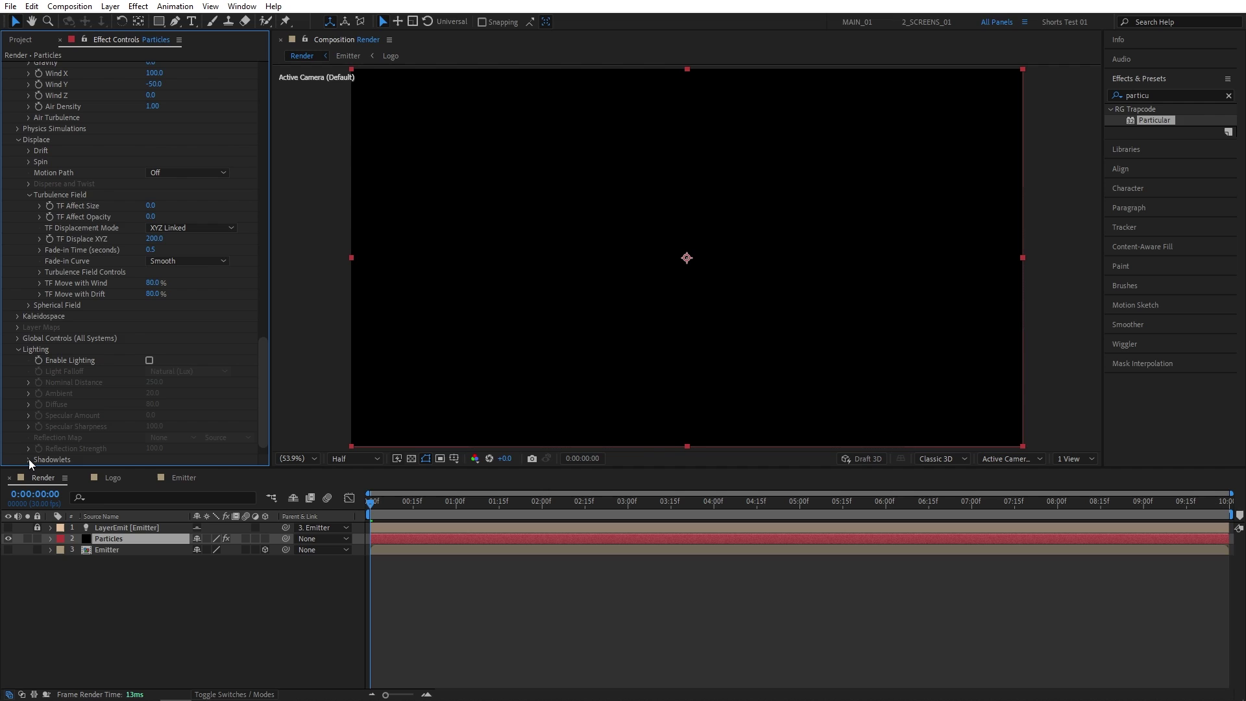
click(29, 459)
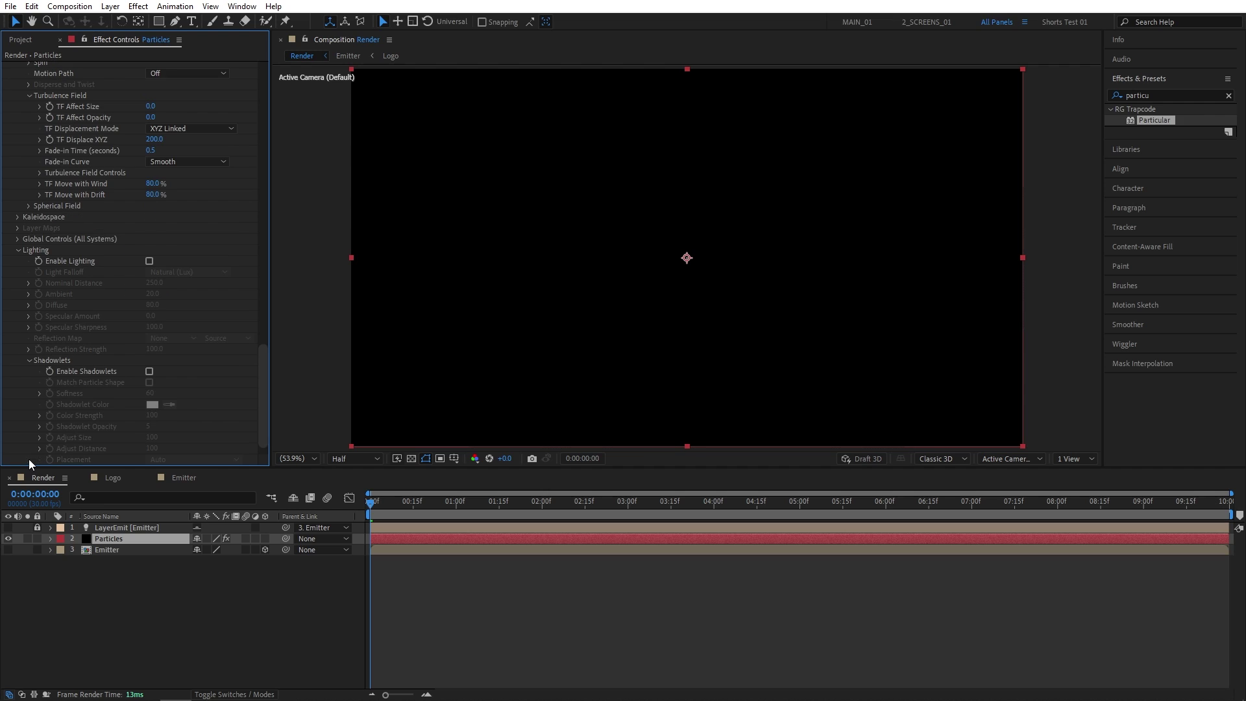
click(149, 371)
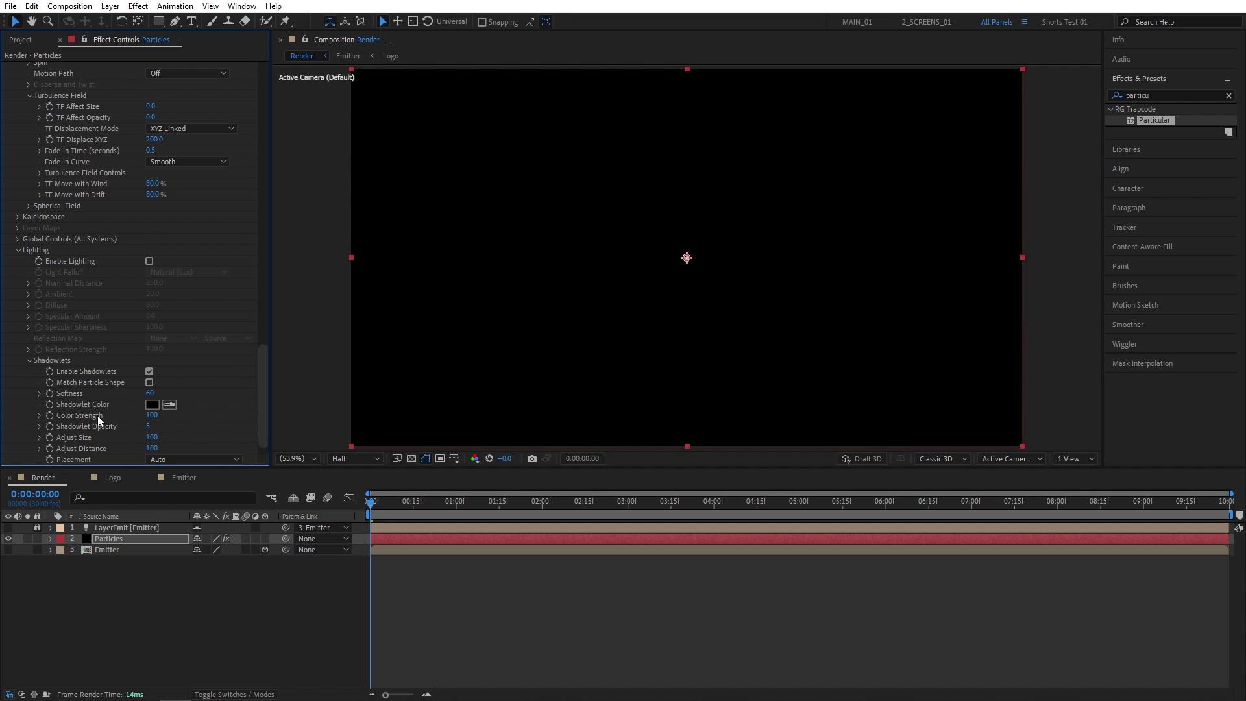
click(149, 427)
text(15)
key(Return)
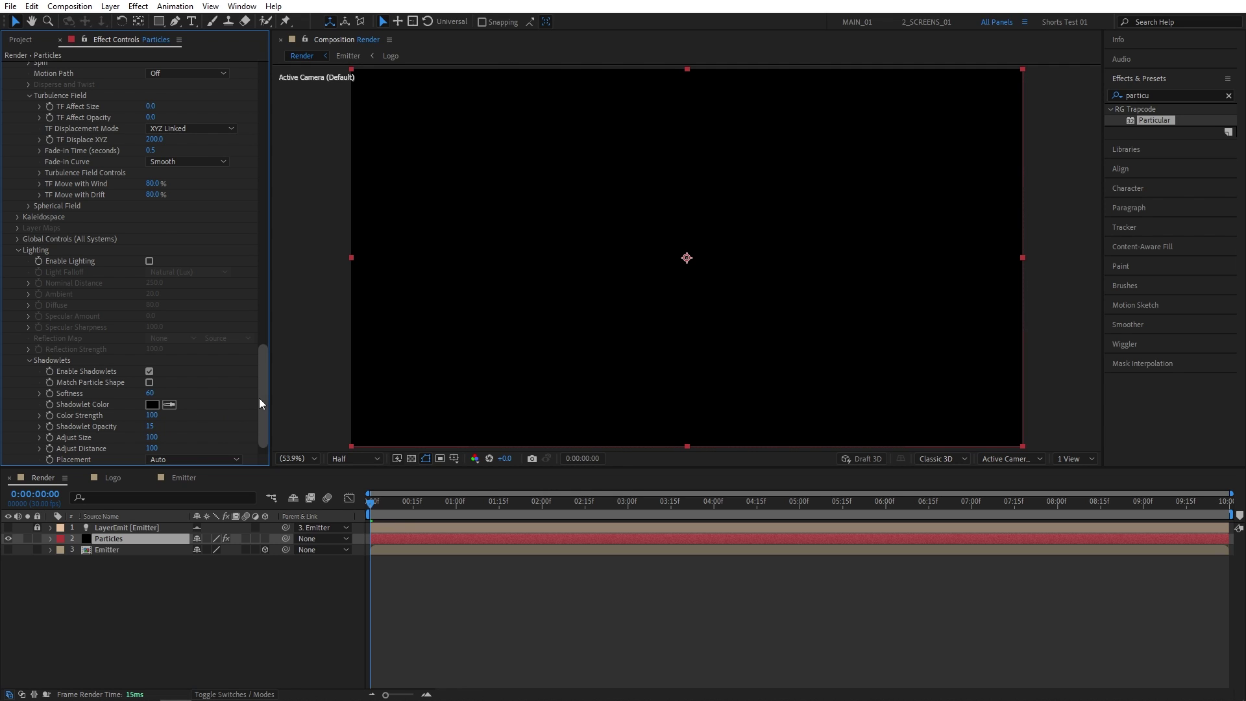
Step: Apply Sharpen to the Particles layer with amount 100
double_click(1146, 95)
text(sharpen)
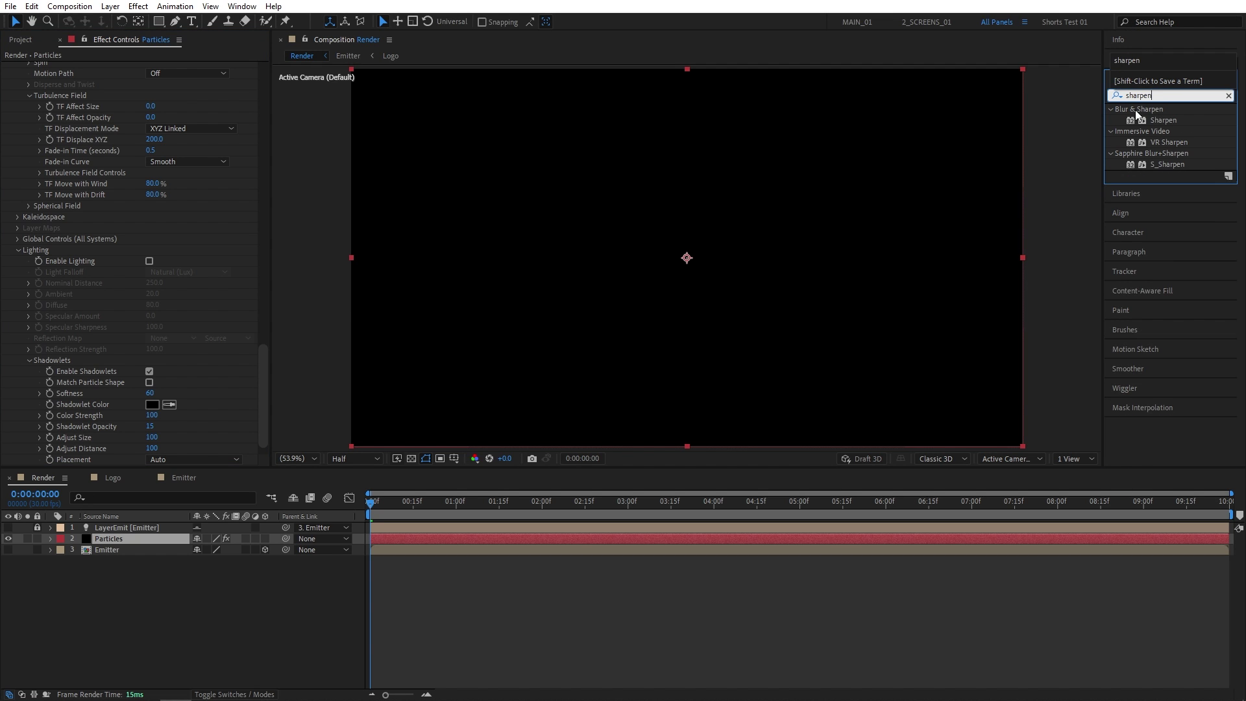
drag(1161, 120, 117, 540)
drag(371, 502, 551, 509)
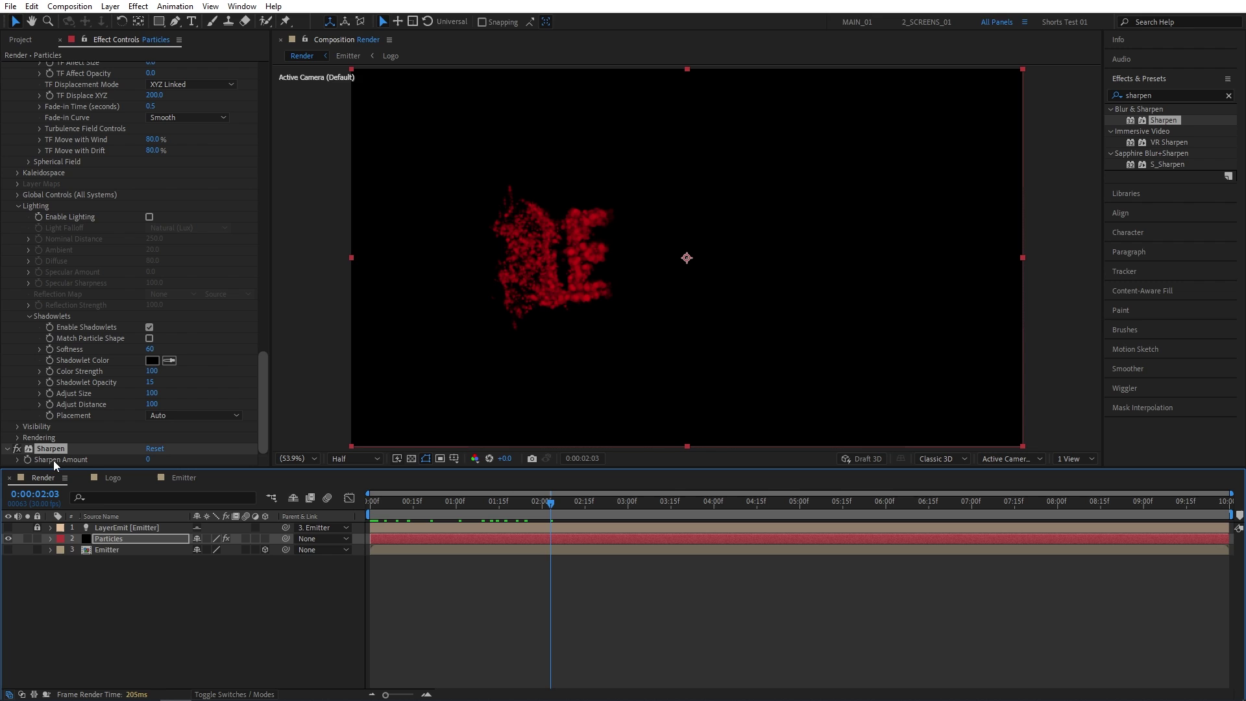
click(150, 459)
text(100)
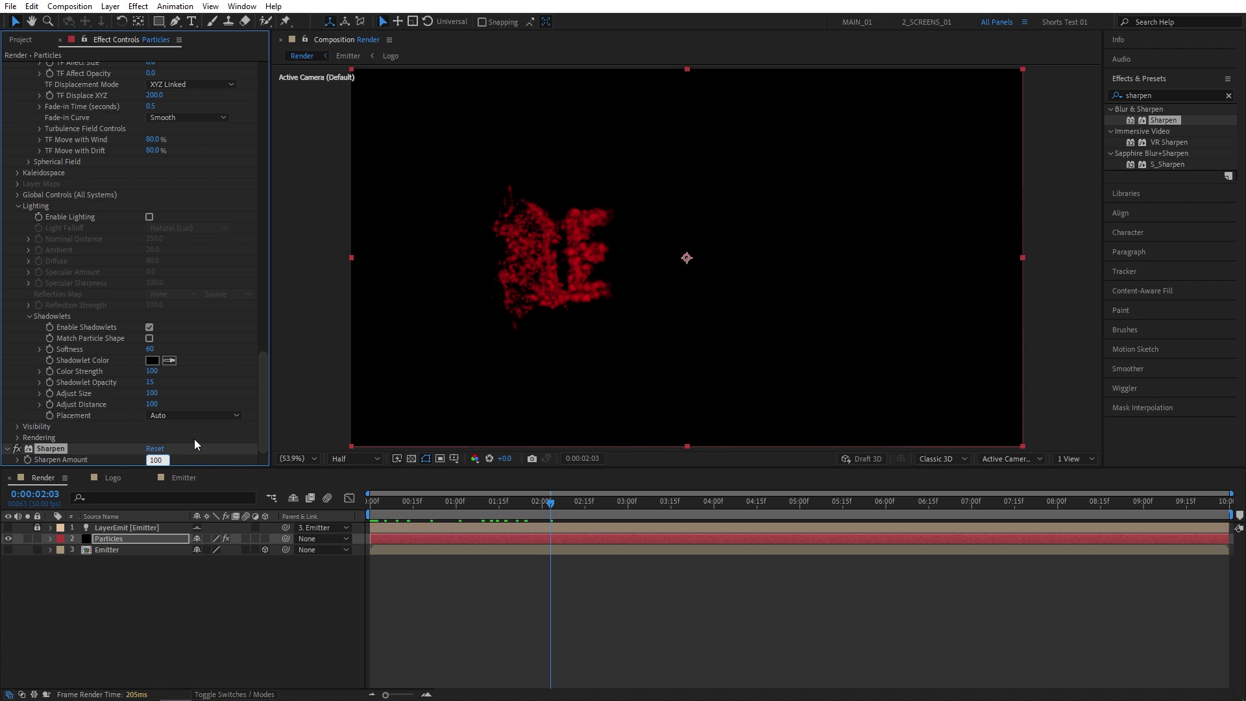
key(Return)
Step: Add Glow to Particles with radius 20 and intensity 2, then add Glow to Emitter
click(1143, 95)
text(glow)
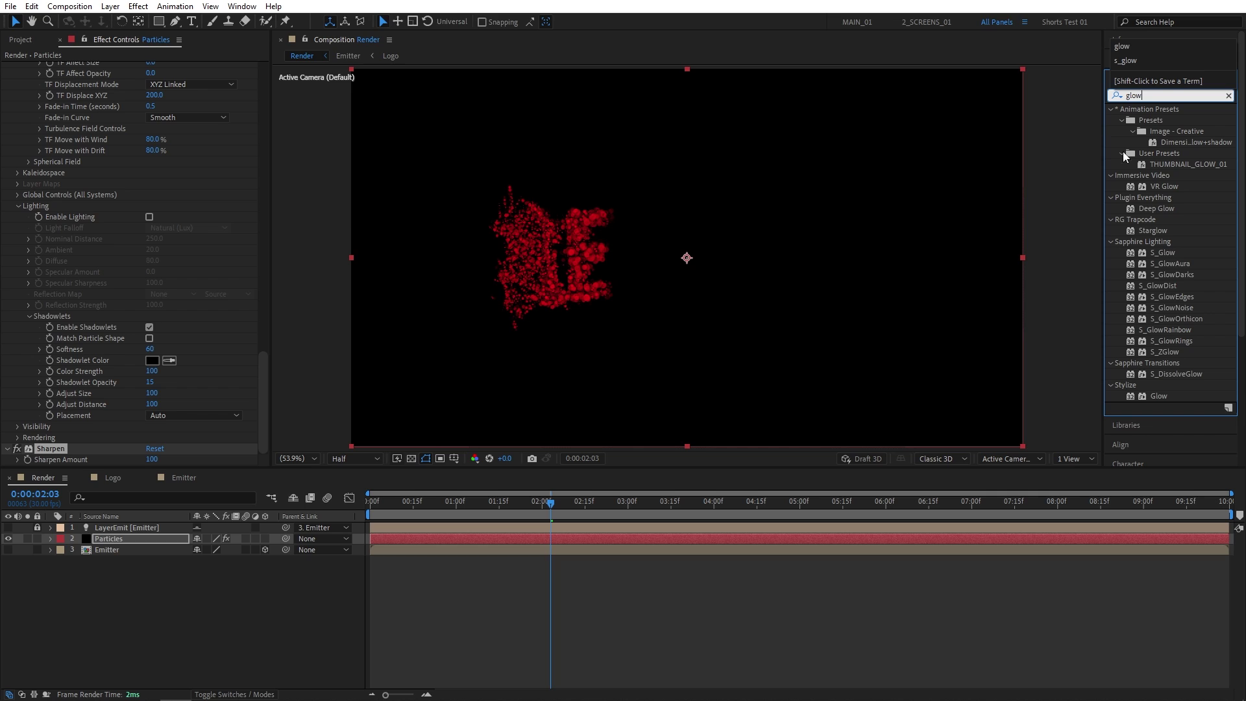
drag(1159, 396, 108, 541)
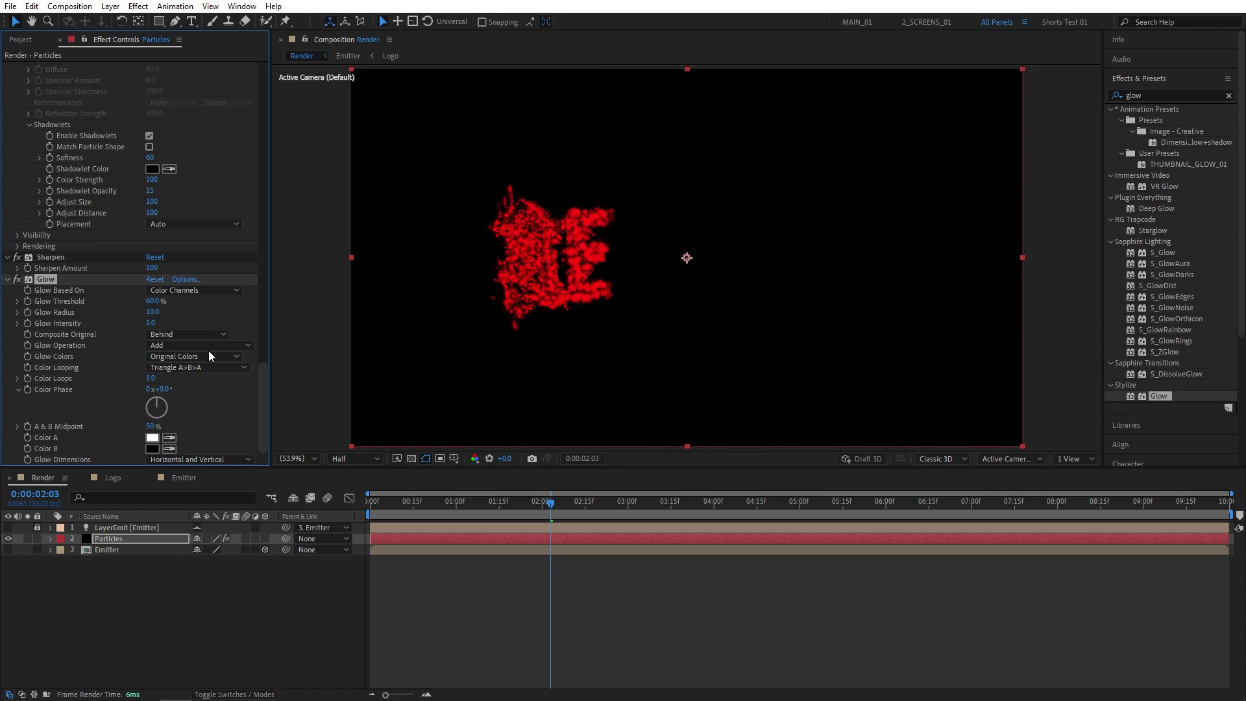
click(154, 317)
text(20)
click(152, 323)
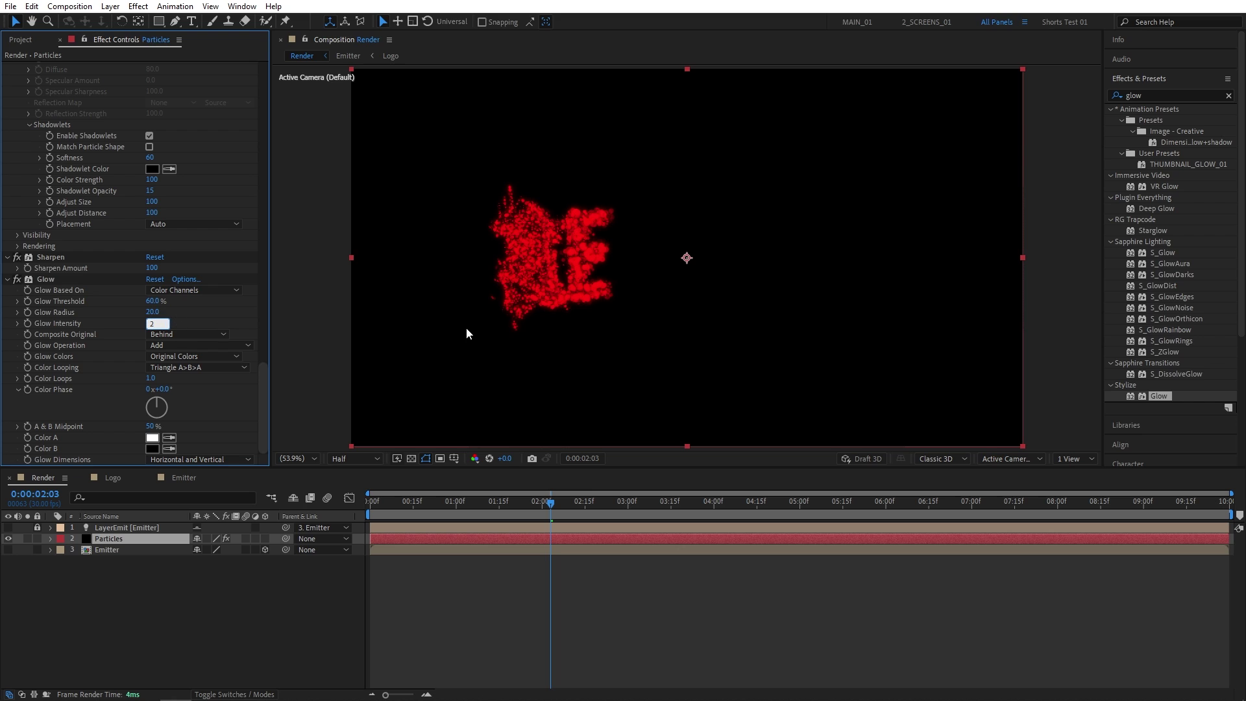
text(2)
key(Return)
drag(1159, 394, 116, 551)
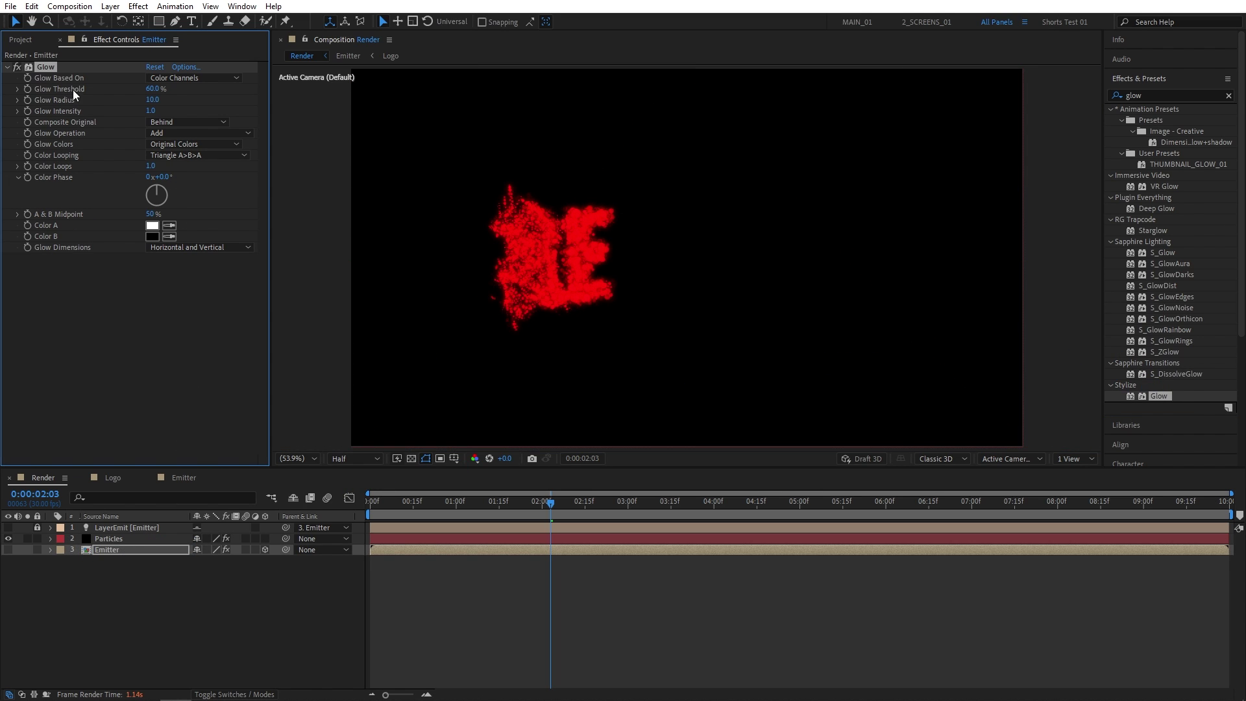
click(155, 89)
Step: Set the Emitter Glow threshold to 100% and duplicate Particles as a layer named Dust
text(100)
key(Return)
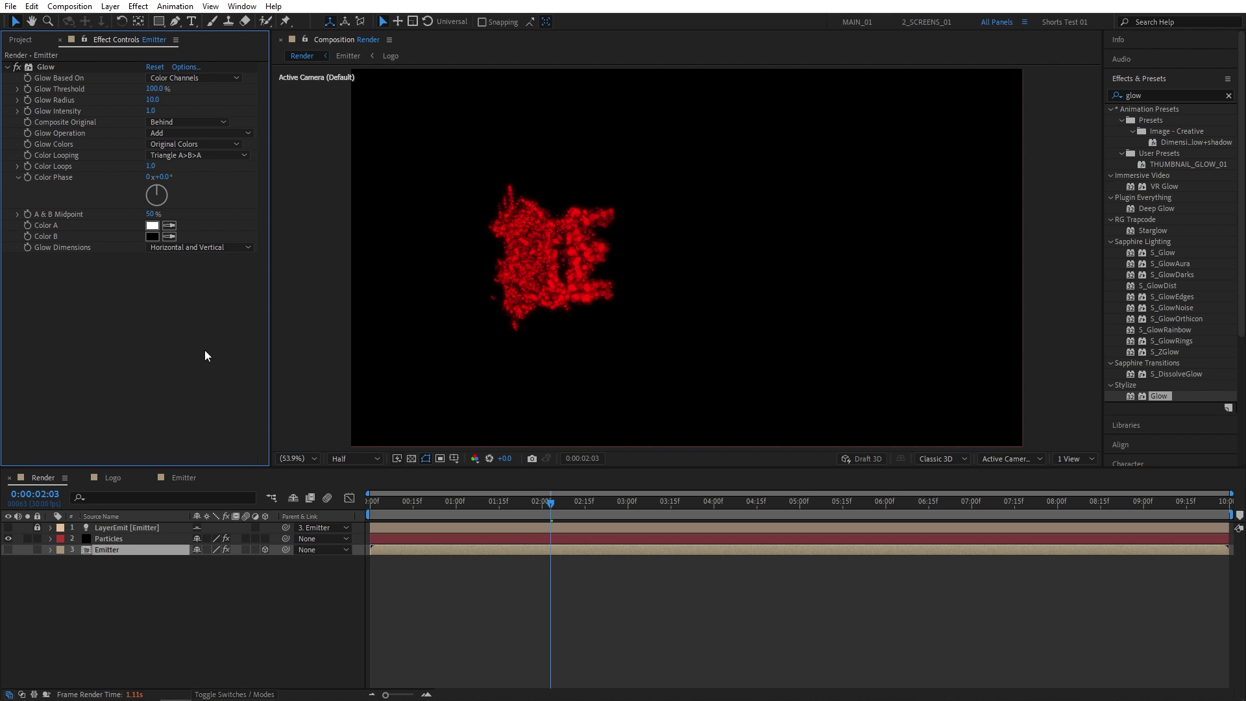
click(107, 539)
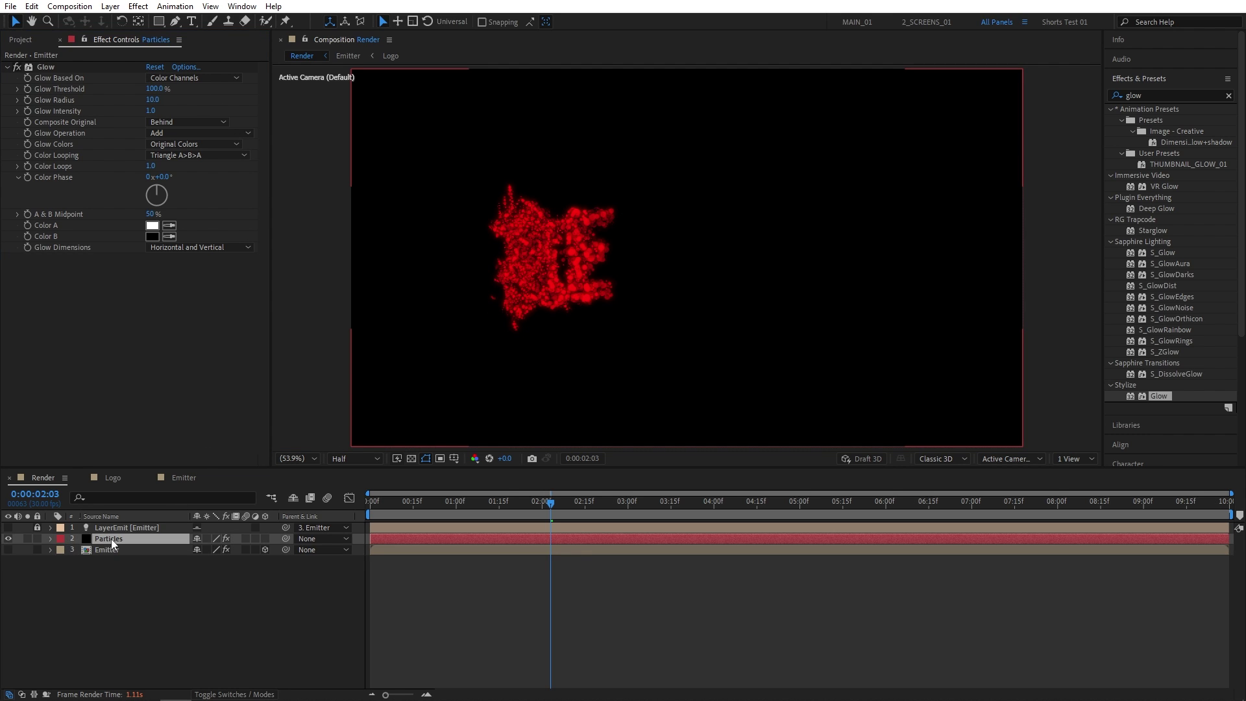
click(32, 8)
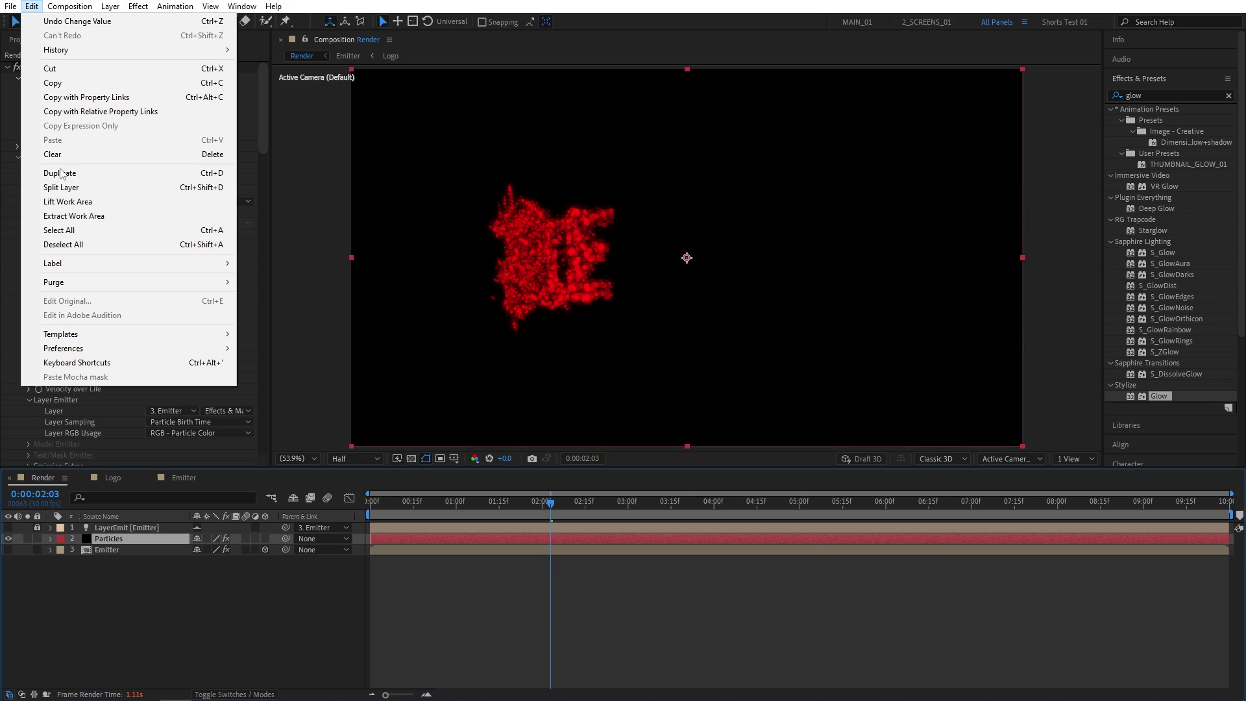
click(166, 172)
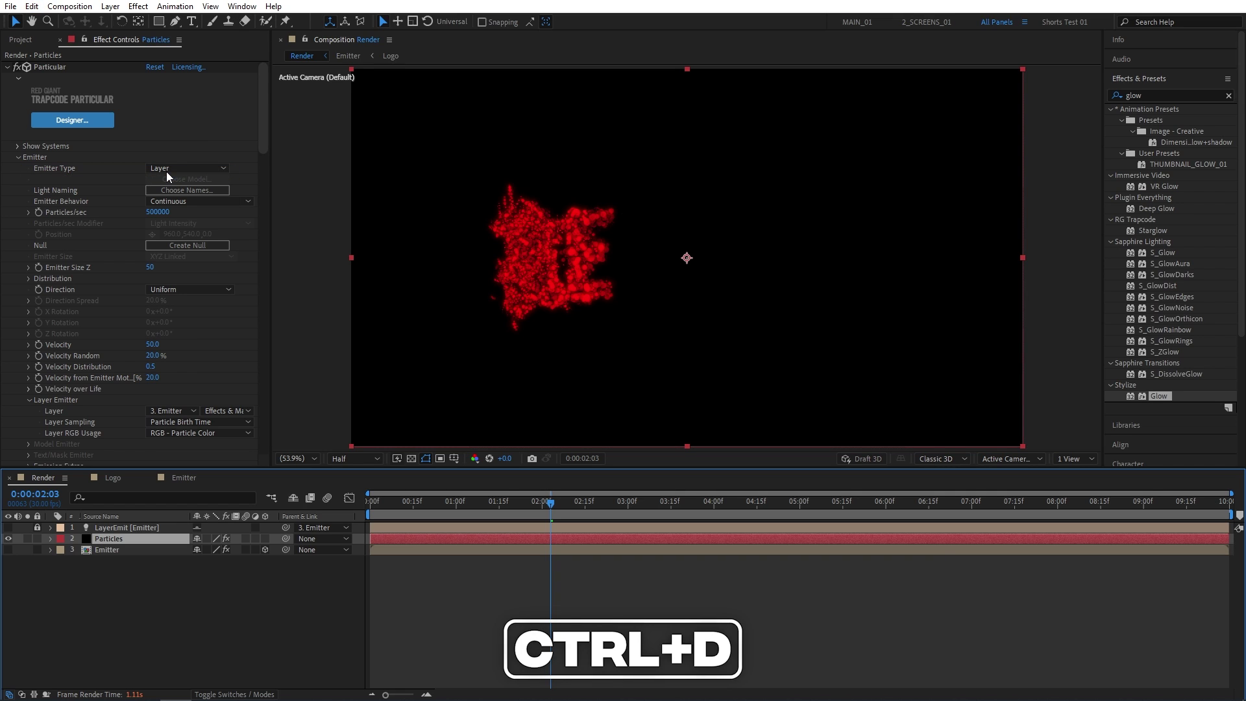
text(Dust)
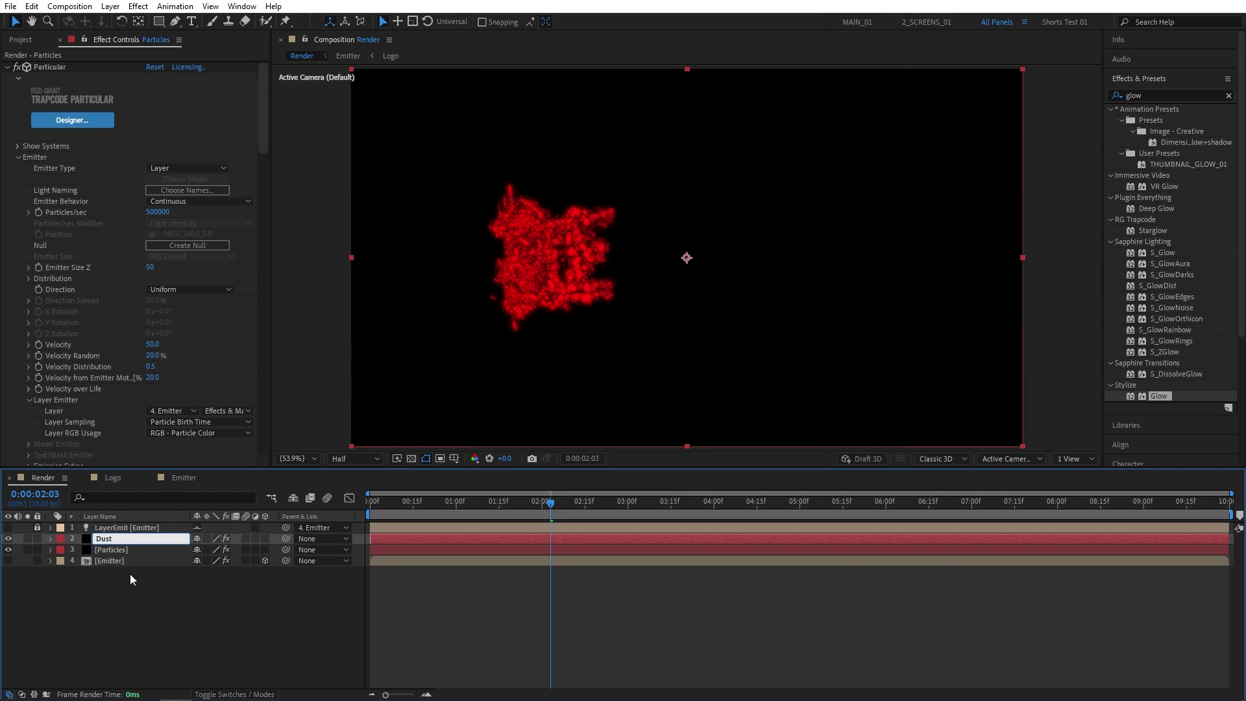
key(Return)
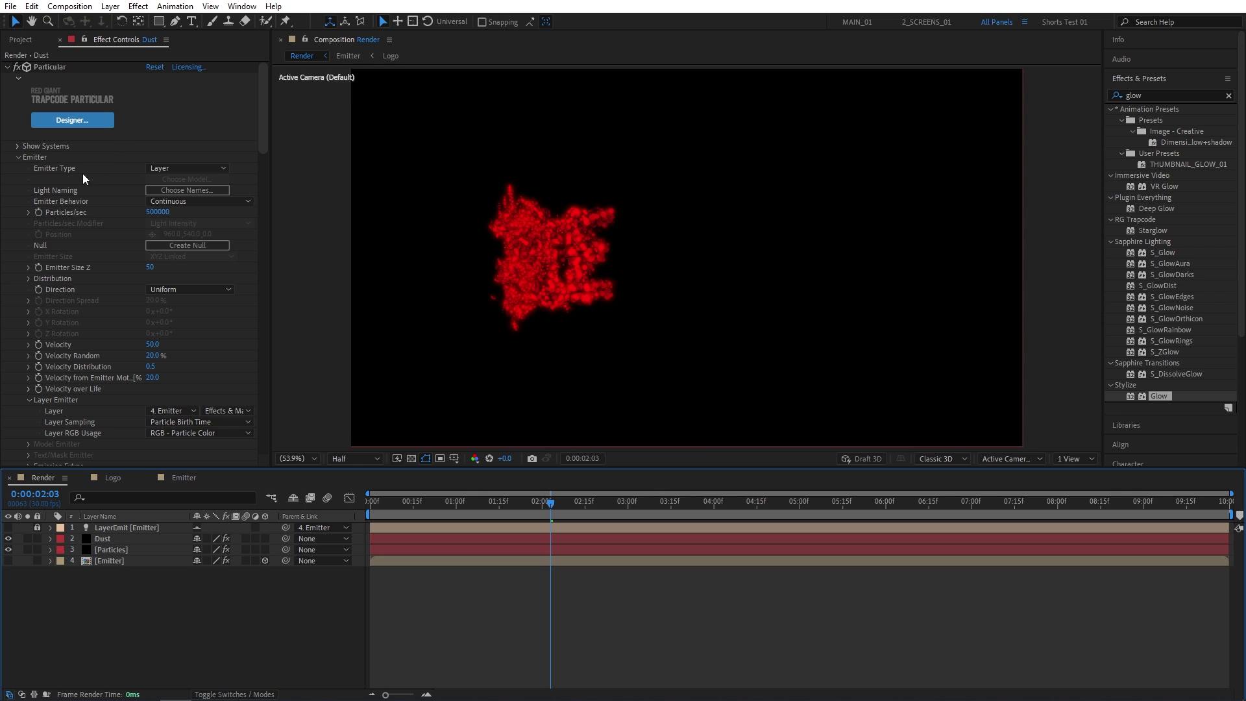
Step: Give Dust 10000 particles/sec, Velocity 200 and TF Displace XYZ 800
click(158, 213)
text(10000)
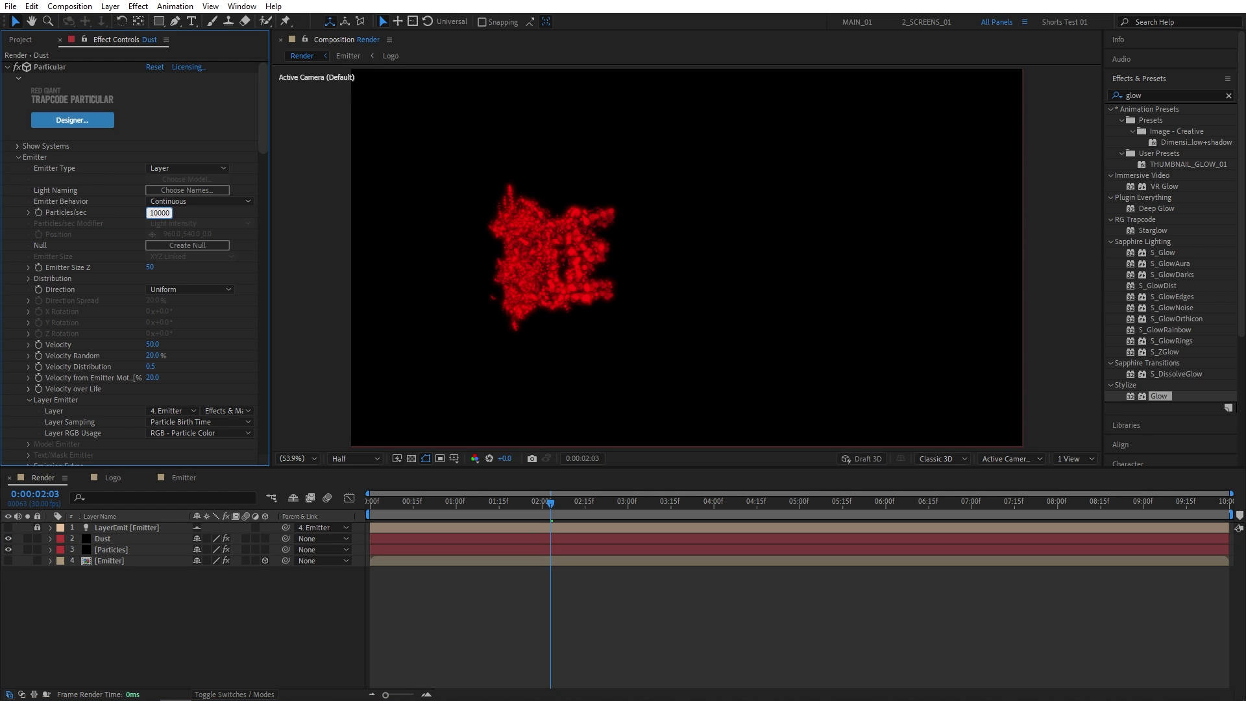
key(Return)
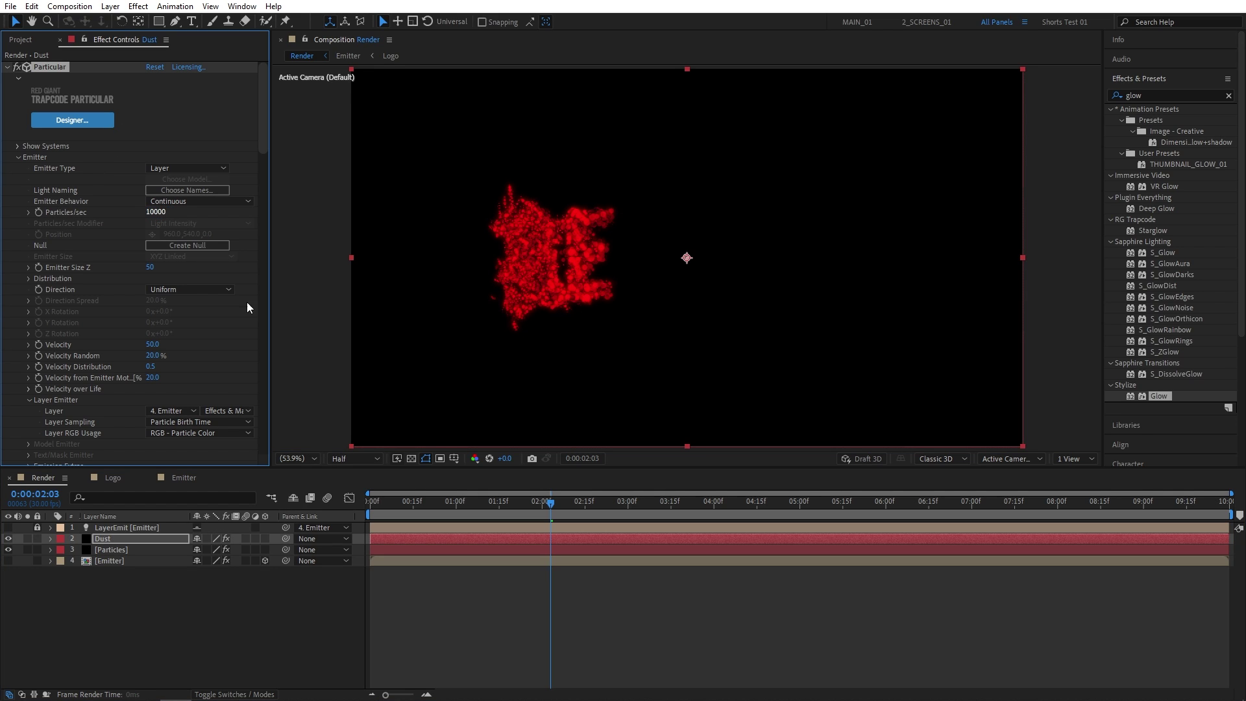
click(151, 345)
text(200)
key(Return)
drag(264, 149, 256, 359)
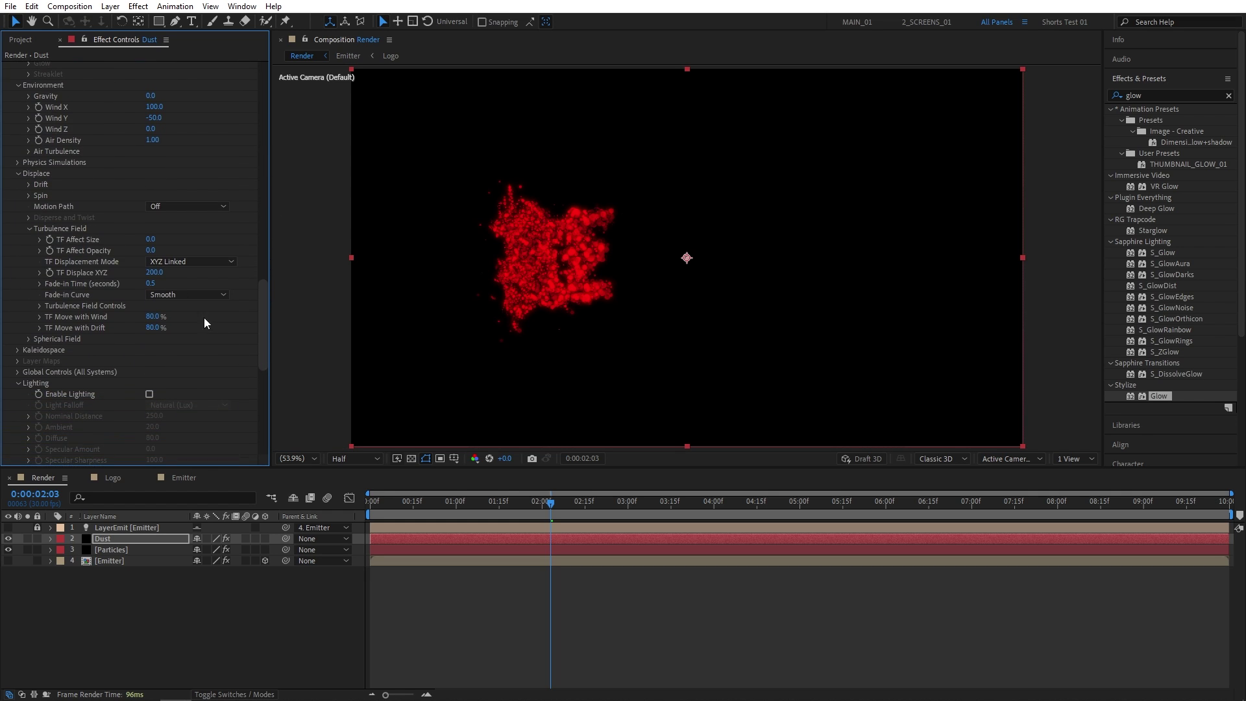
click(155, 272)
text(800)
key(Return)
drag(492, 503, 625, 504)
Step: Add the Logo comp to the Render timeline
click(24, 41)
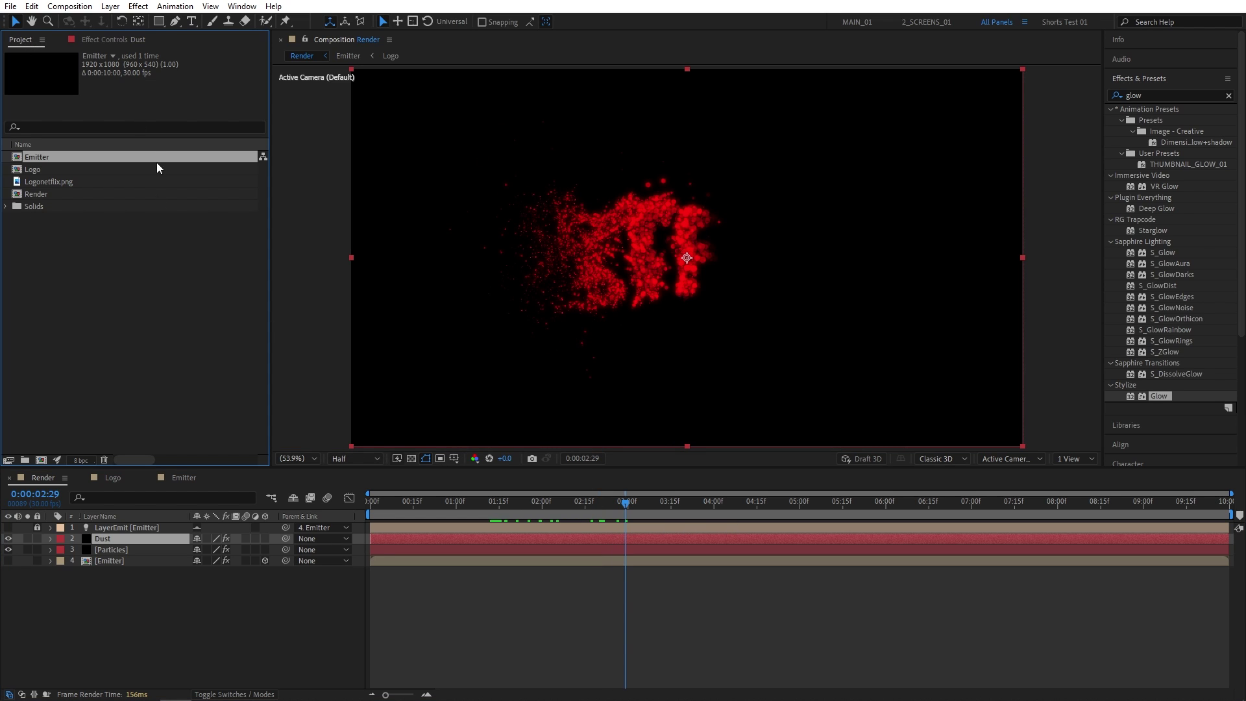
drag(34, 170, 65, 591)
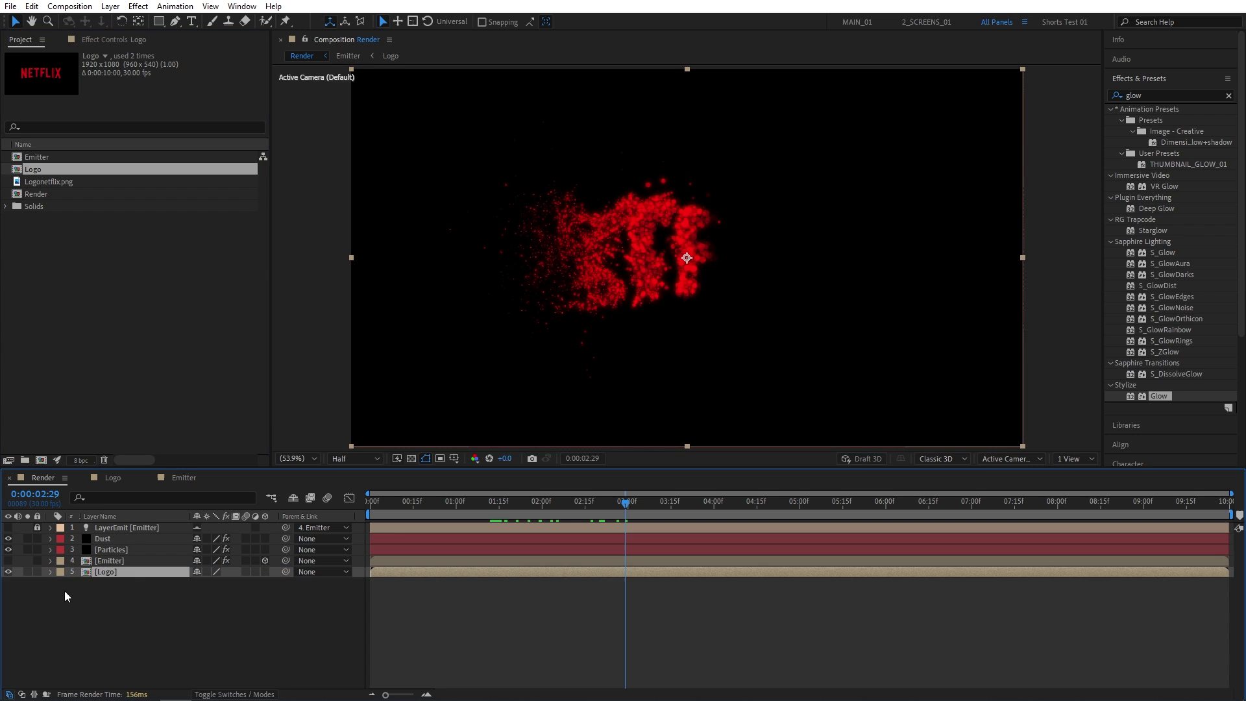
click(366, 500)
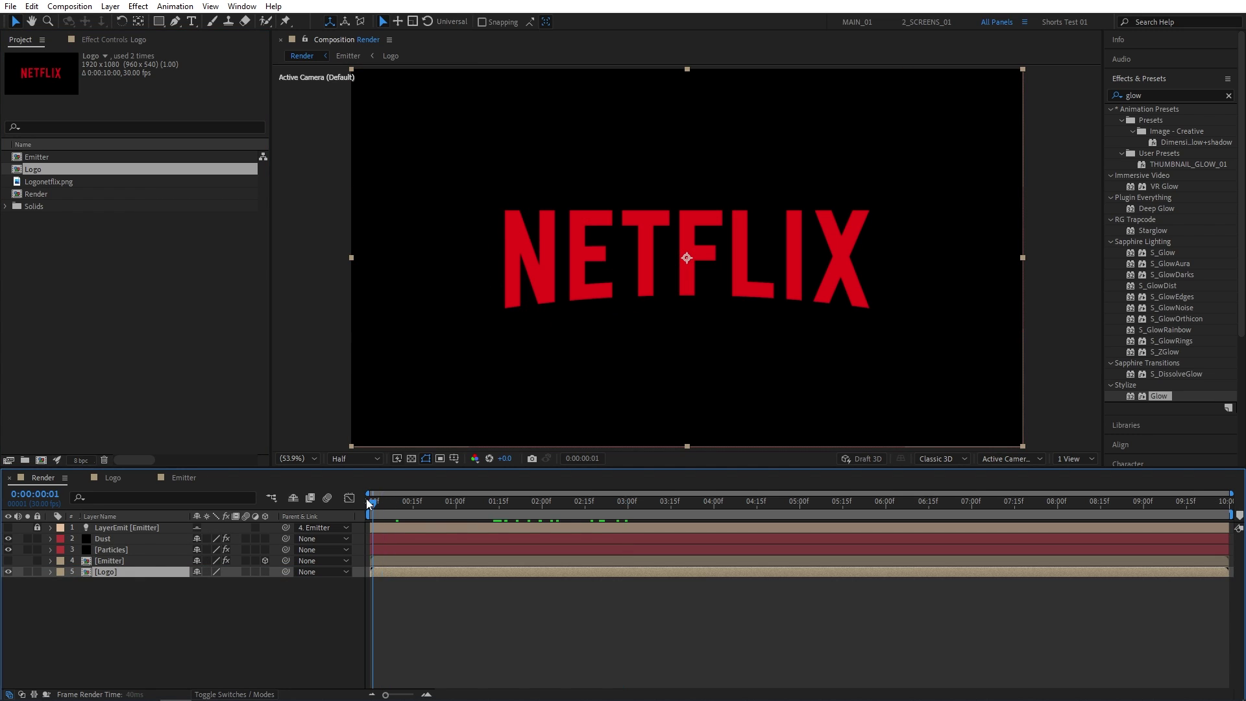
Step: Apply Linear Wipe to the Logo layer with Wipe Angle 270° and Feather 70
click(1133, 95)
text(linear wipe)
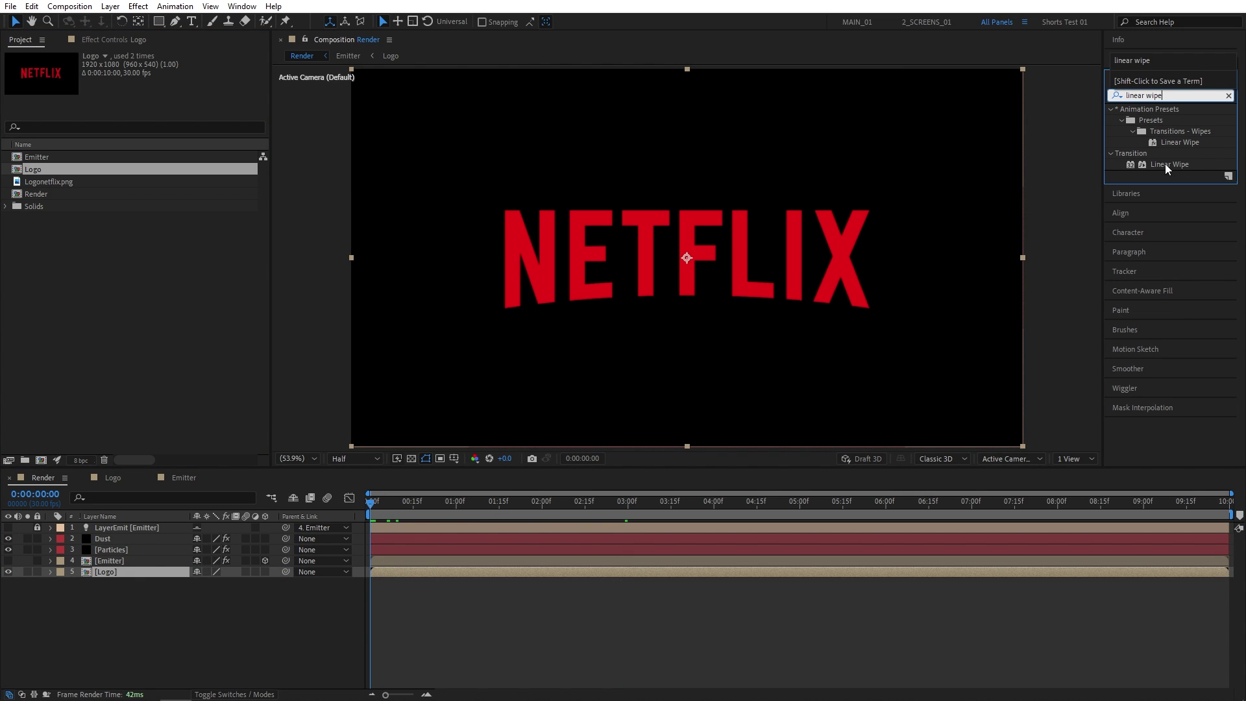
drag(1169, 164, 117, 571)
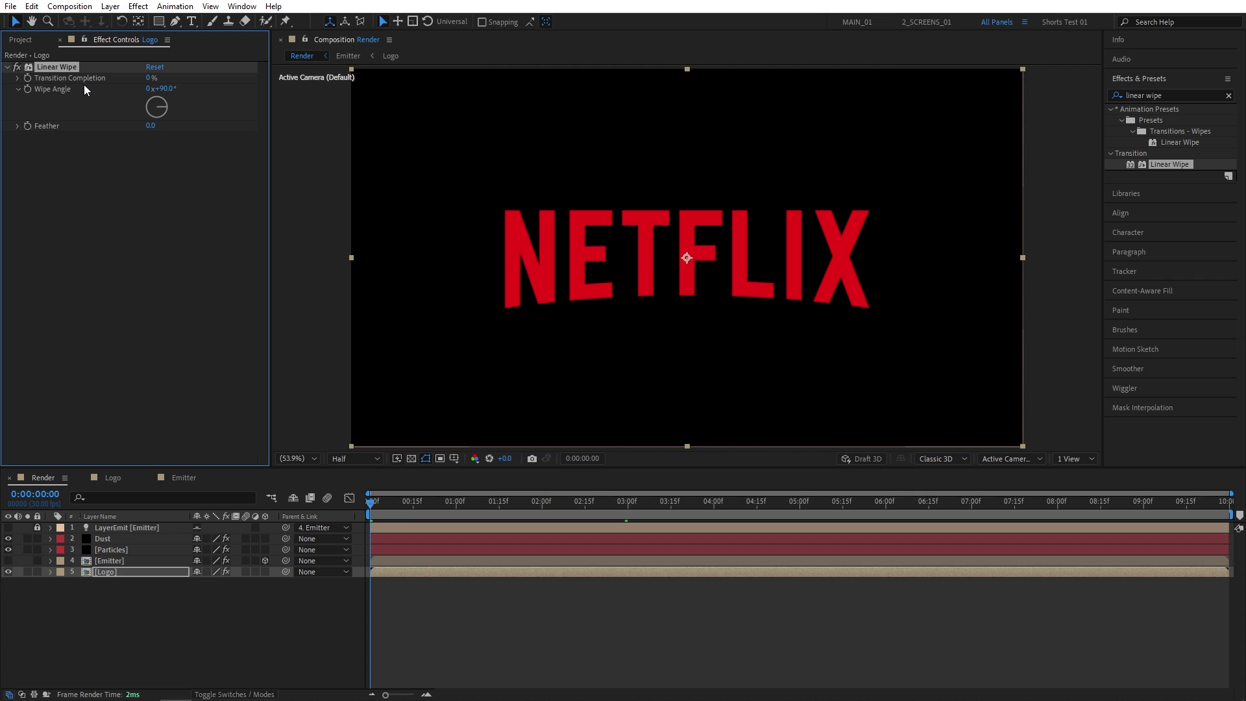
click(162, 88)
text(270)
key(Return)
click(150, 125)
text(70)
key(Return)
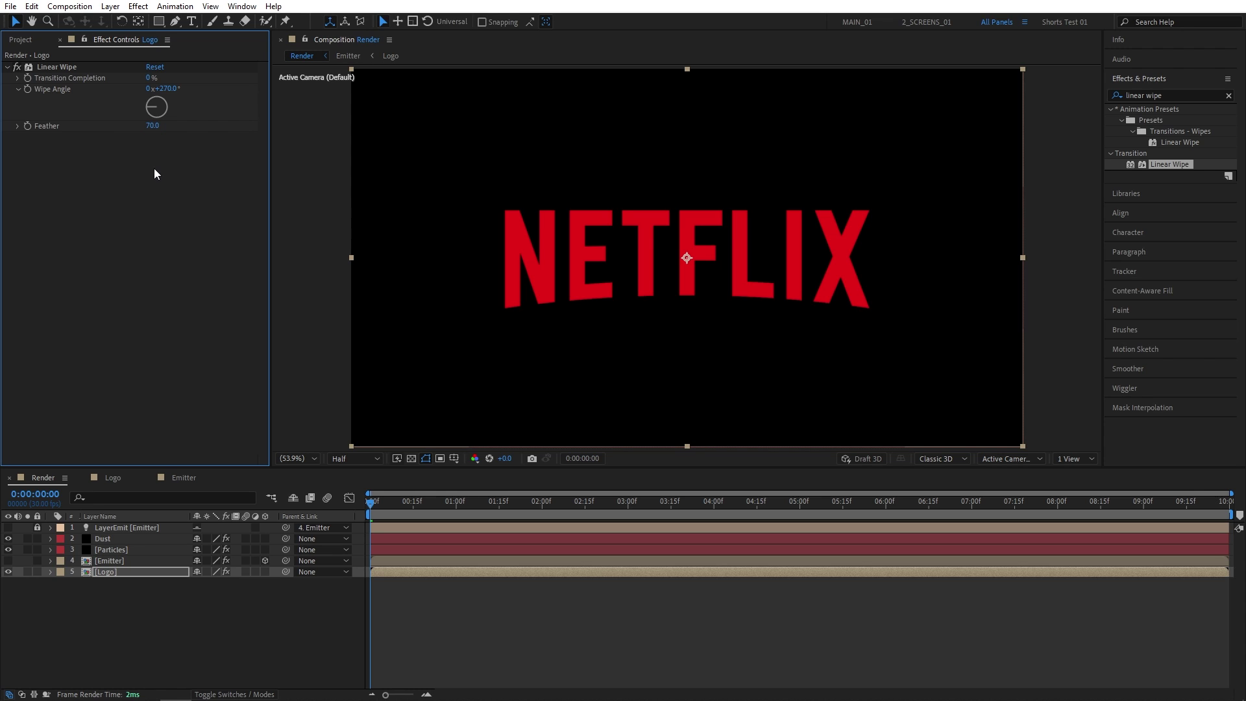
Step: Keyframe Transition Completion from 100% at 0s to 0% at 6s, then scrub to check
drag(148, 78, 272, 76)
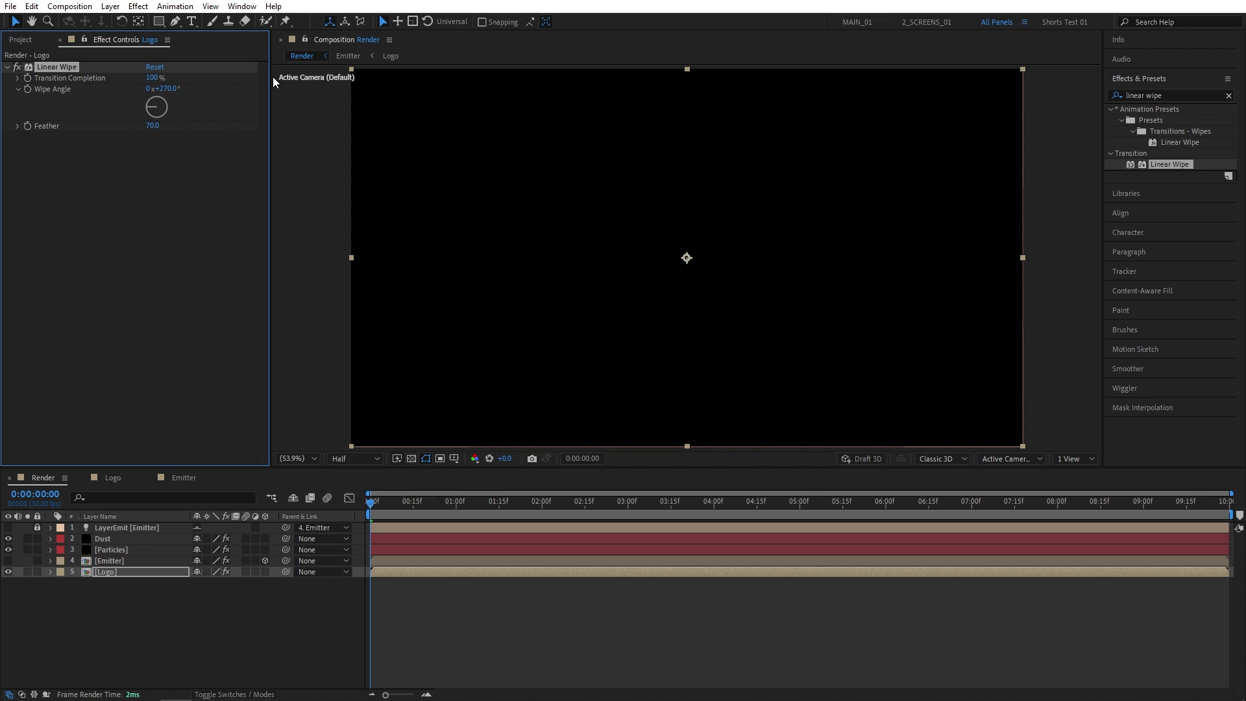
click(28, 80)
drag(379, 504, 886, 513)
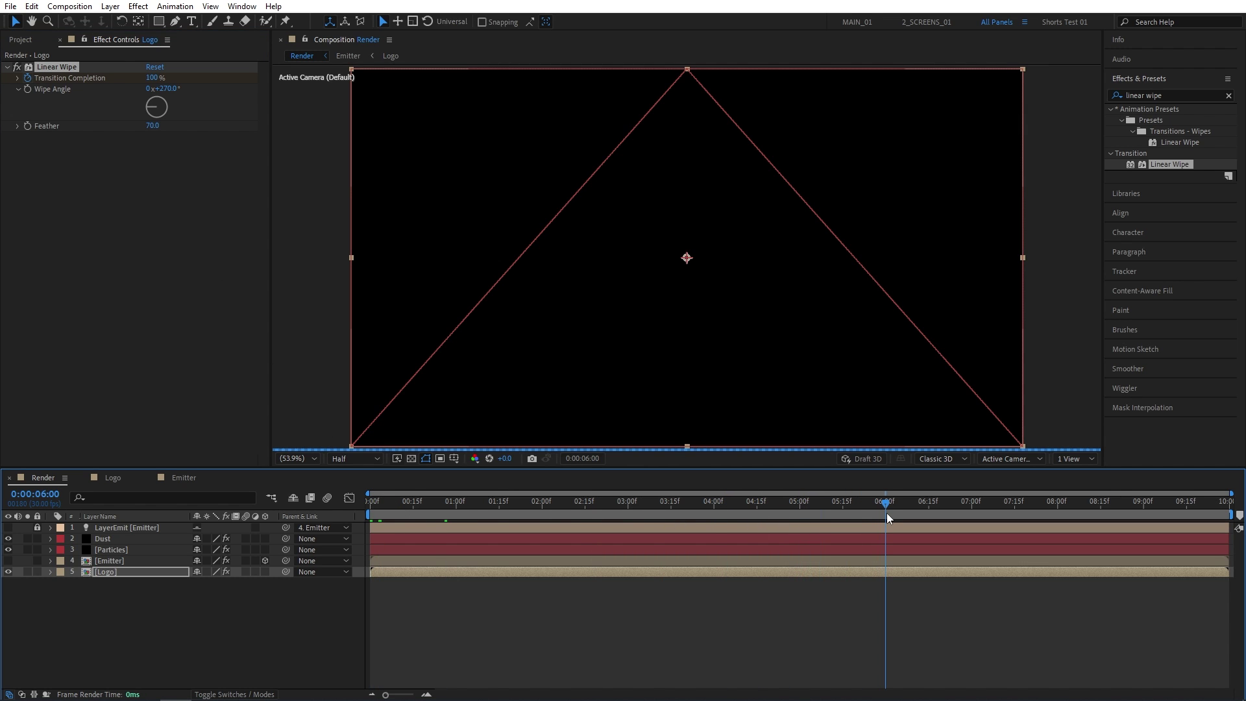
click(154, 78)
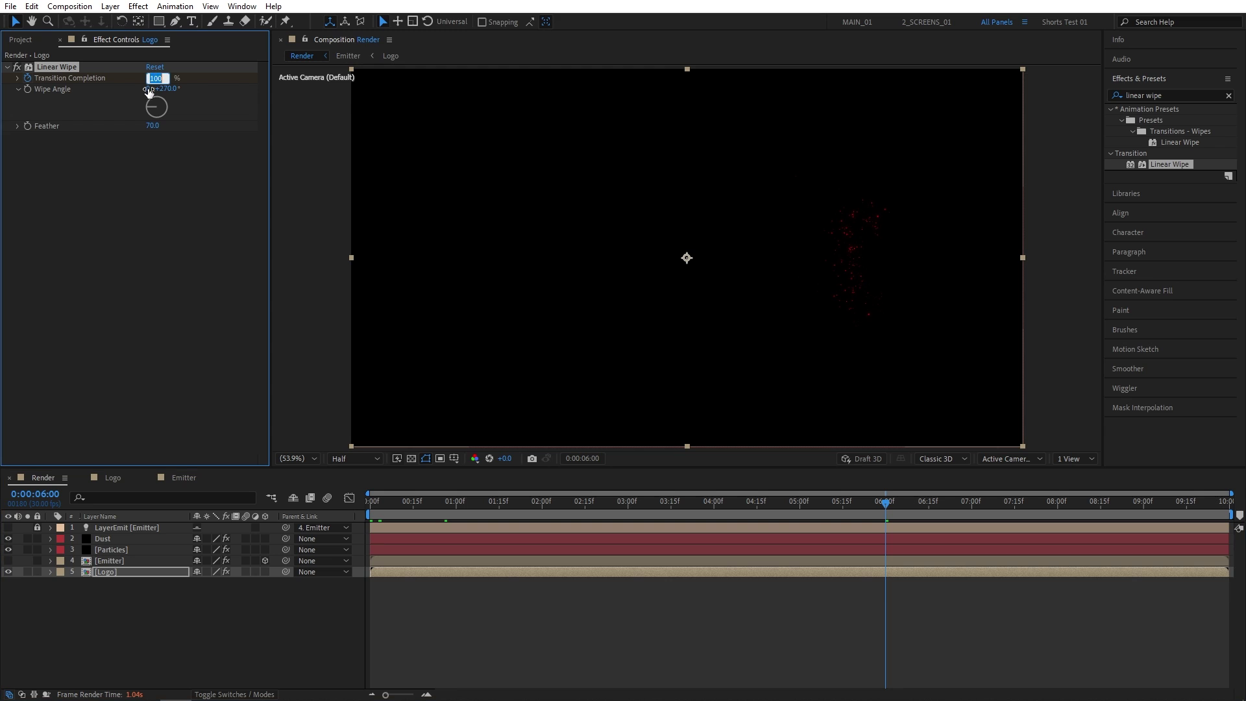
text(0)
key(Return)
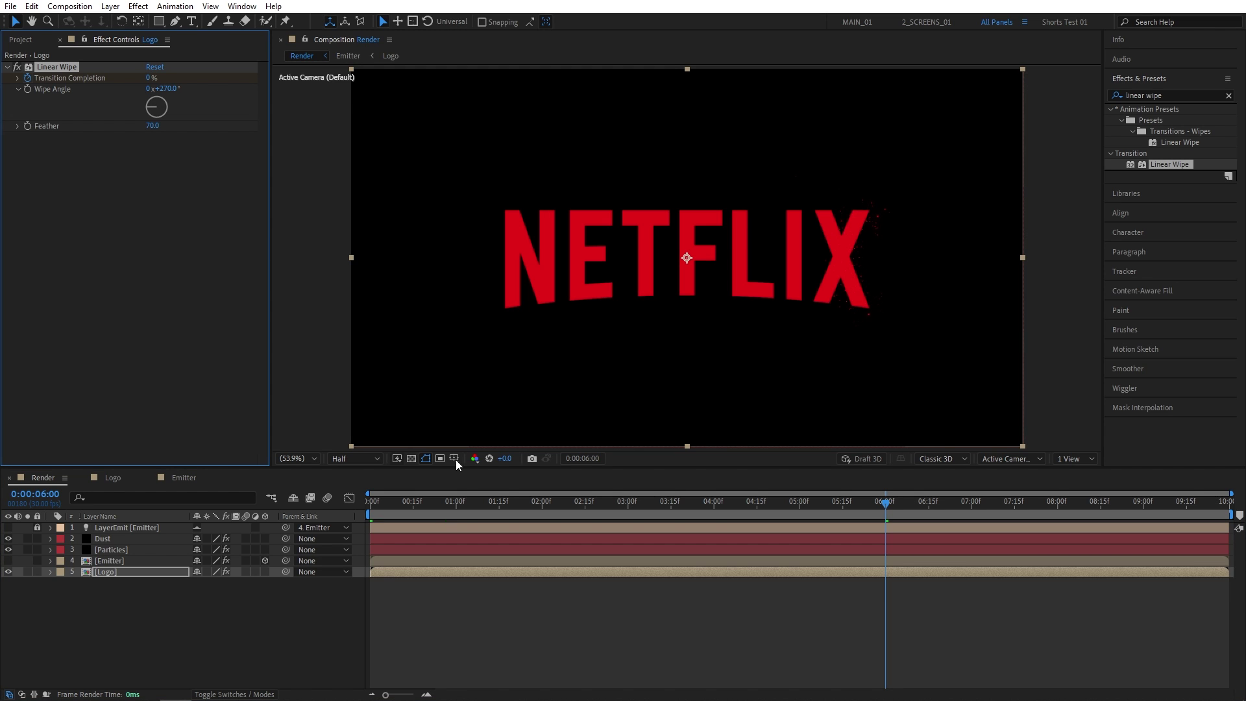
drag(458, 504, 723, 533)
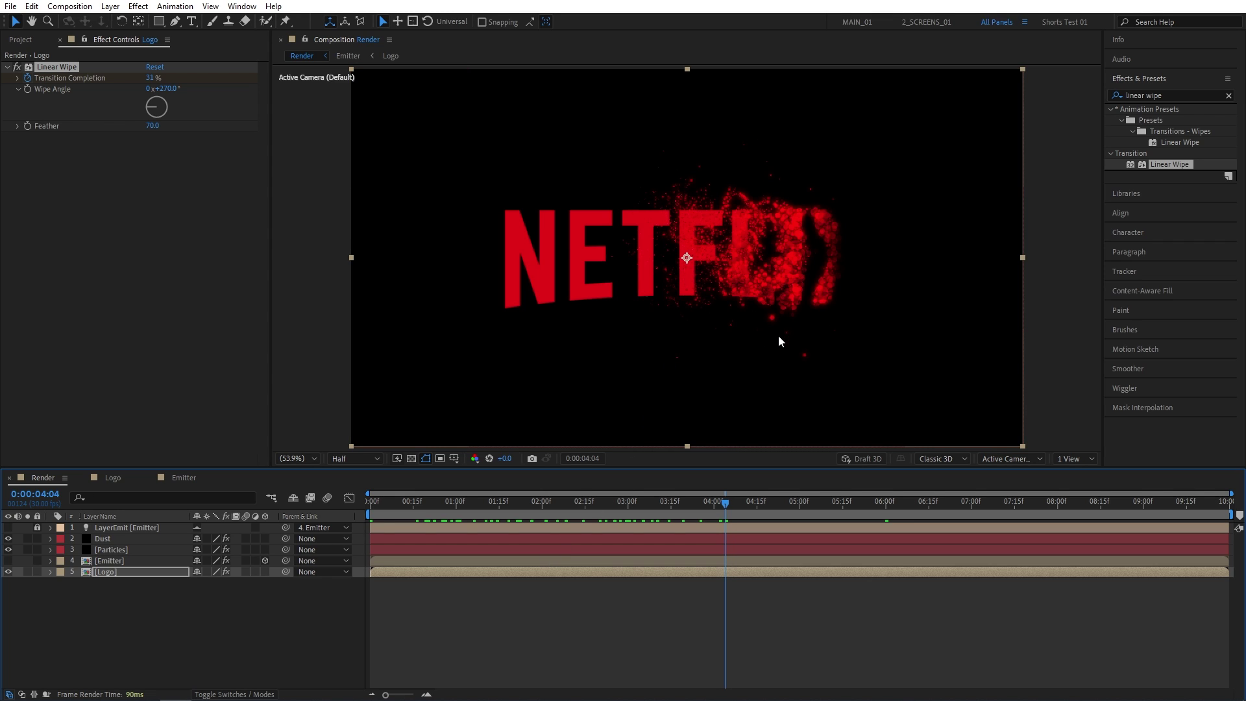
Step: Reveal the Logo layer's keyframes with U, select both Transition Completion keyframes, and scrub to about two seconds
click(104, 573)
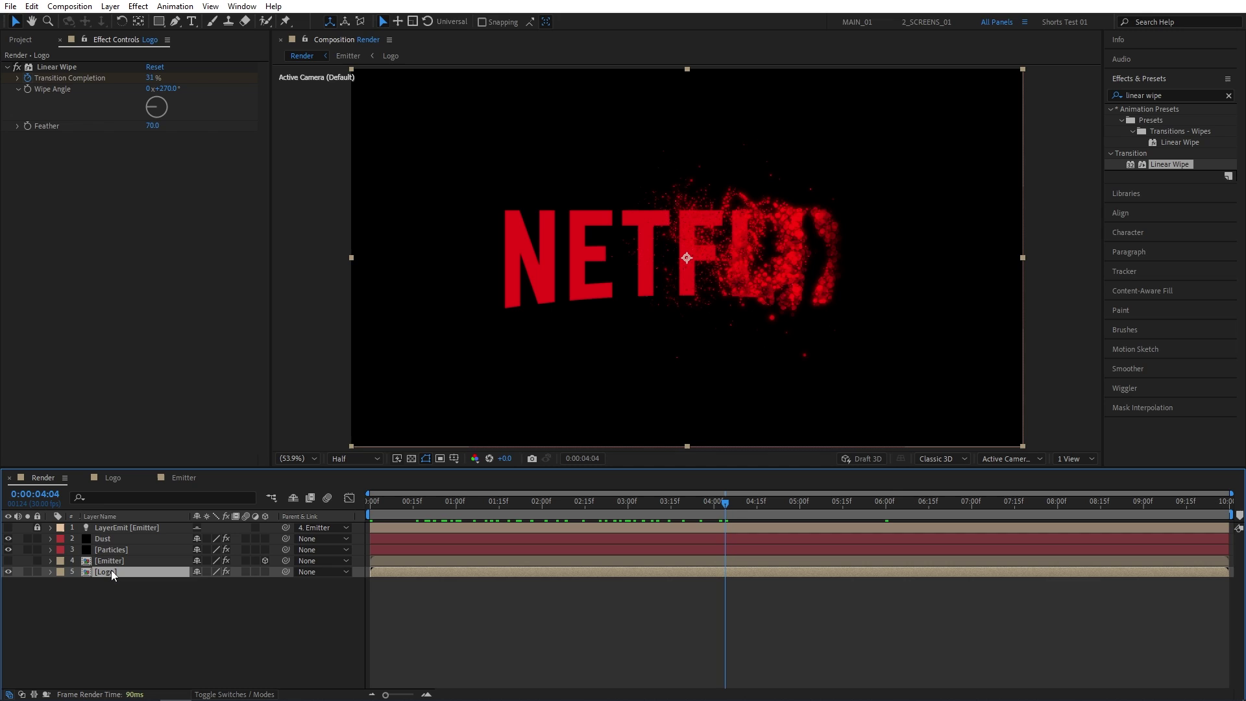
key(u)
drag(927, 584, 385, 595)
drag(386, 504, 607, 509)
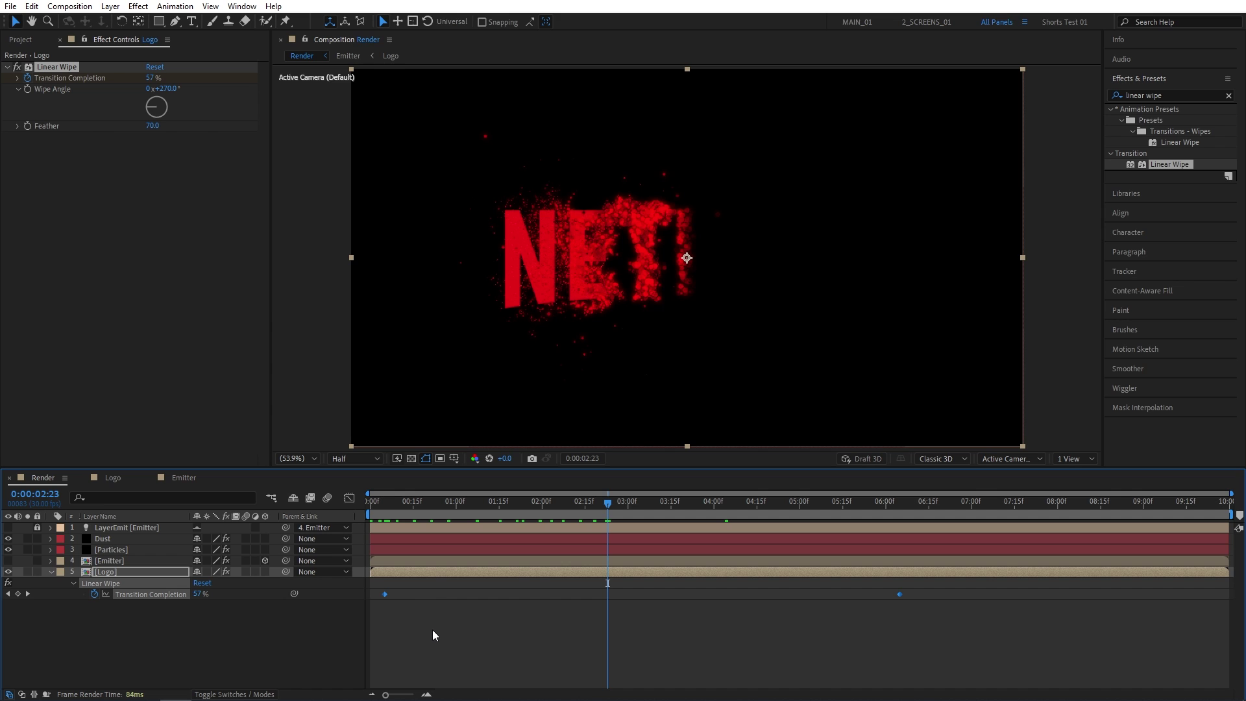
Step: Create a new solid layer named BG
click(111, 6)
mouse_move(194, 21)
click(334, 37)
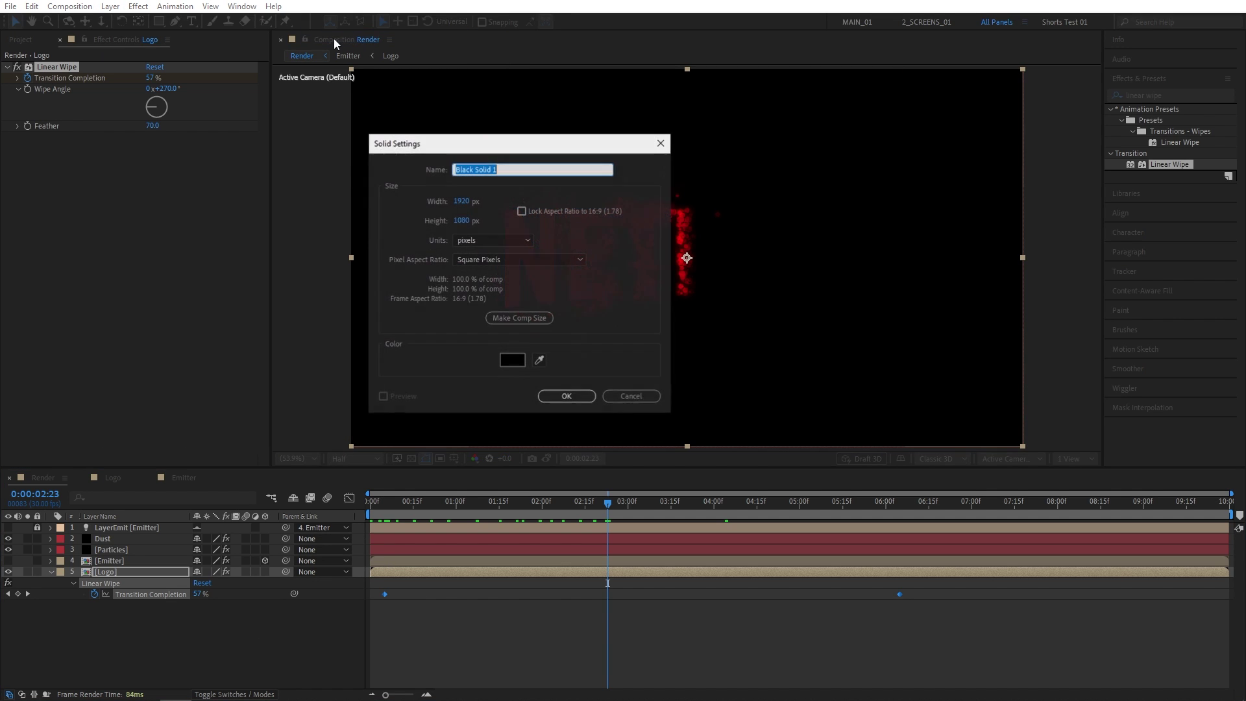
text(BG)
click(576, 398)
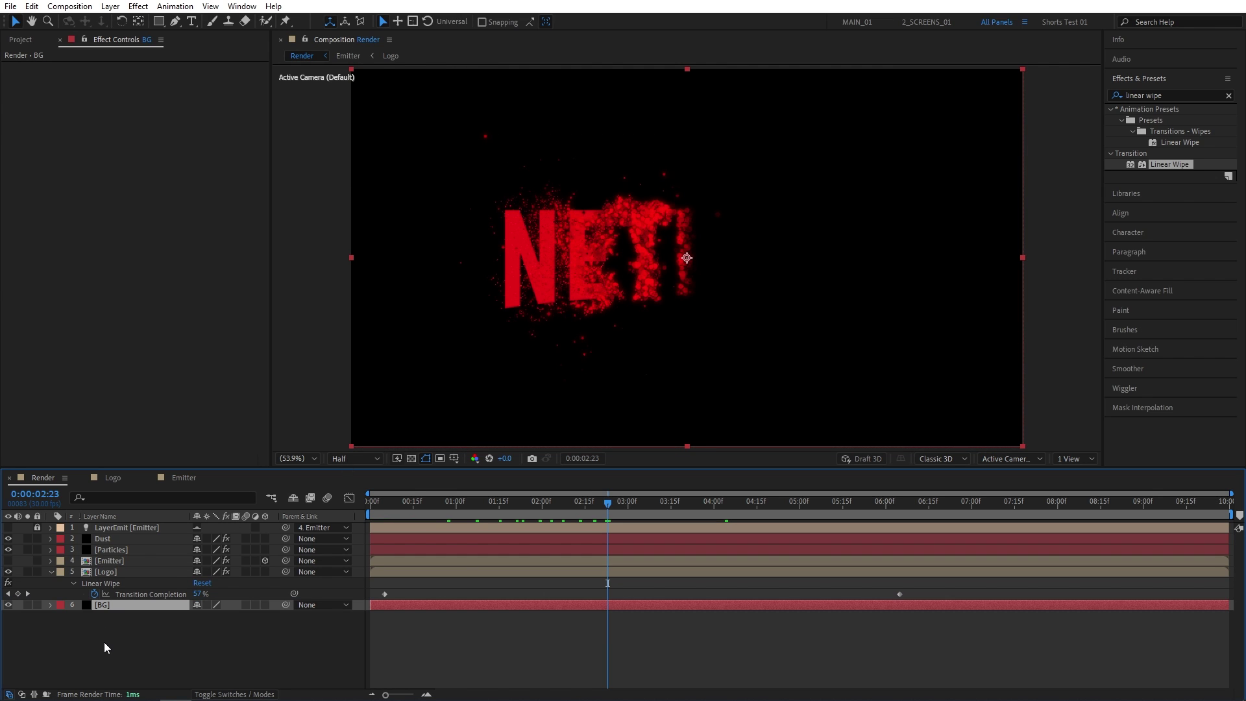
Step: Apply Gradient Ramp to BG with dark red #170000 start and near-black end colour
click(1149, 95)
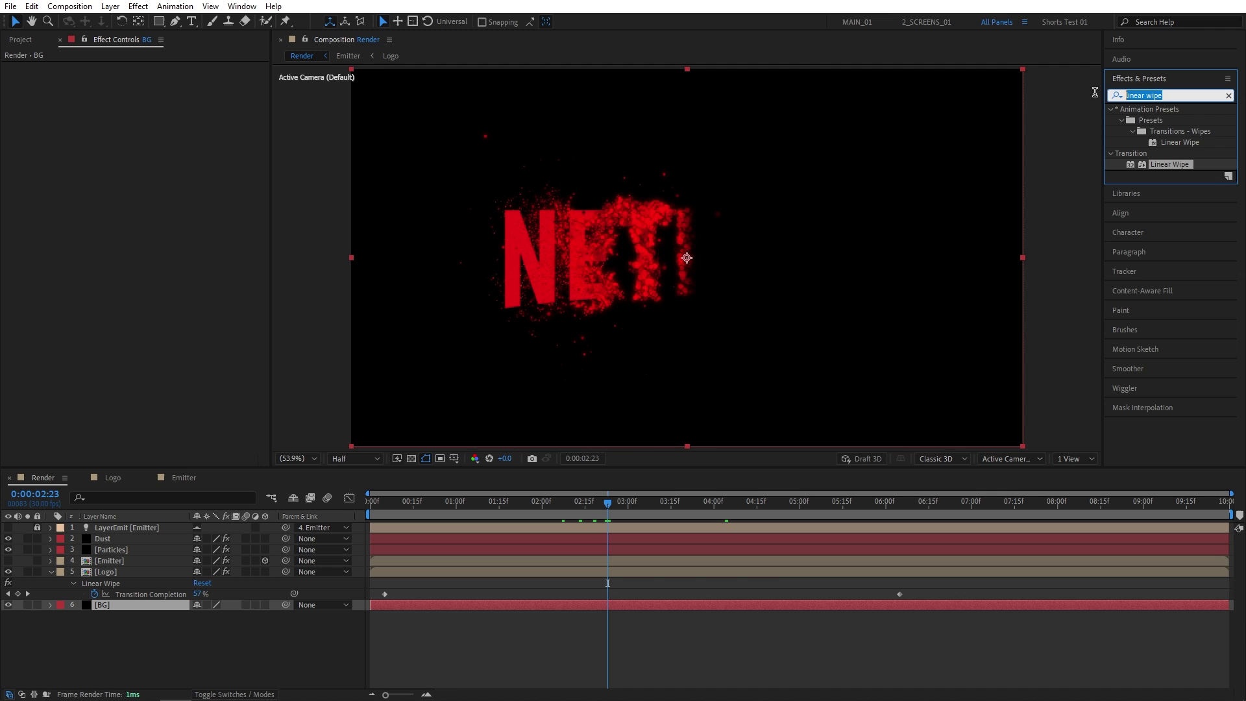
text(ramp)
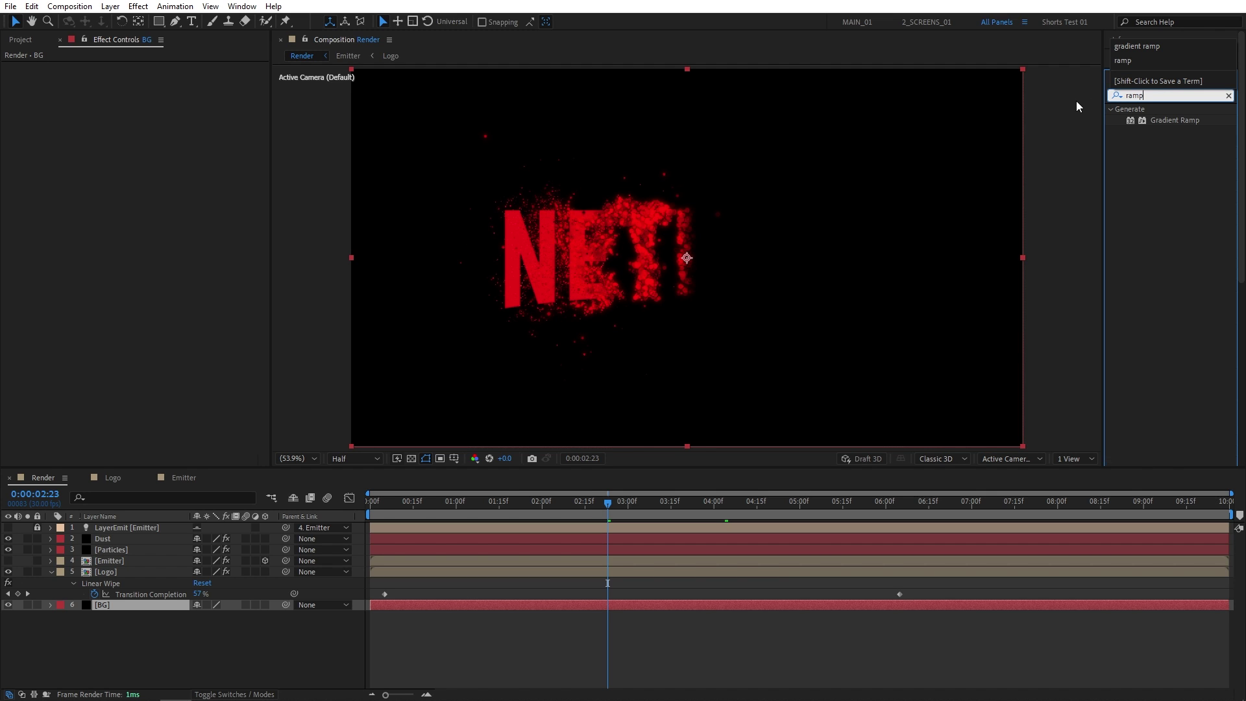
drag(1174, 121, 119, 605)
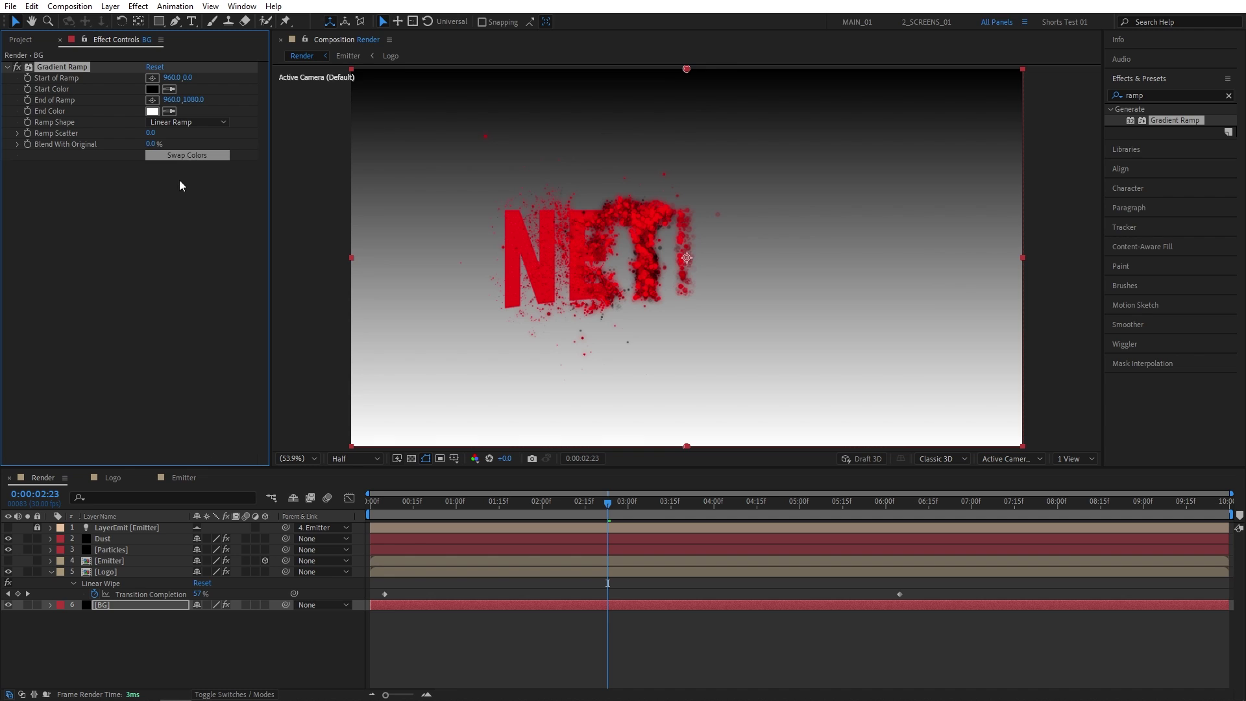
click(152, 89)
drag(201, 314, 222, 344)
click(330, 194)
click(152, 111)
drag(141, 315, 200, 337)
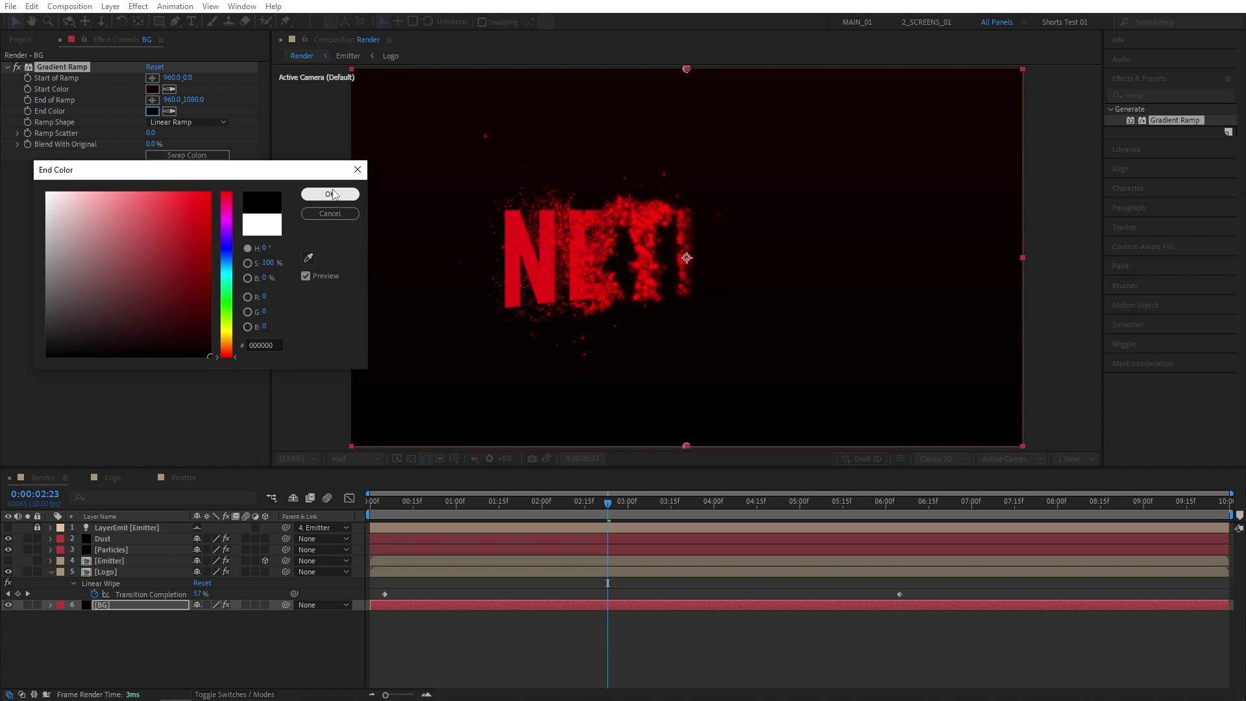
click(329, 194)
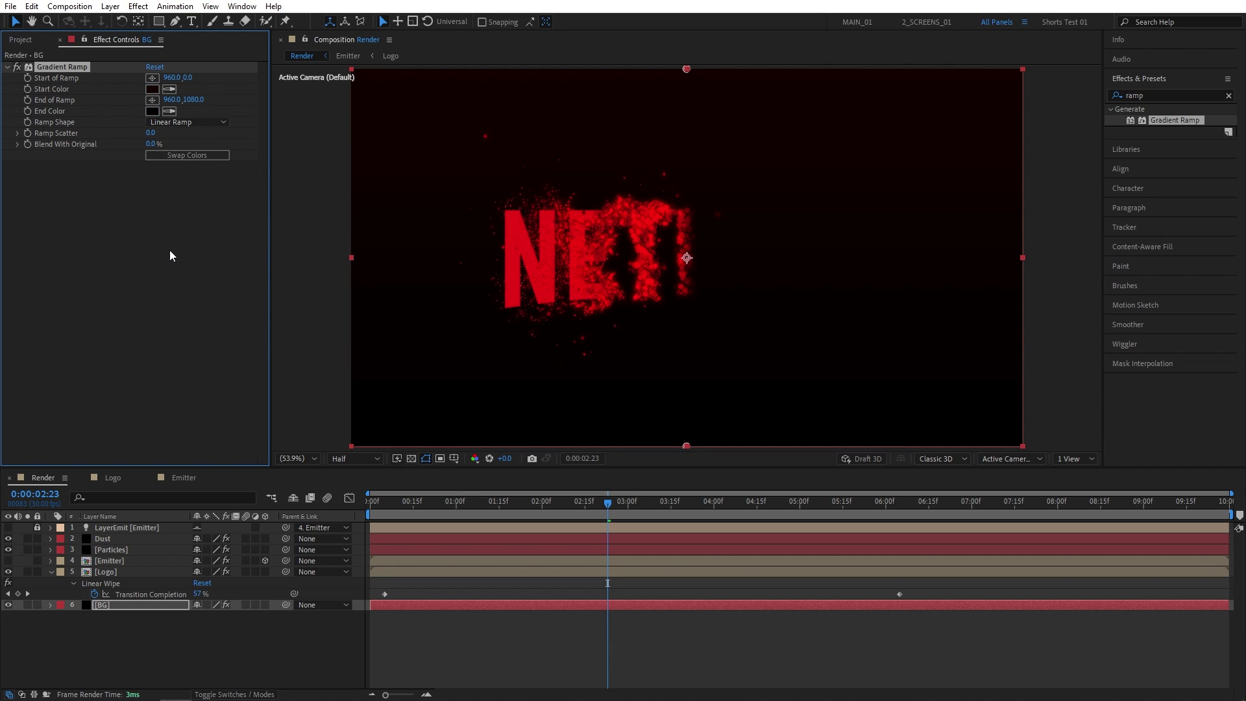
Step: Set the Gradient Ramp's Ramp Scatter to 100
click(152, 133)
text(100)
key(Return)
Step: Pre-compose the LayerEmit through Logo layers into a precomp named Final
click(123, 529)
shift+click(108, 573)
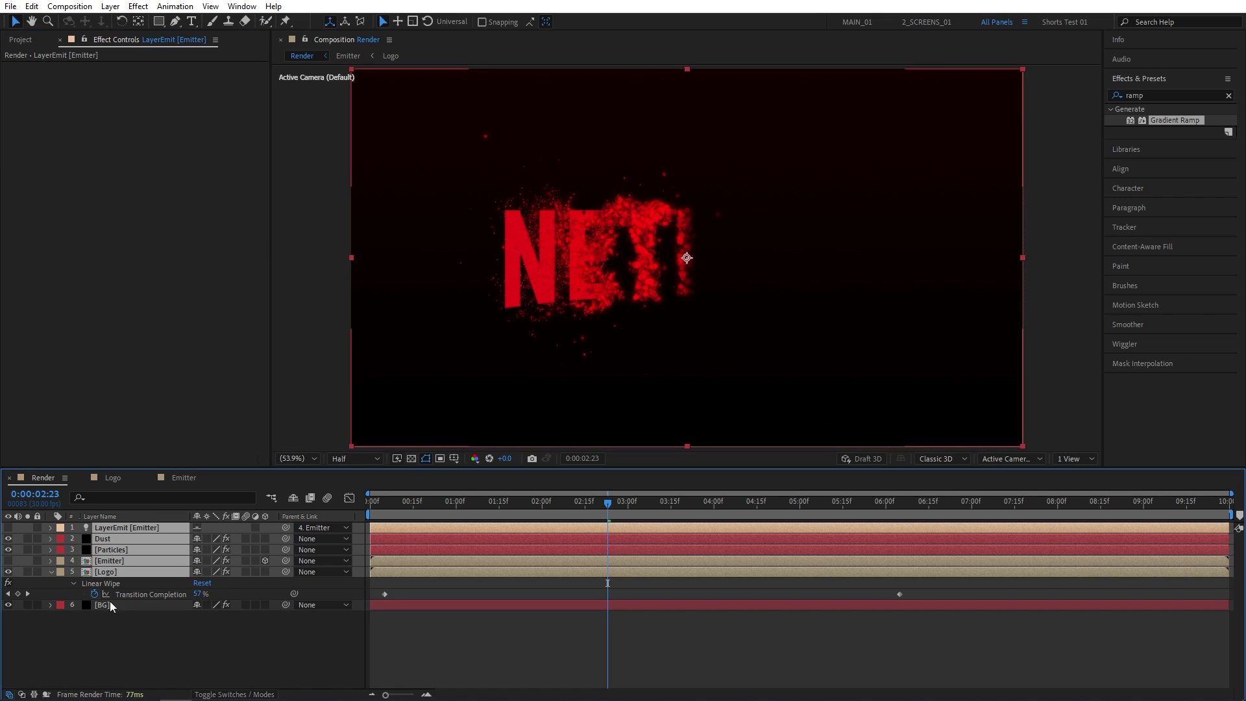
right_click(113, 564)
click(161, 489)
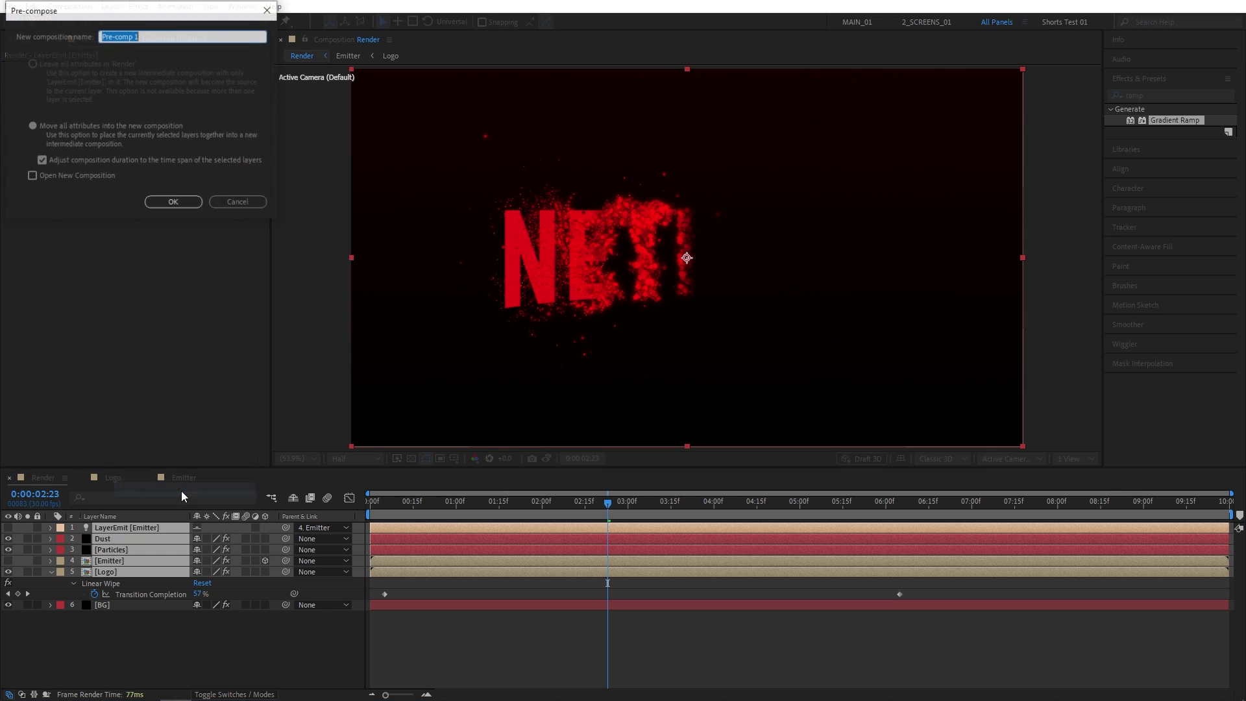
text(Final)
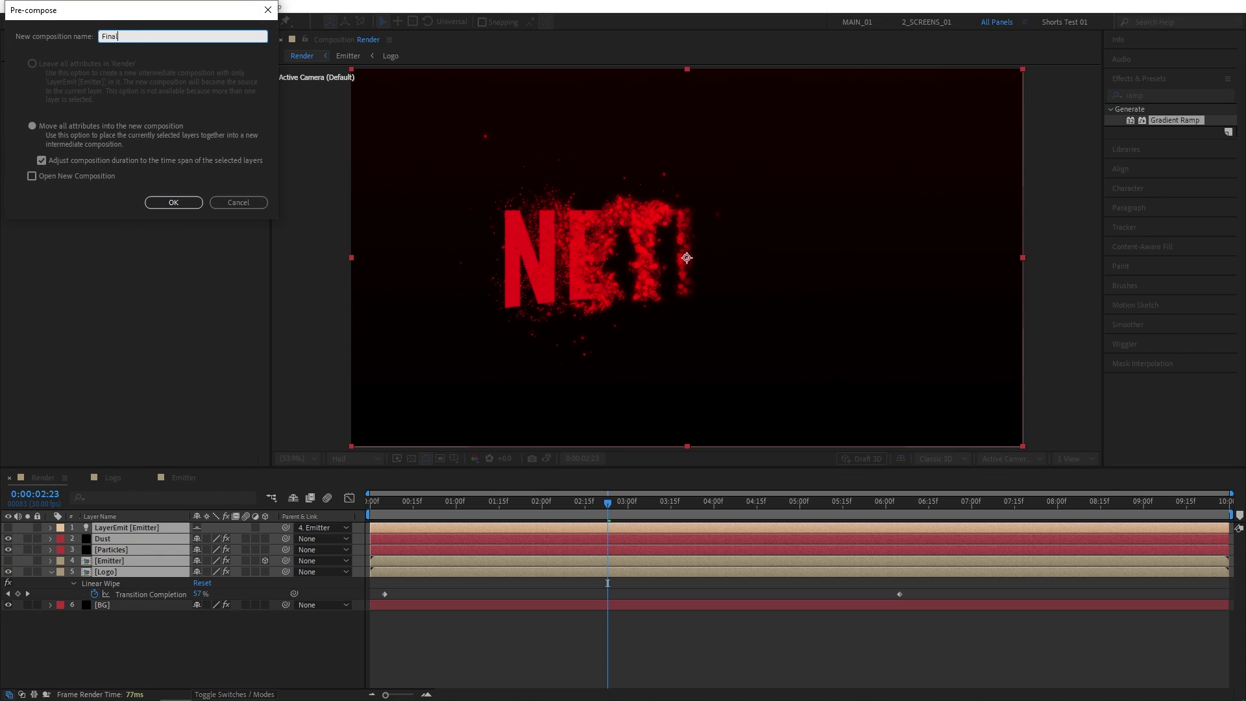
key(Return)
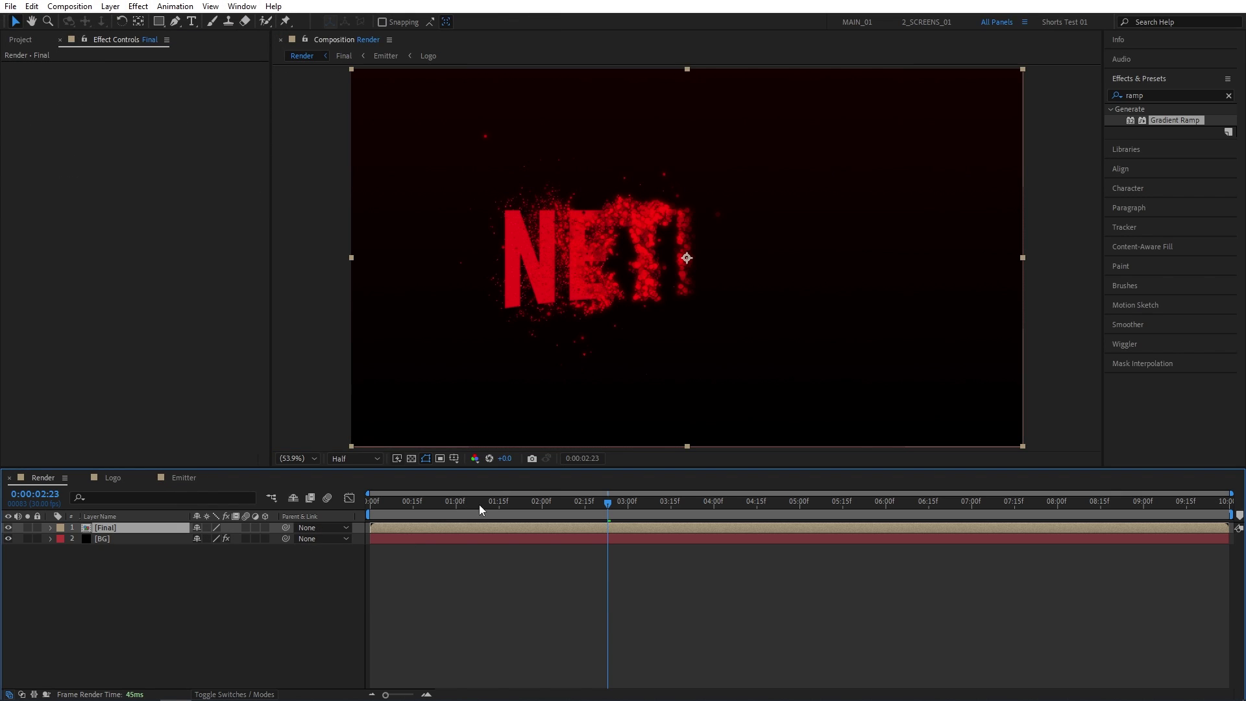
mouse_move(470, 504)
mouse_down()
mouse_move(422, 505)
mouse_move(450, 509)
mouse_up()
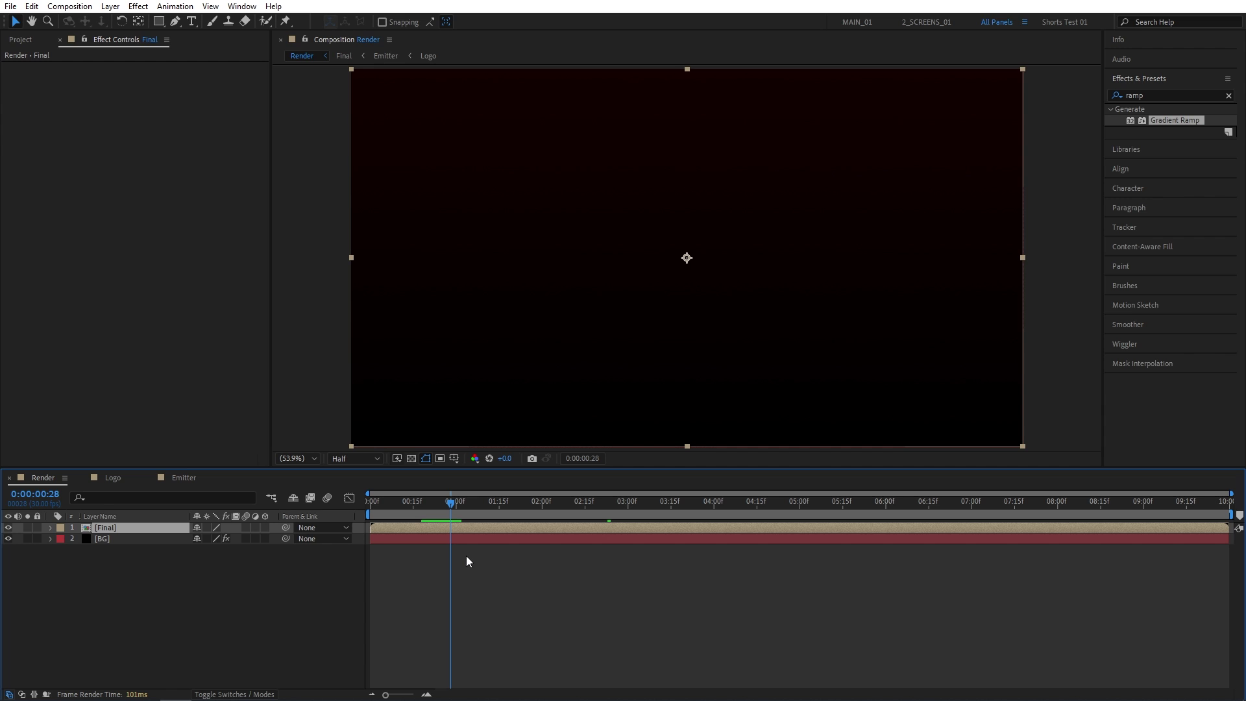
Step: Start the work area at 0:00:00:28 and keyframe Final's Scale at 150% there
key(b)
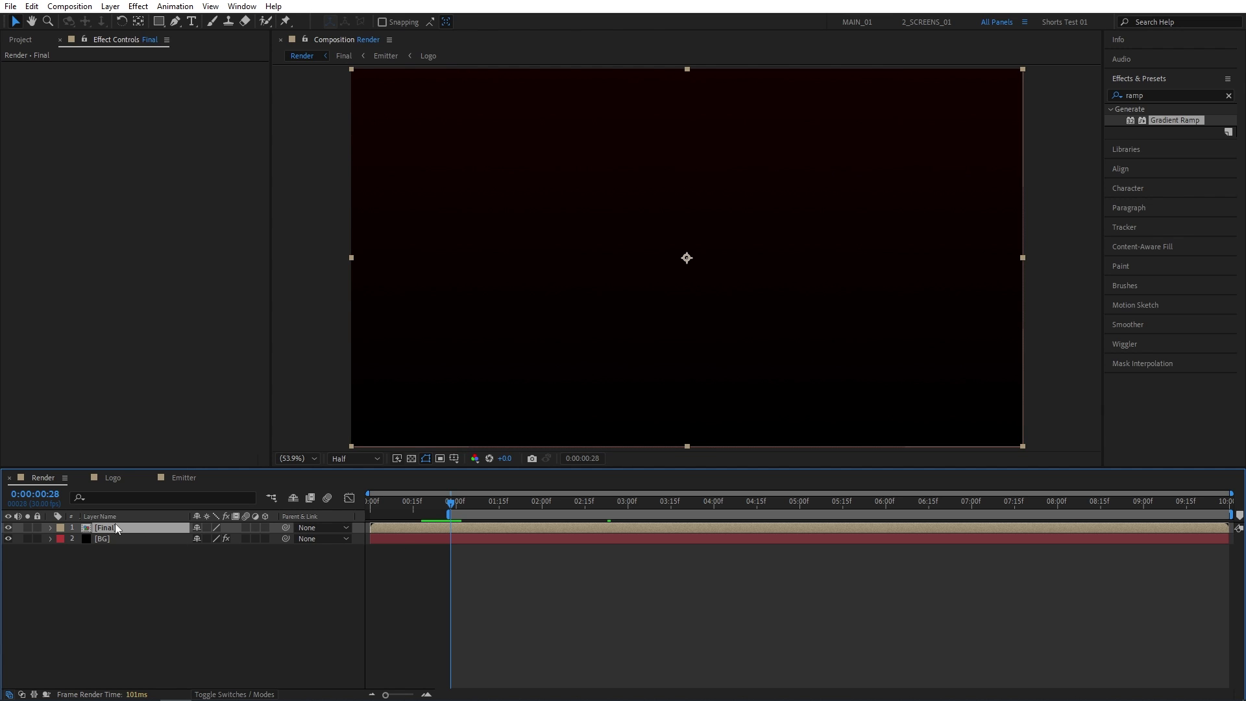
key(s)
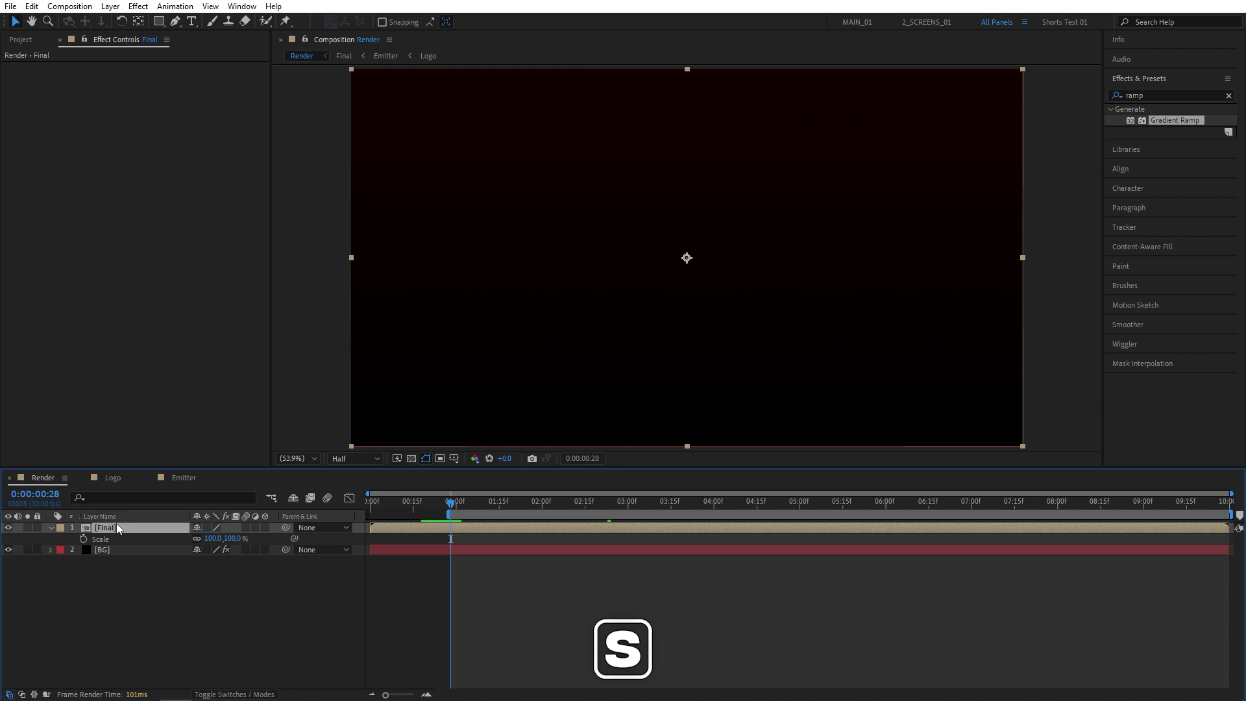
click(214, 539)
text(150)
key(Return)
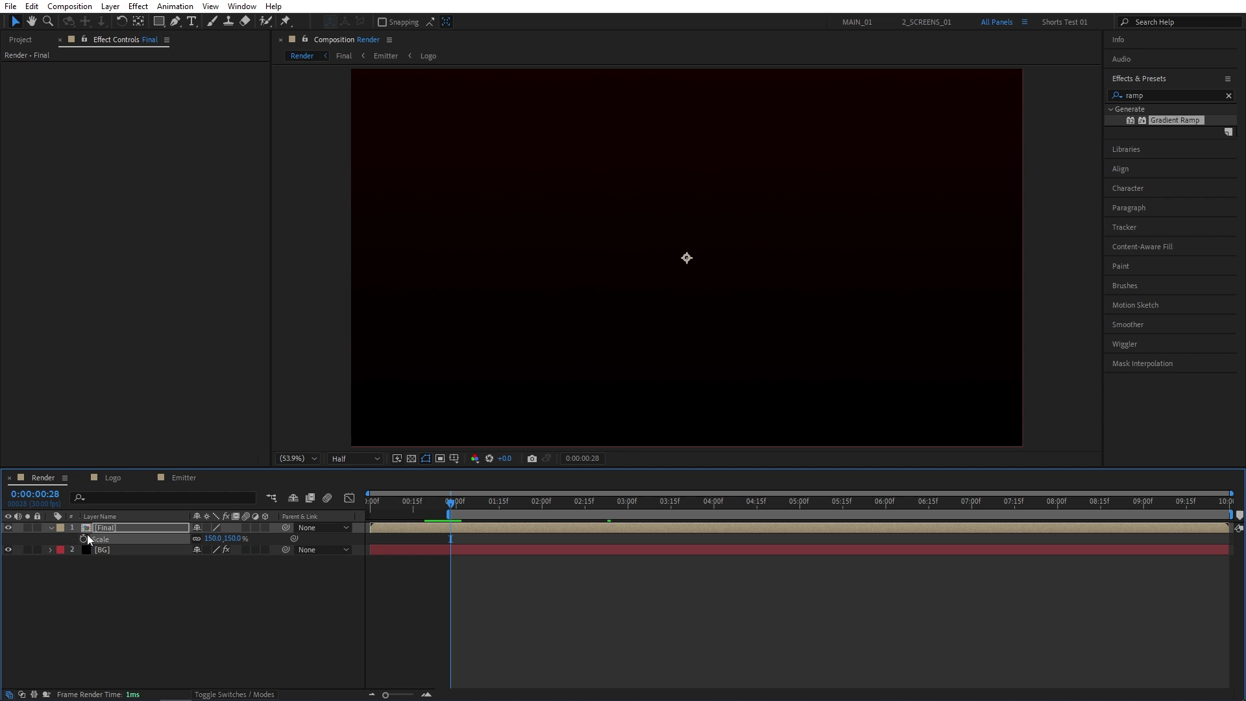
click(84, 539)
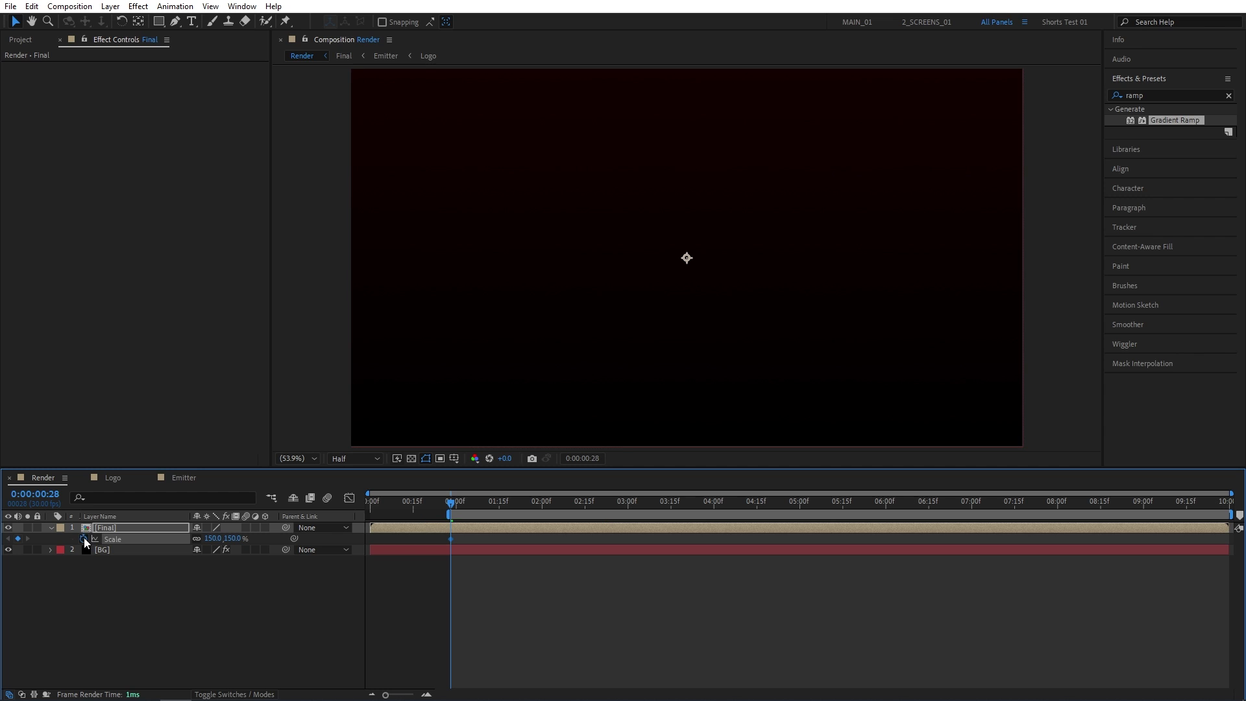
Step: Keyframe Final's Scale at 100% at 0:00:07:00 and scrub back to check the zoom-out
click(973, 509)
click(213, 539)
text(1)
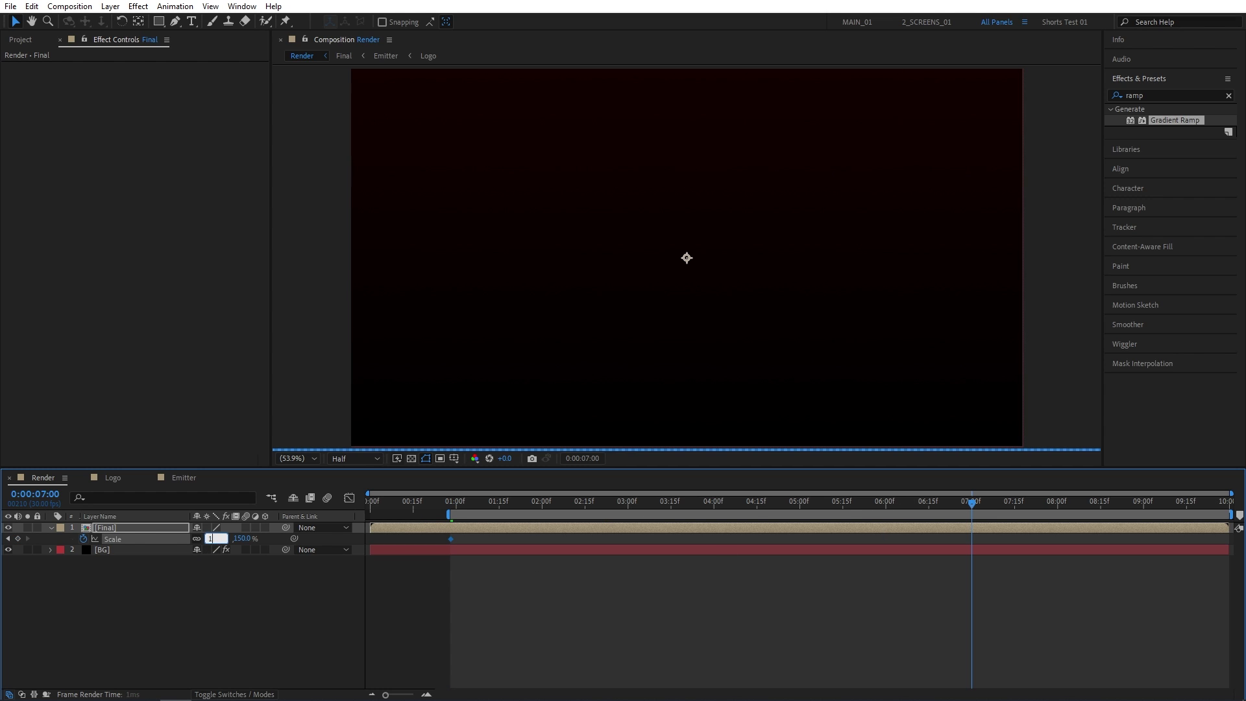
text(00)
key(Return)
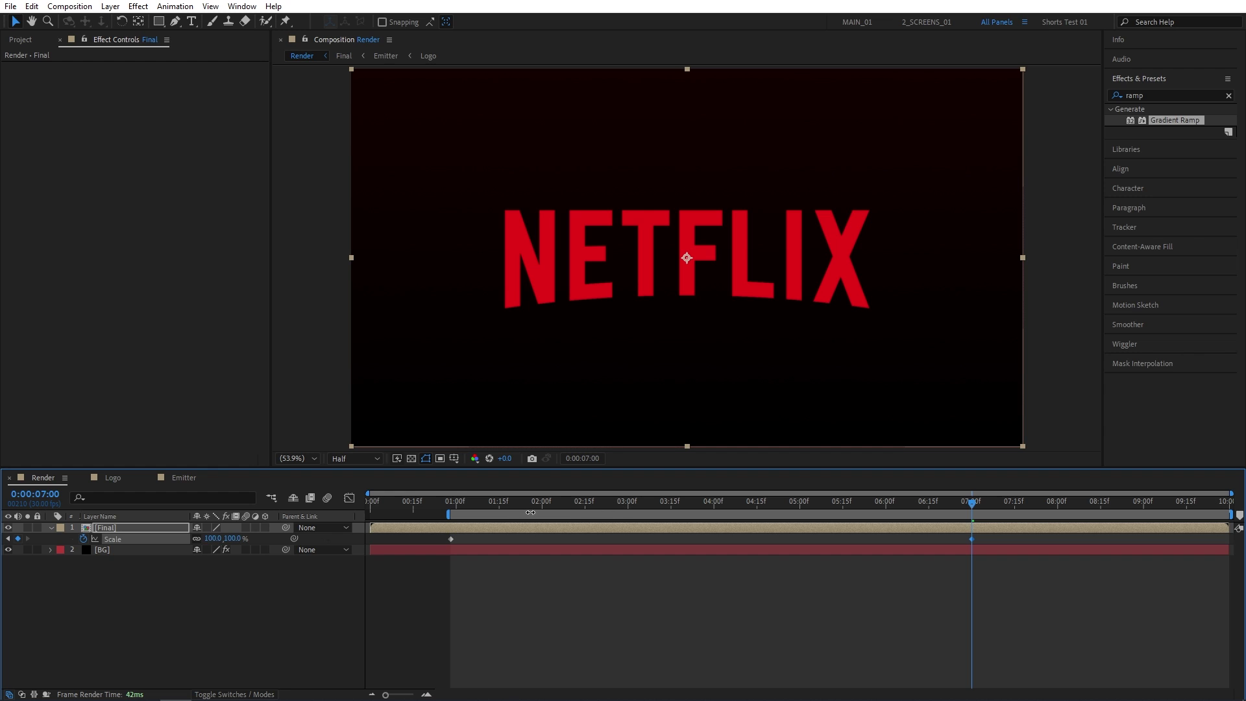
drag(488, 505, 803, 511)
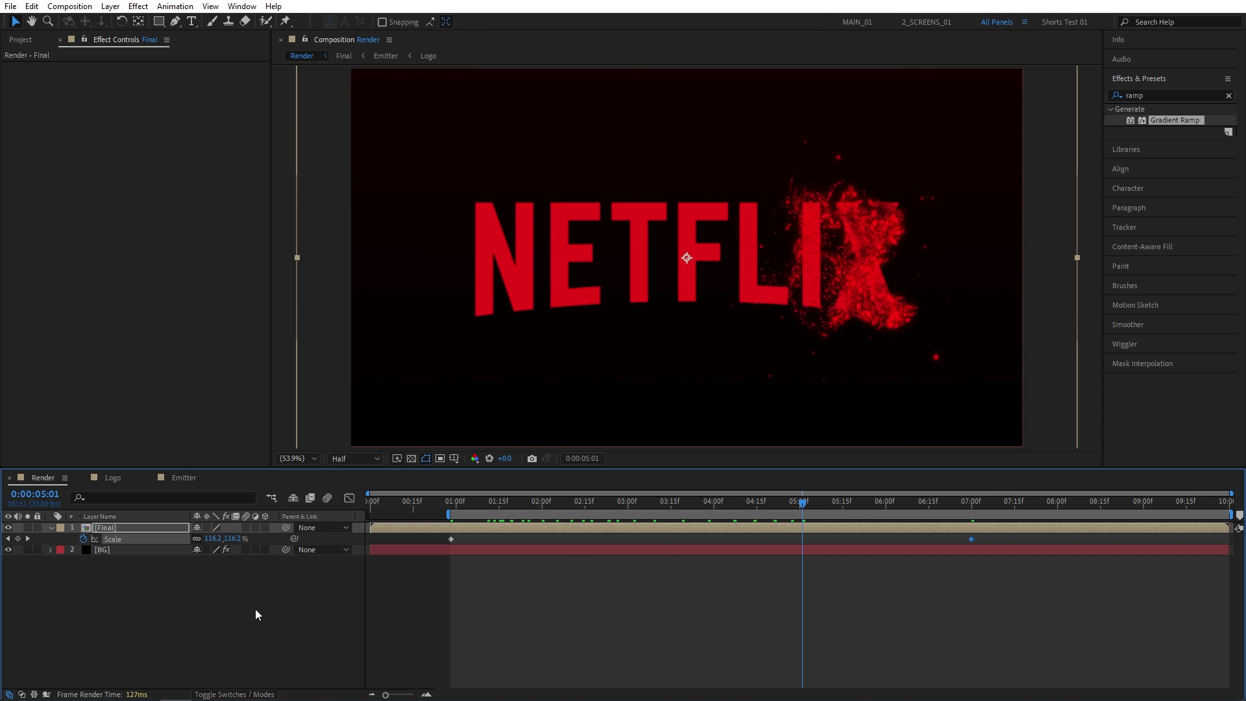
Step: Add a new adjustment layer to the Render comp
click(110, 6)
mouse_move(123, 22)
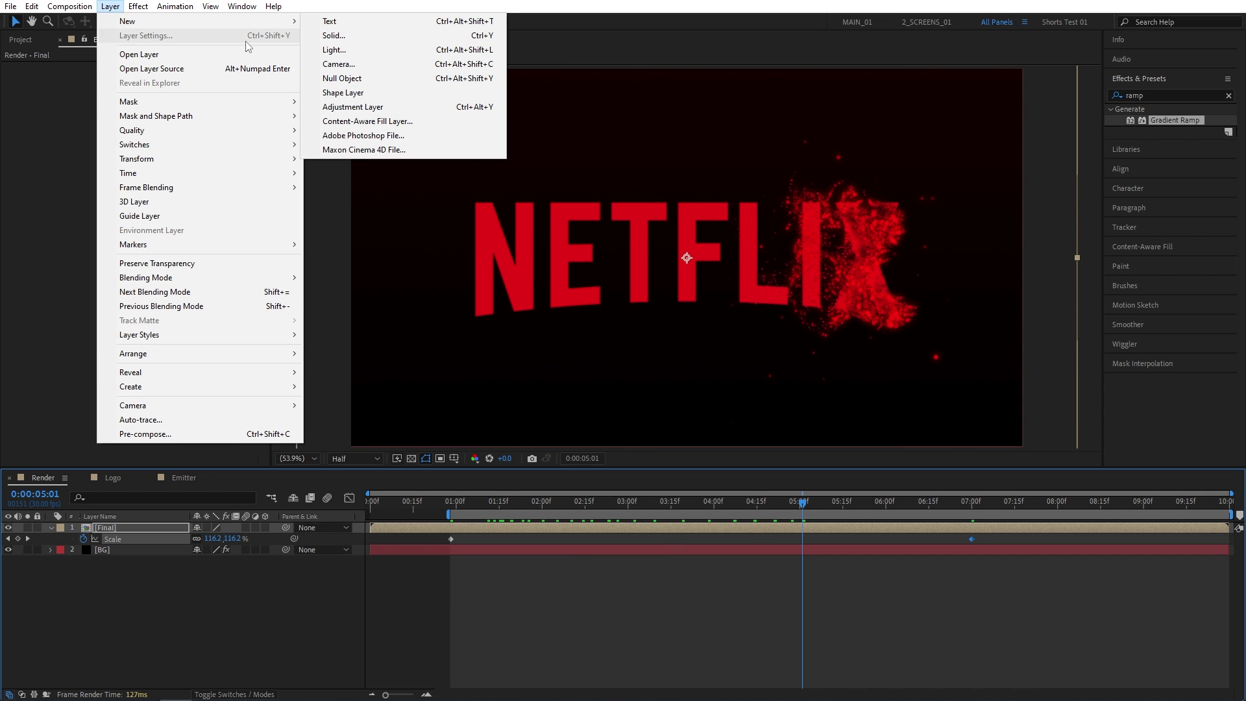
click(350, 106)
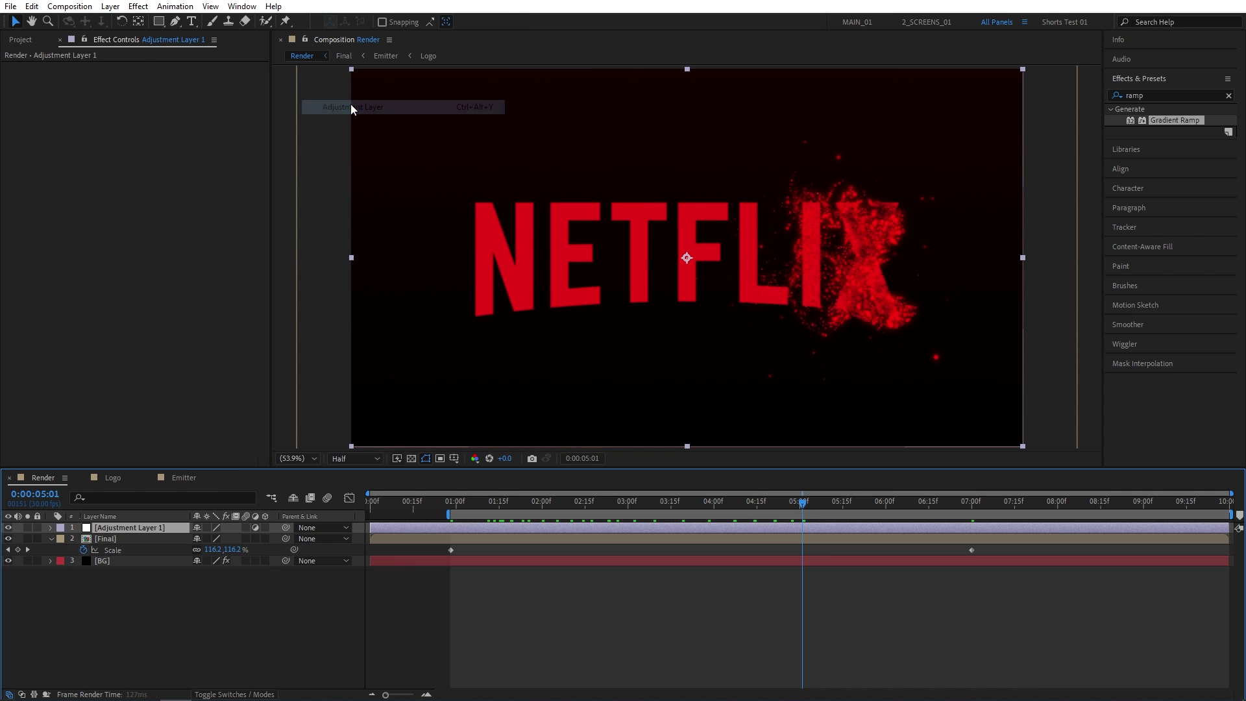
Step: Apply Noise to the adjustment layer at 4% with Use Color Noise turned off
click(1160, 92)
text(noise)
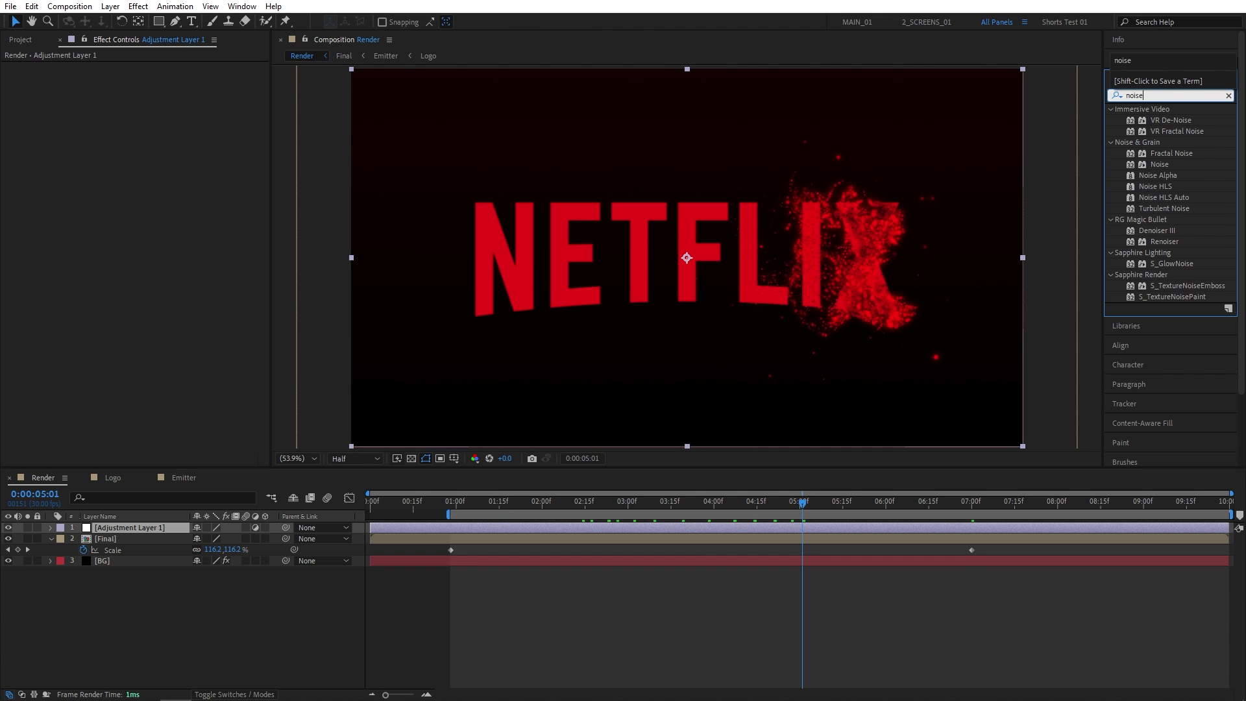
drag(1160, 164, 157, 528)
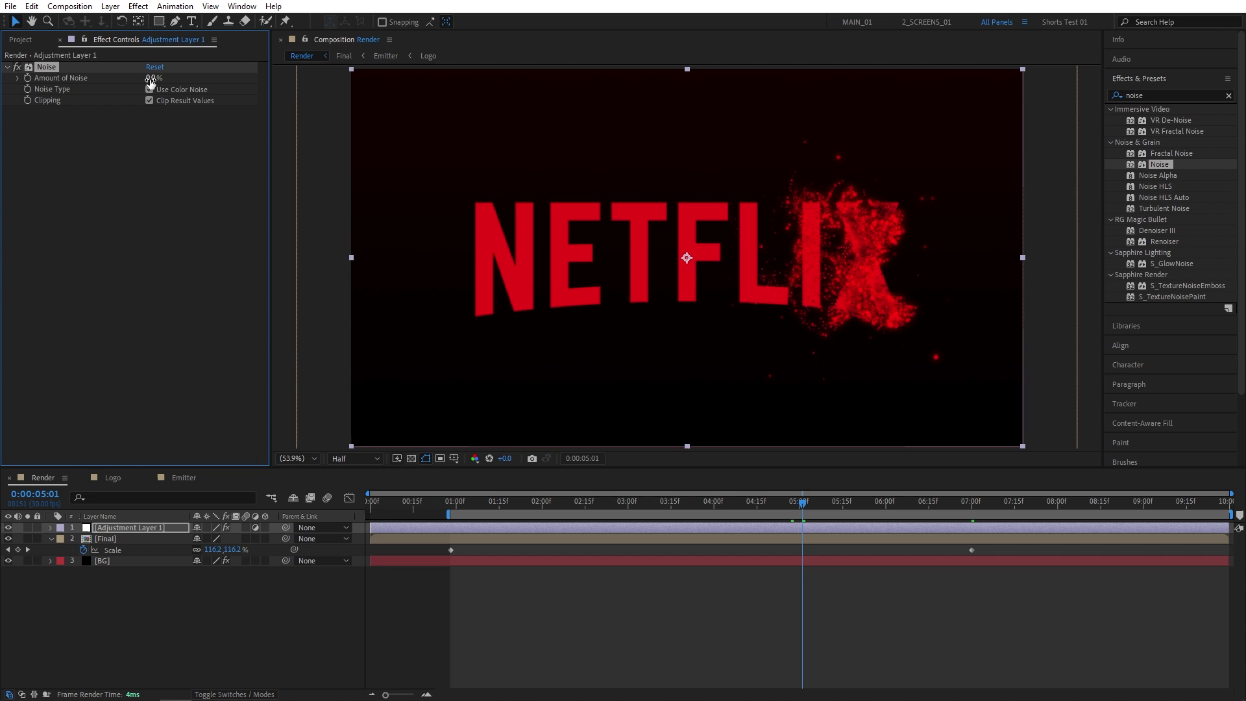
drag(151, 79, 152, 135)
click(137, 123)
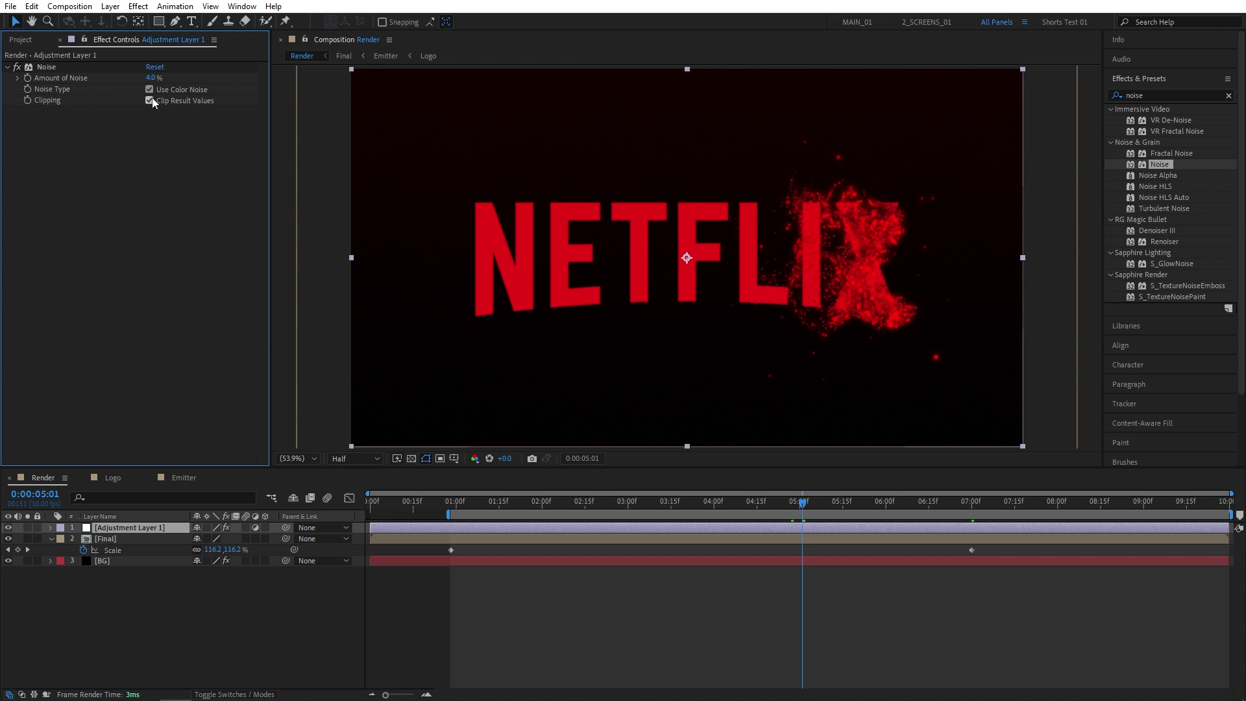
click(151, 90)
Step: Preview the logo reveal animation and stop on a mid-reveal frame
drag(559, 506, 586, 516)
key(space)
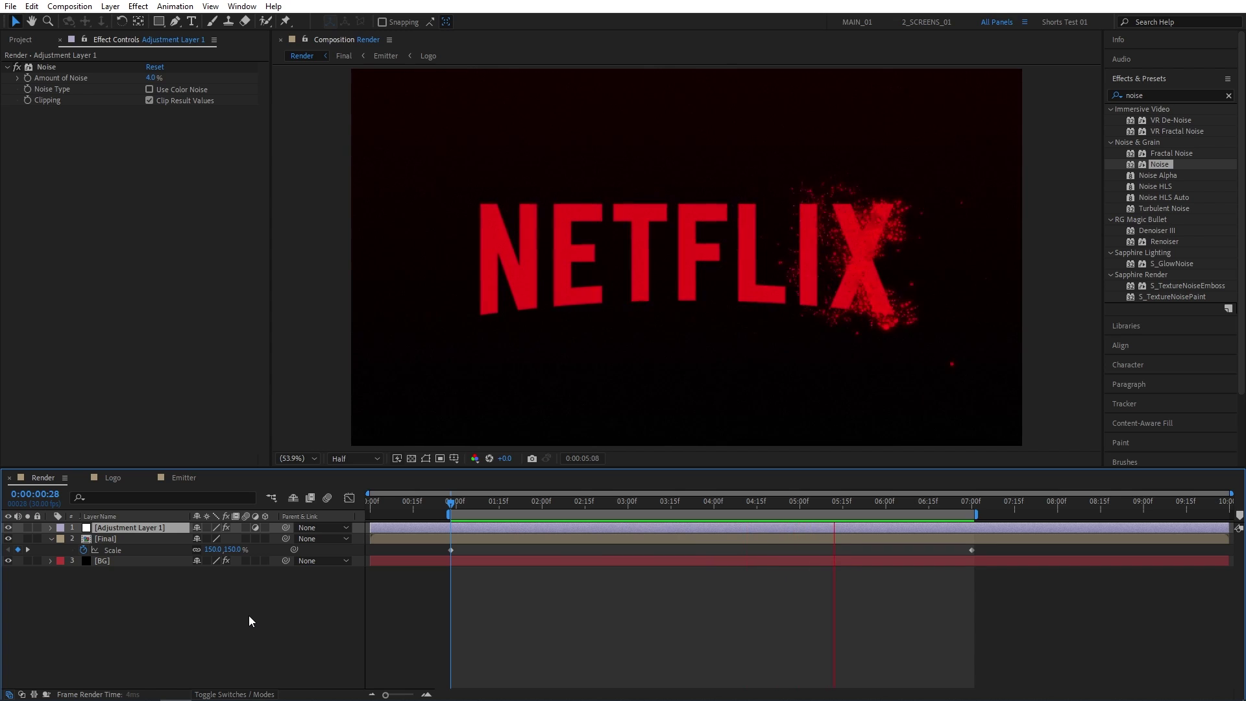
drag(649, 502, 734, 518)
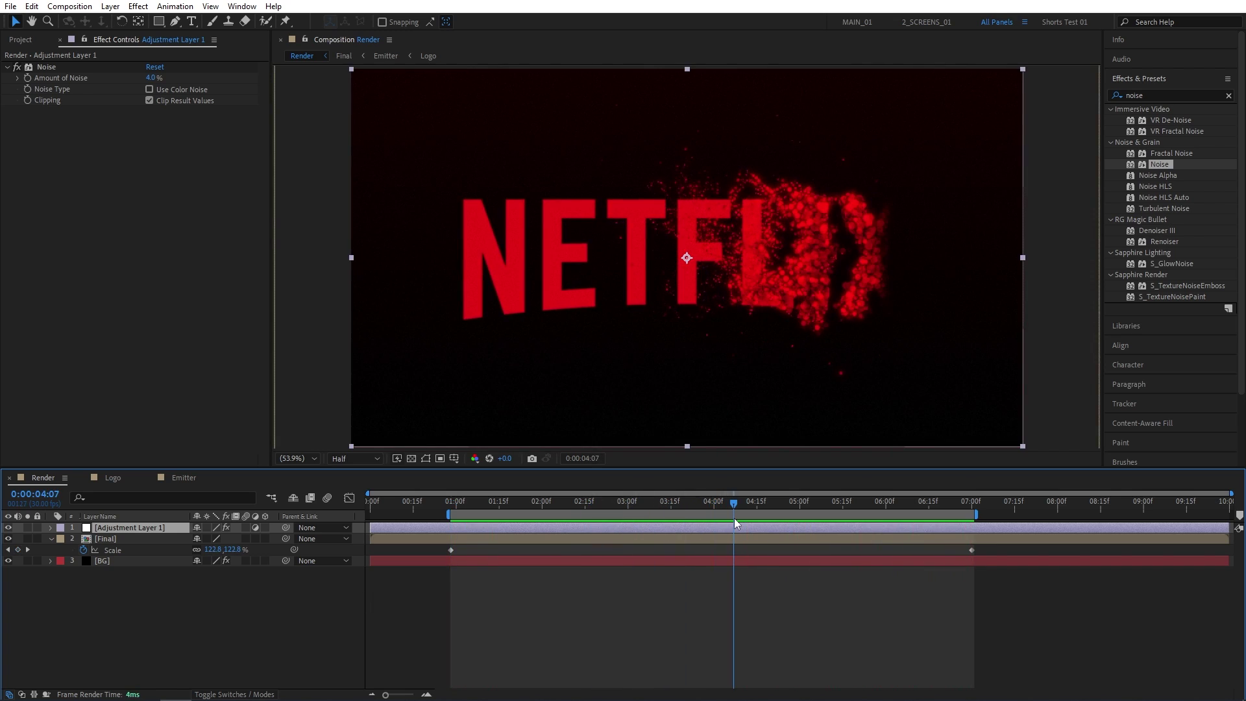
Step: Swap in microsoft-logo-4.png in the Logo comp, hide Logonetflix.png, and scale the Microsoft logo down
click(120, 479)
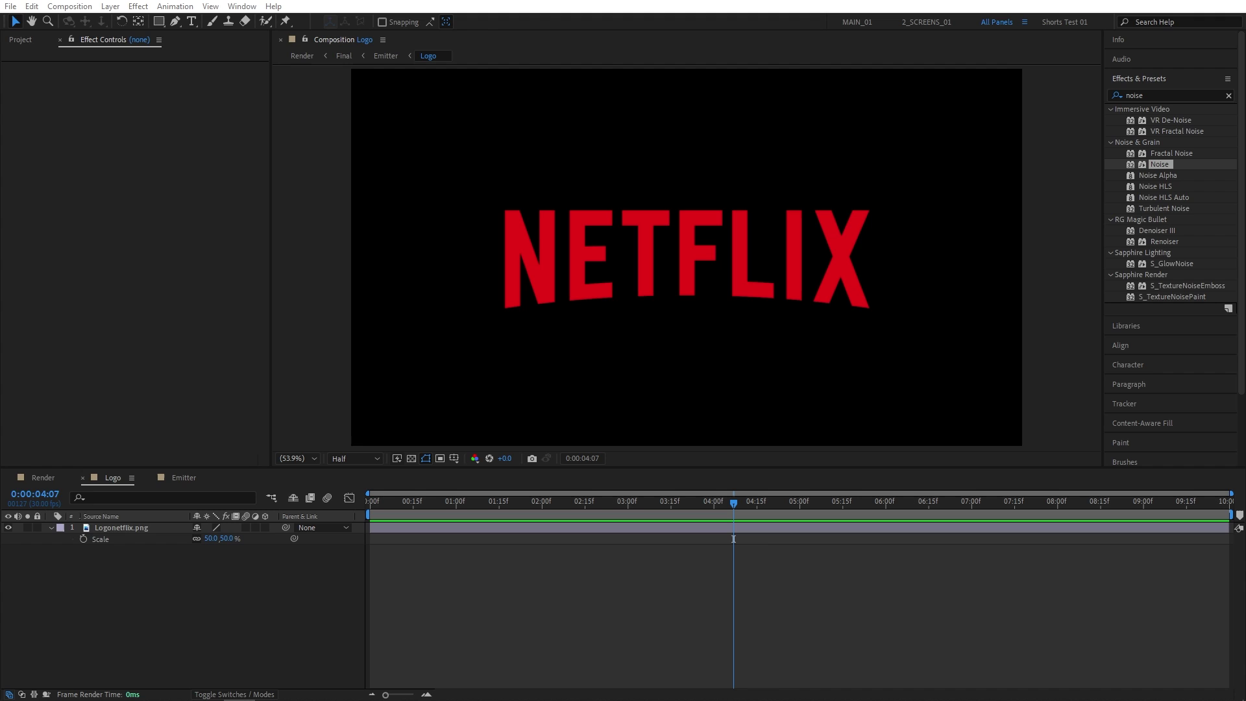
drag(6, 467, 139, 603)
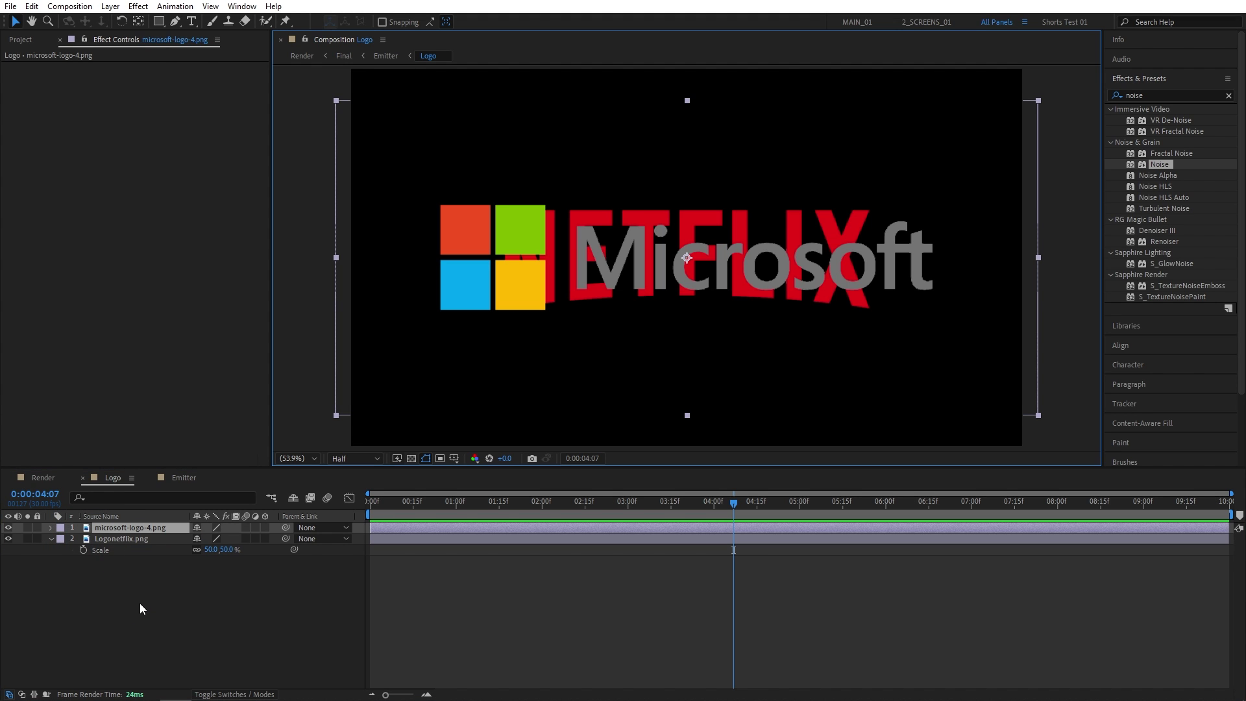
click(8, 539)
drag(1039, 101, 897, 179)
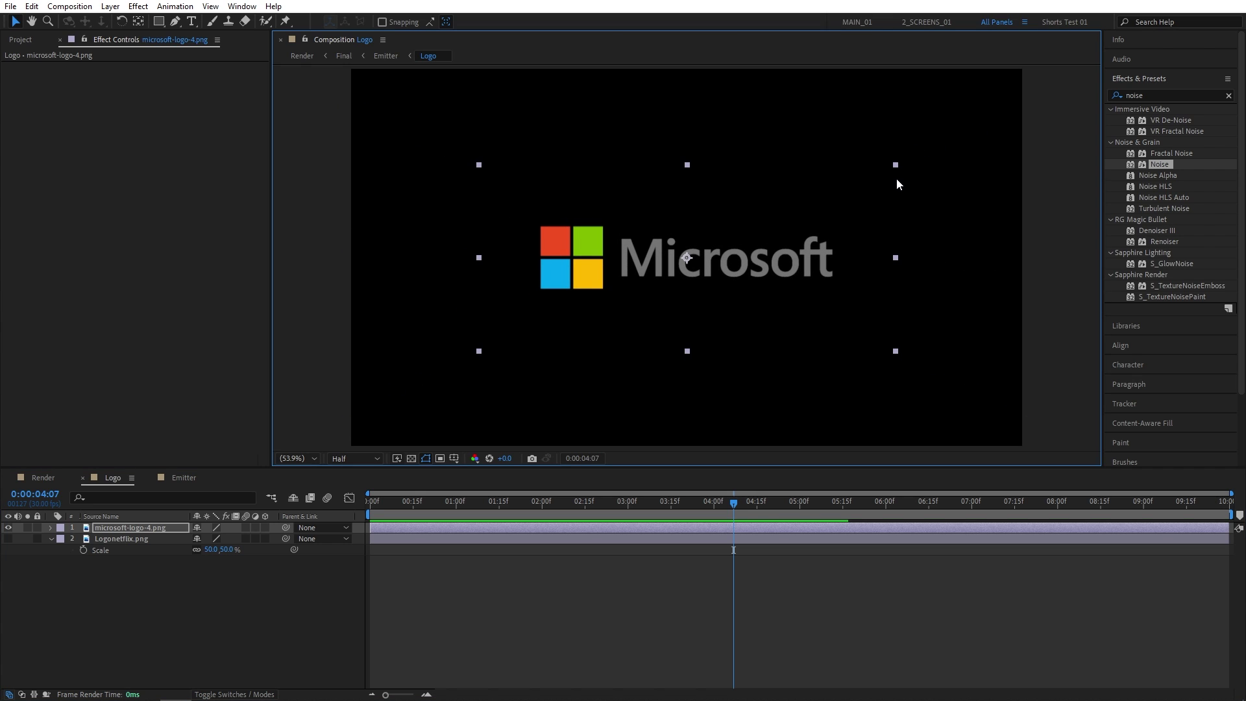
click(44, 477)
Step: Play the Microsoft logo particle reveal from 0:00:00:28
click(455, 508)
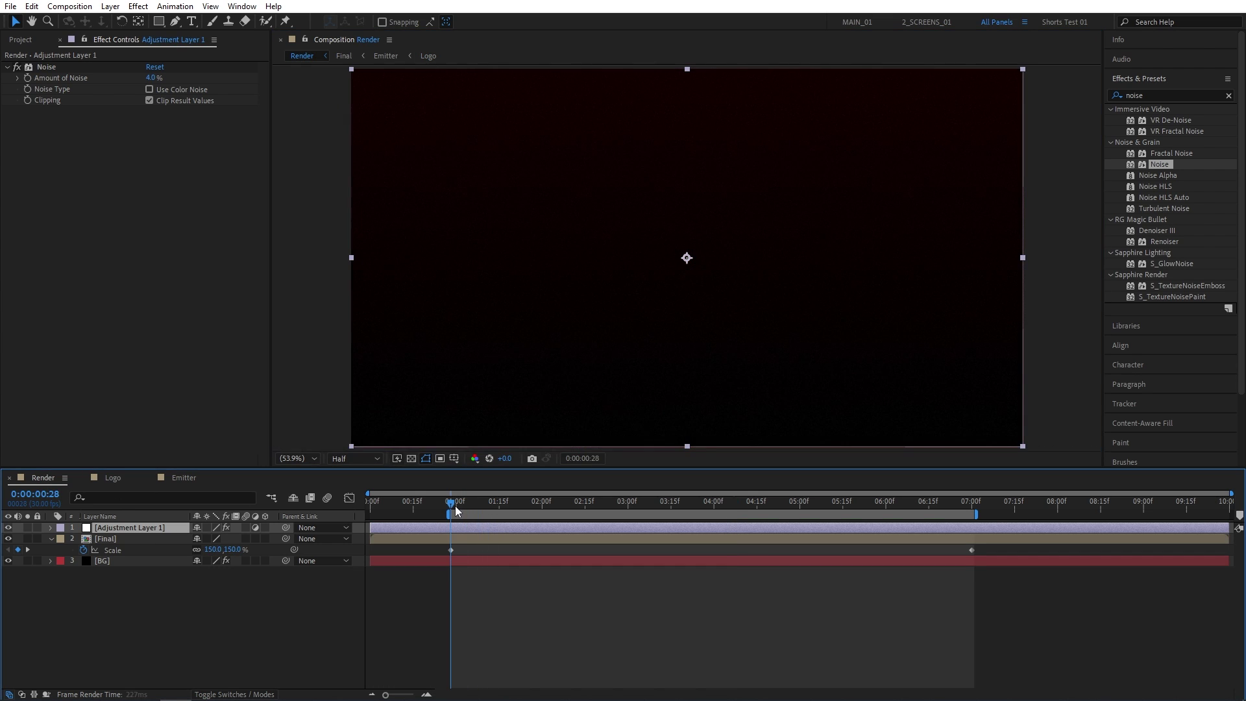
key(space)
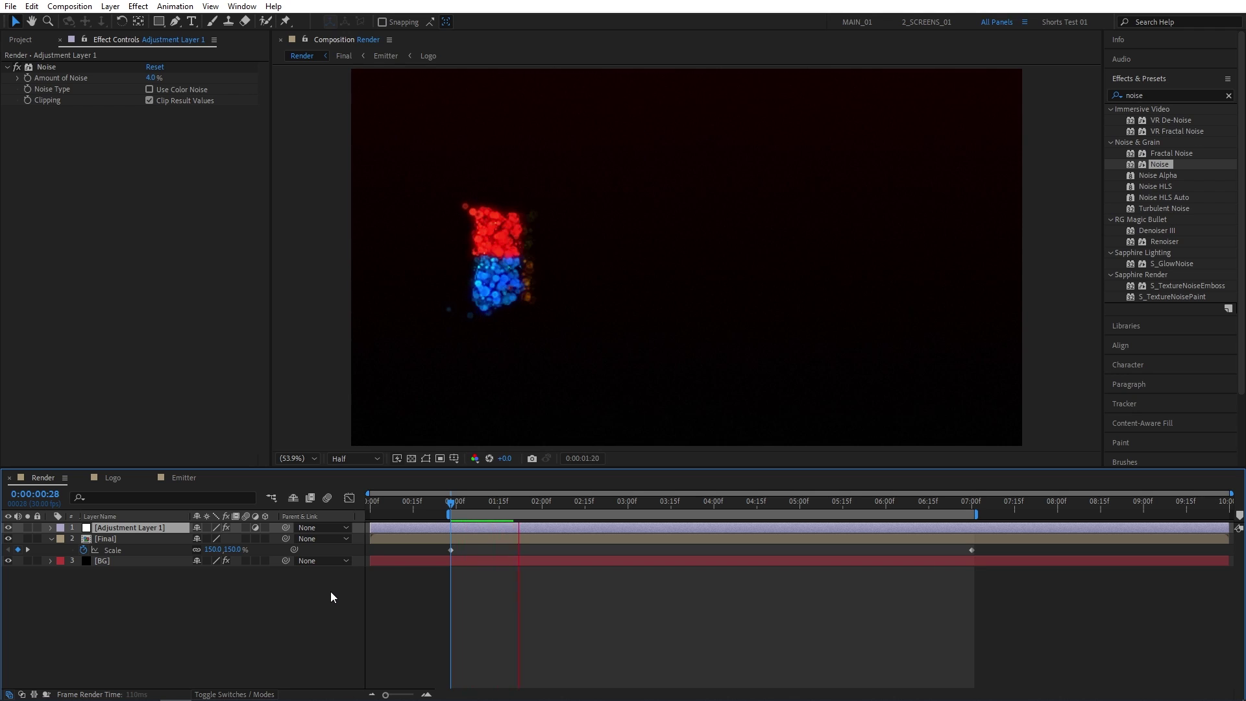